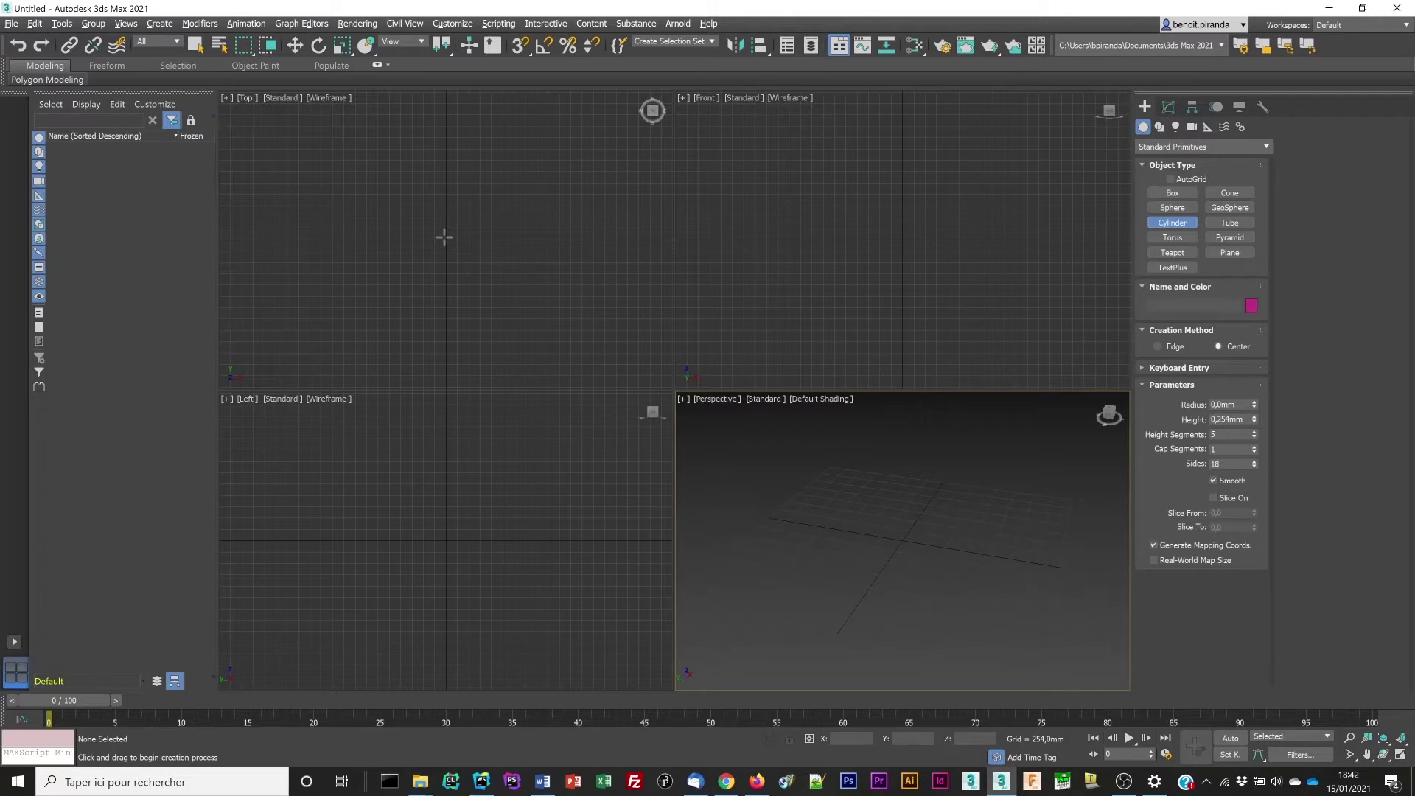
Create a cylinder centred in the Top view with a radius of 5,08 mm and a height of 8,46 mm
left_click(480, 180)
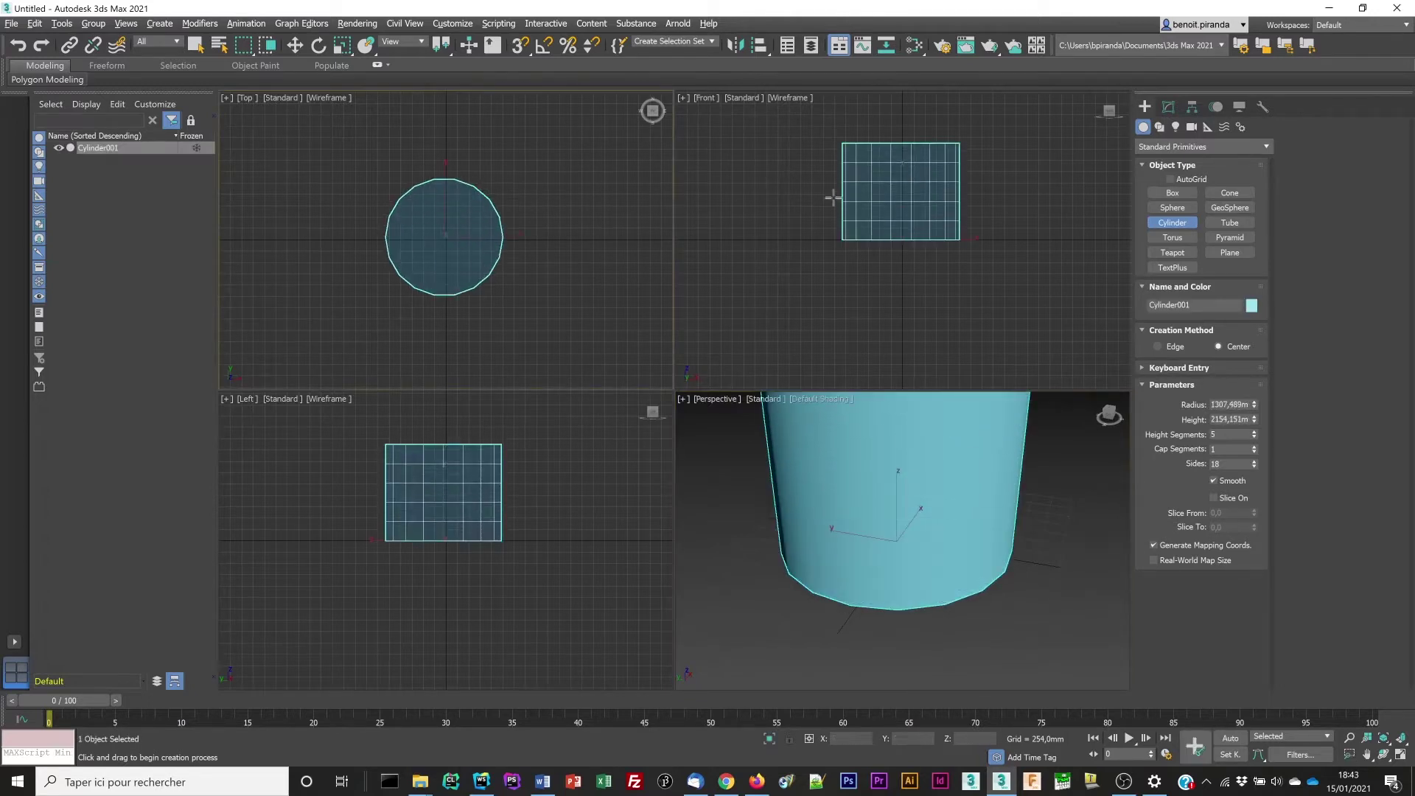
left_click(1167, 108)
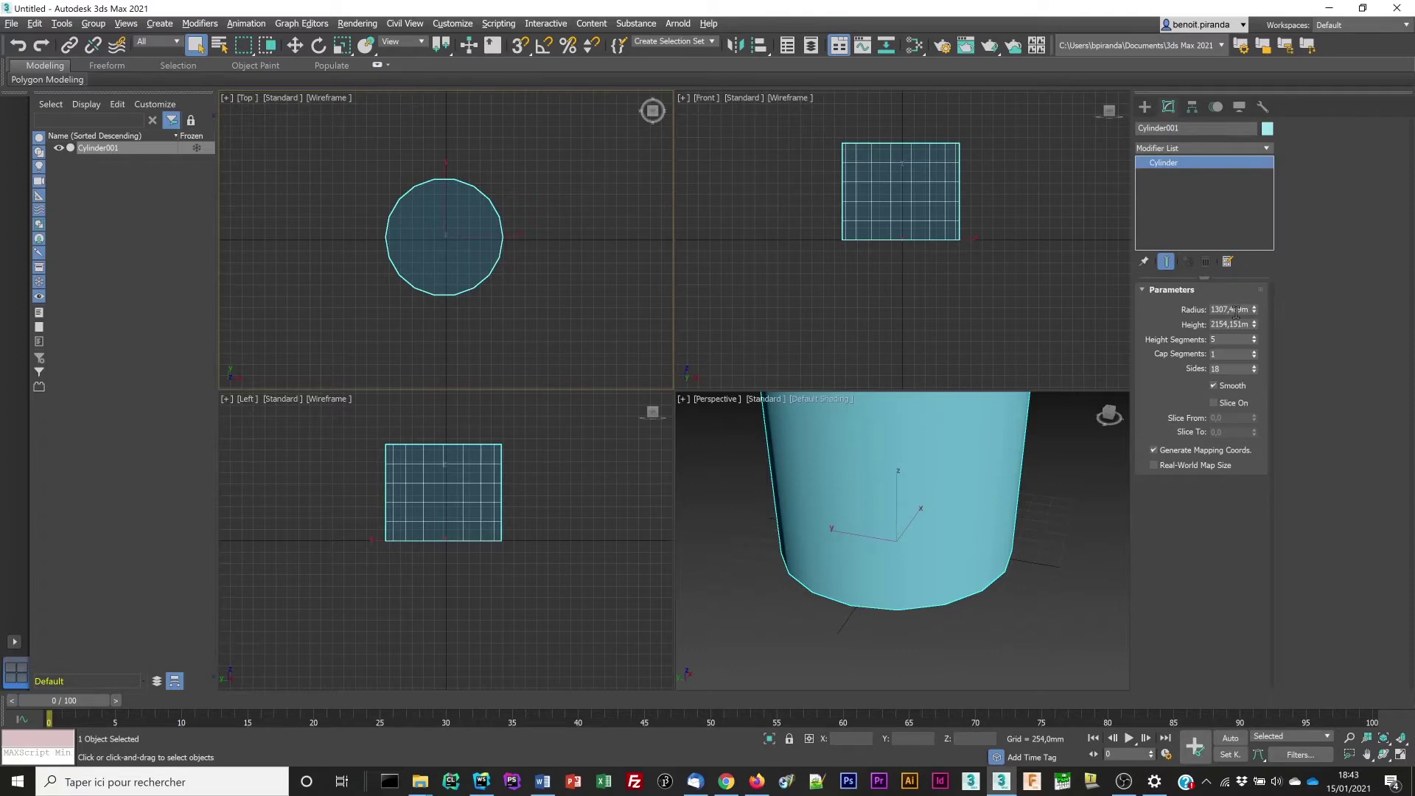
left_click_drag(1243, 312, 1175, 319)
type("5mm")
left_click(1240, 325)
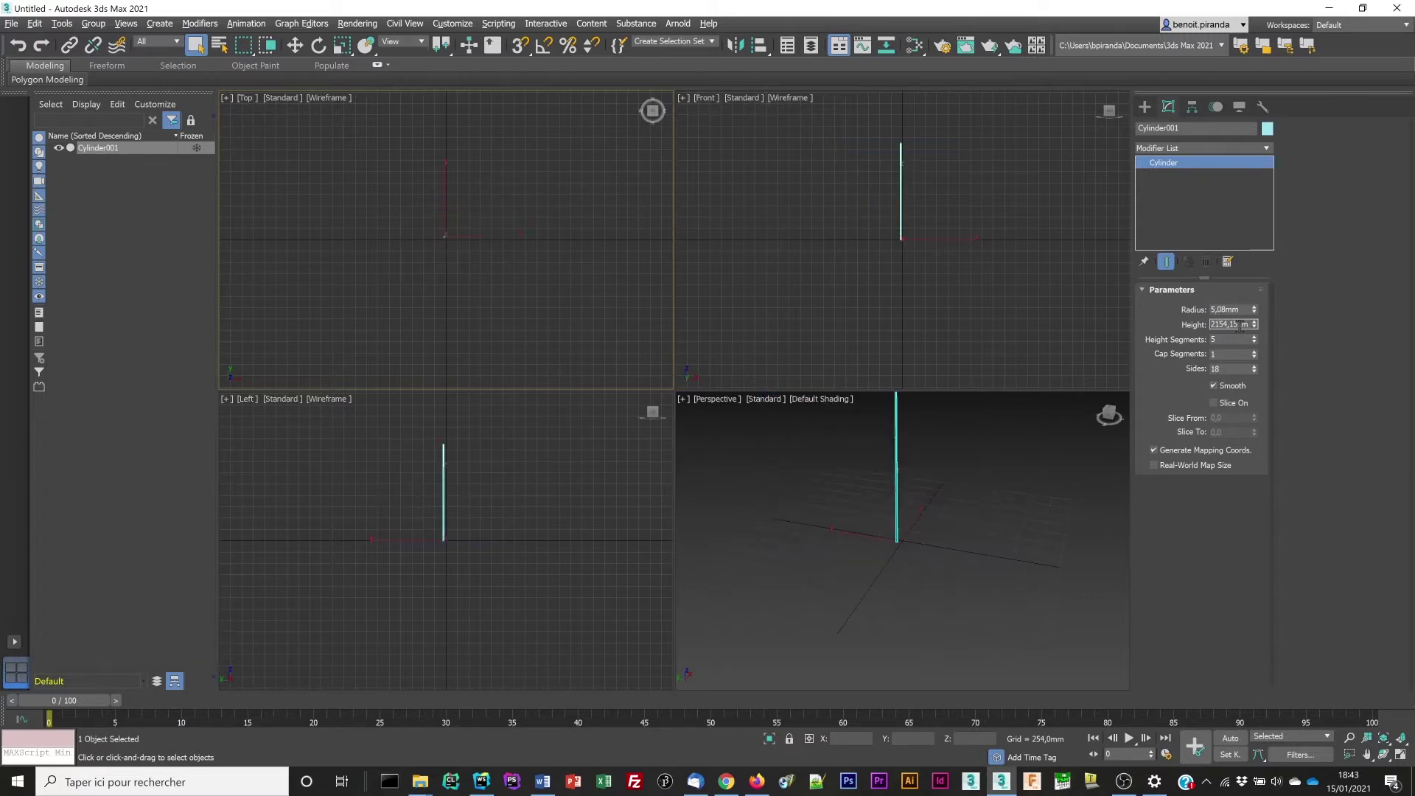
left_click_drag(1241, 325, 1199, 333)
type("8mm")
Set the cylinder to 1 height segment, 1 cap segment and 36 sides
left_click(1218, 339)
left_click(1217, 352)
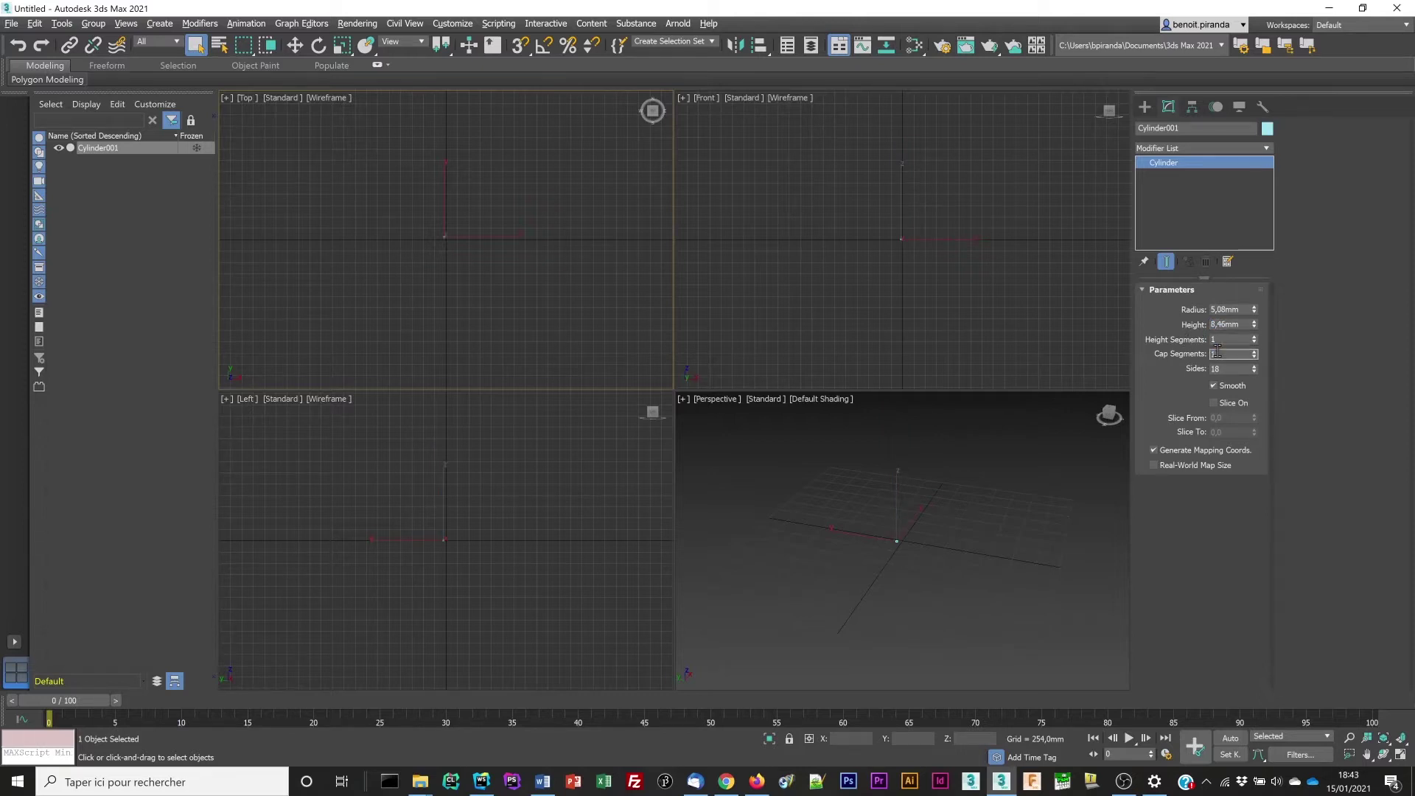
left_click(1229, 369)
Fit the selected cylinder into the Perspective, Top, Front and Left viewports
scroll(532, 319, "up", 10)
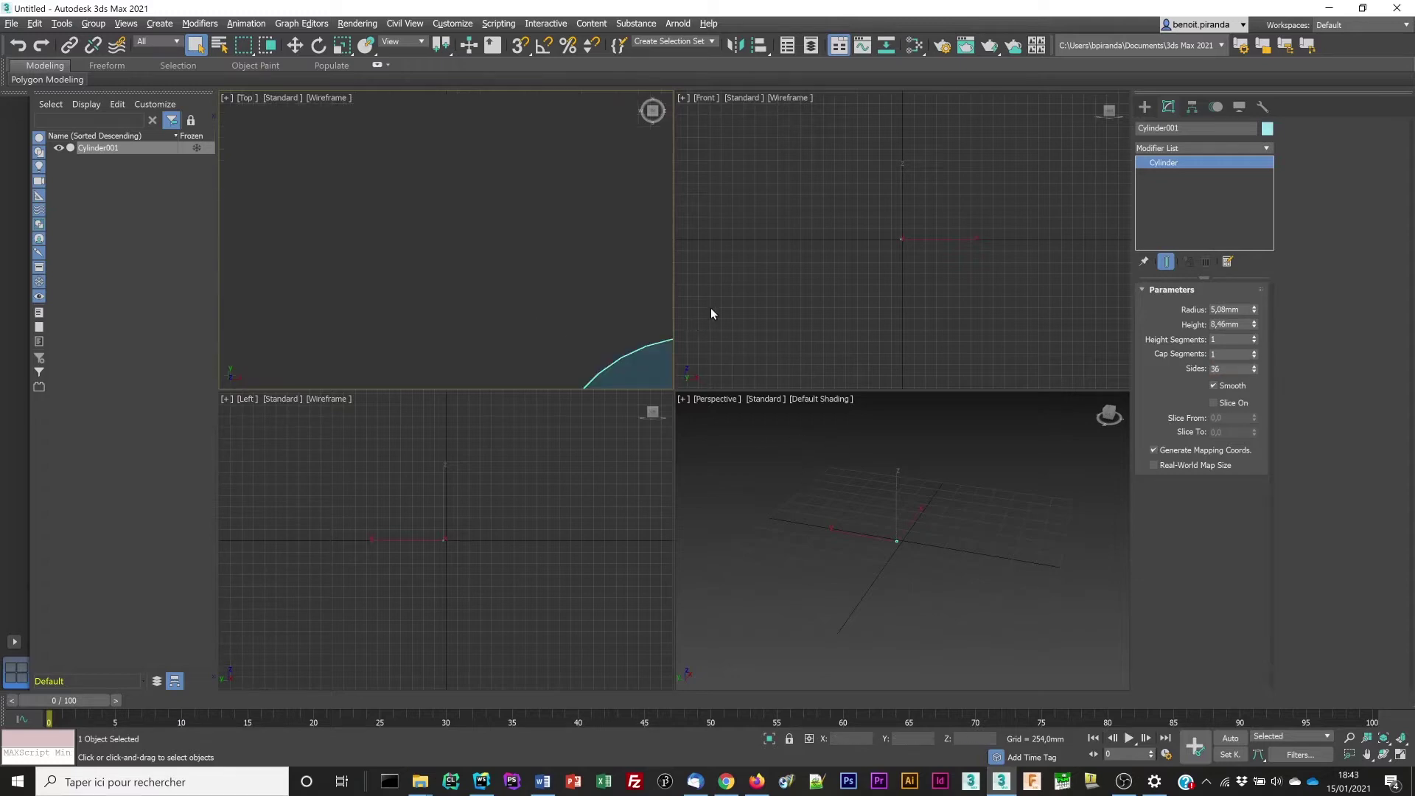
scroll(774, 308, "up", 10)
right_click(808, 469)
key("z")
right_click(570, 507)
key("z")
right_click(547, 329)
key("z")
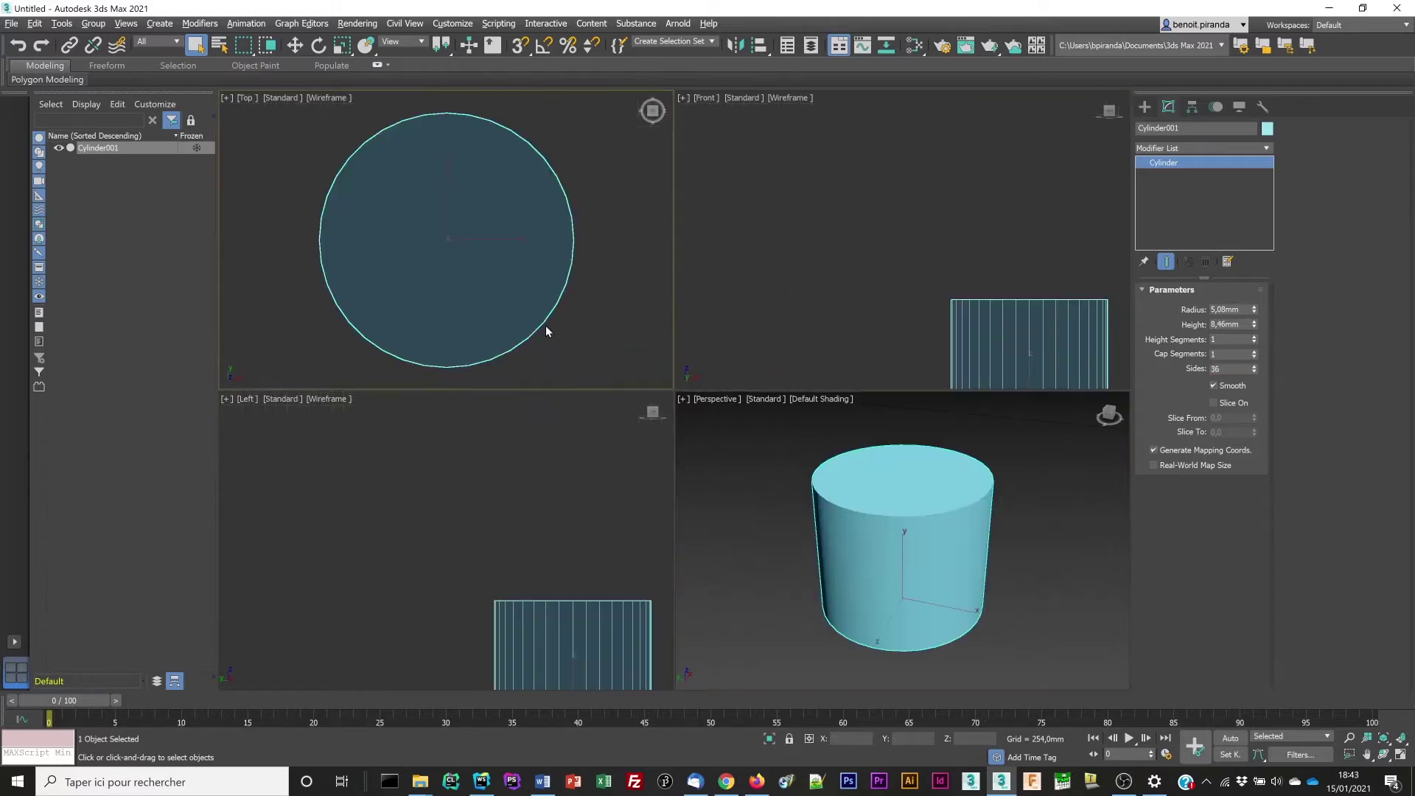
right_click(759, 313)
key("z")
right_click(615, 488)
key("z")
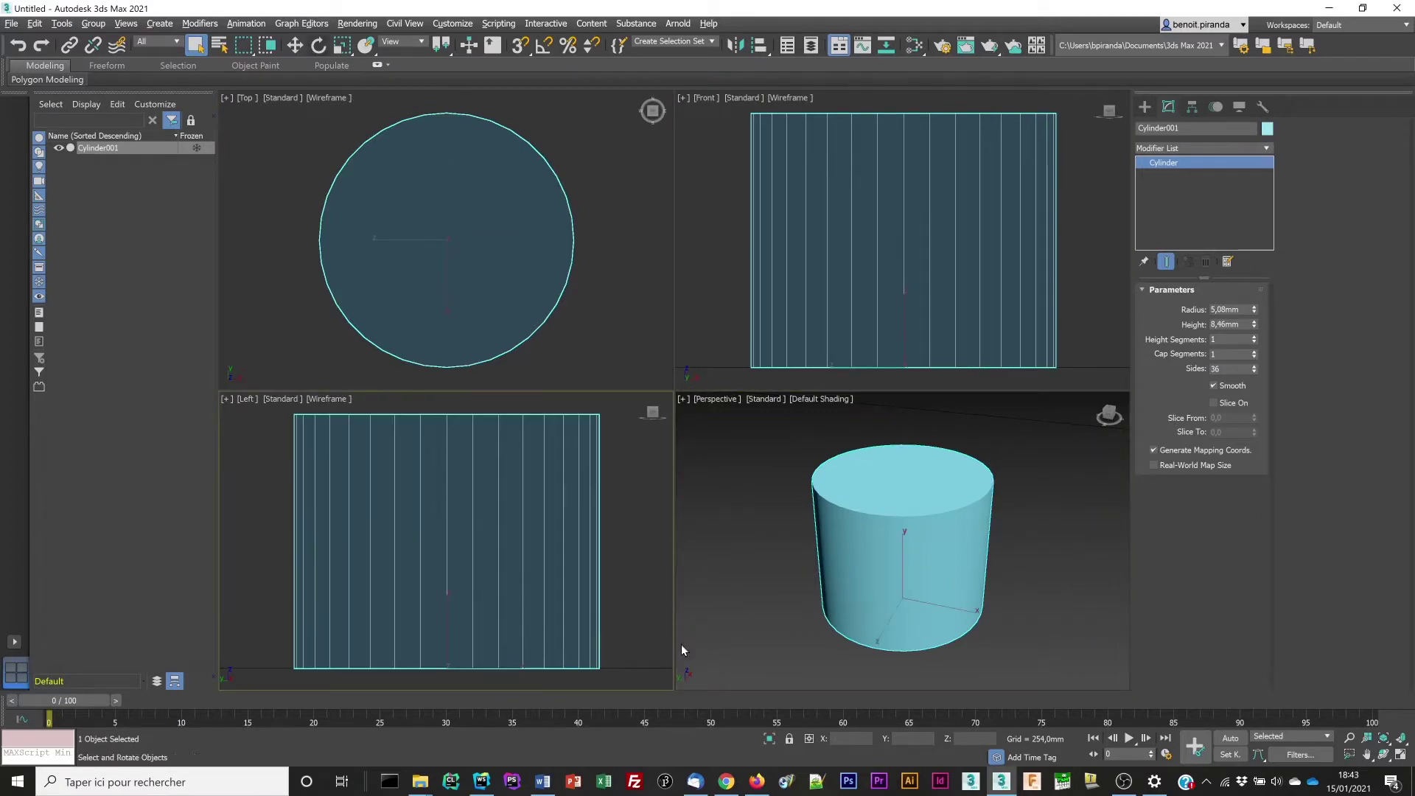
Move the cylinder to the world origin by setting its X and Y positions to 0 mm
key("w")
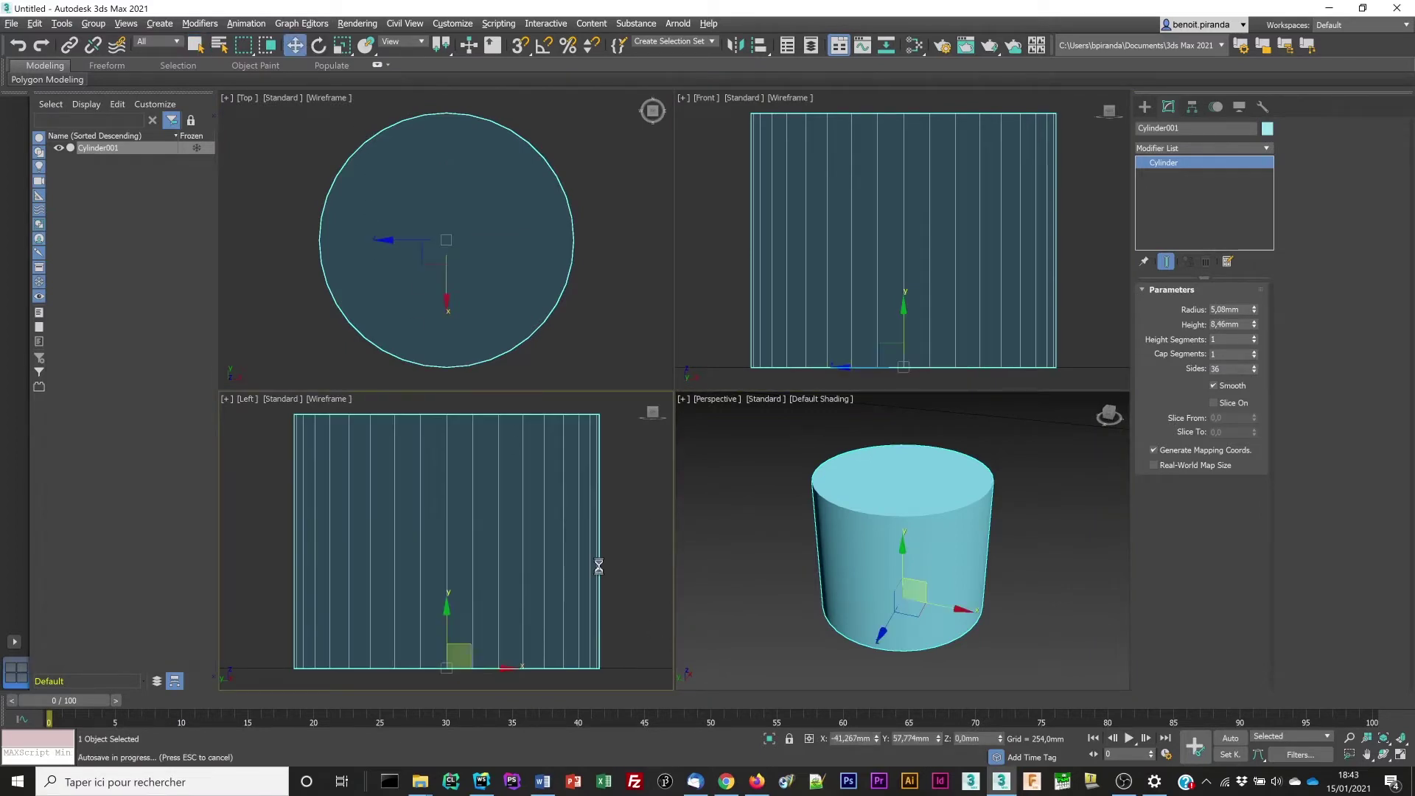
double_click(870, 739)
type("0")
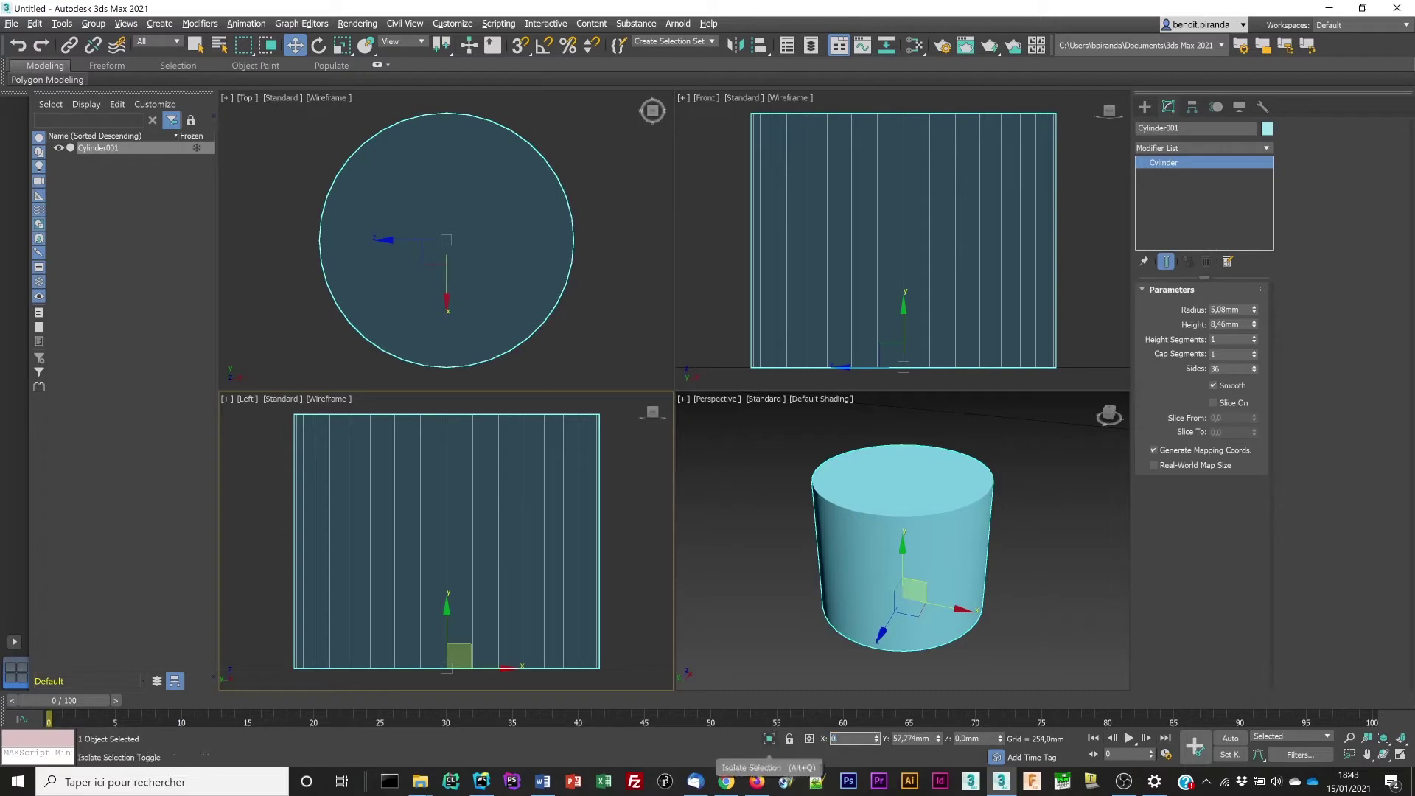
key("Return")
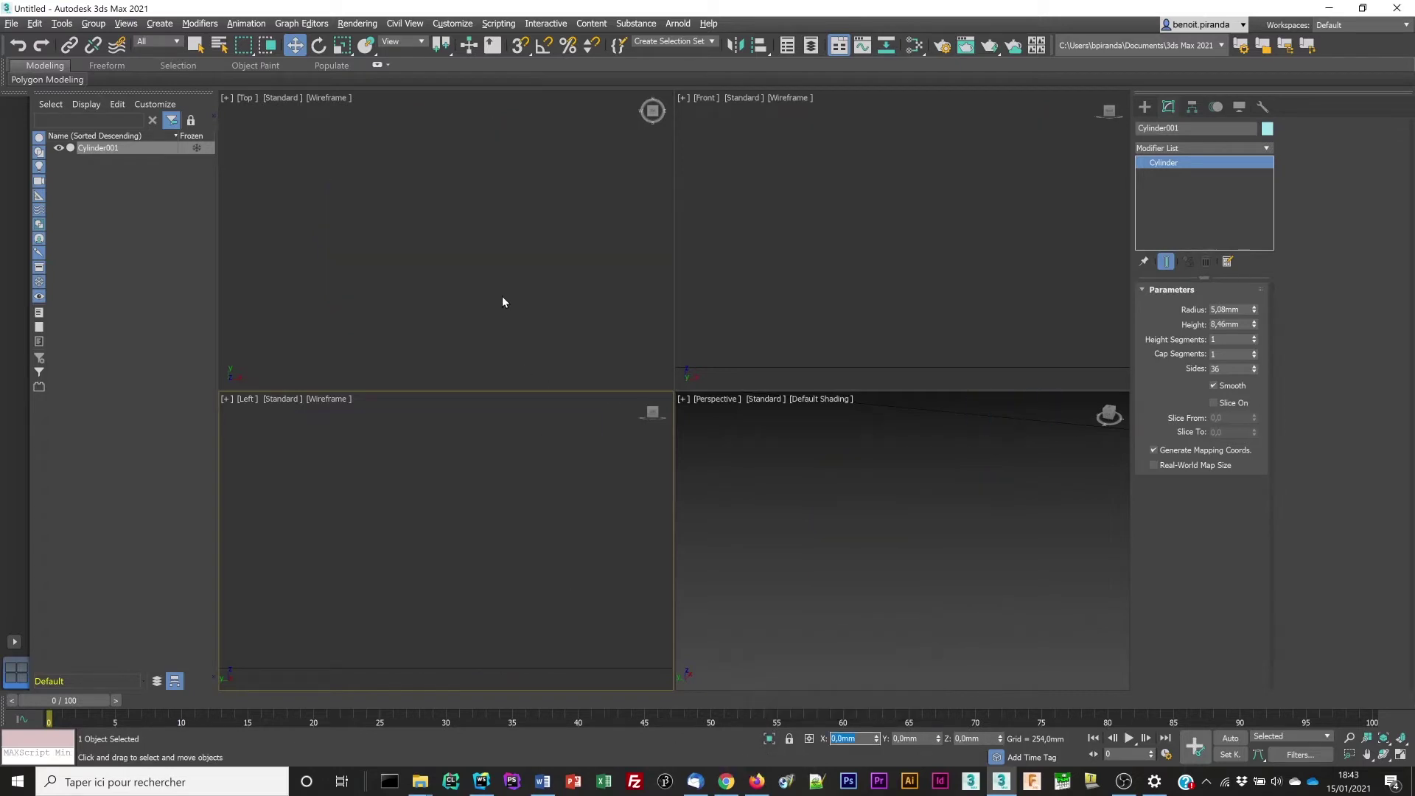
Refit the recentred cylinder in each of the four viewports
left_click(503, 302)
key("z")
left_click(742, 291)
key("z")
left_click(599, 501)
key("z")
left_click(804, 516)
key("z")
Convert the cylinder to an Editable Poly
left_click(812, 510)
right_click(846, 494)
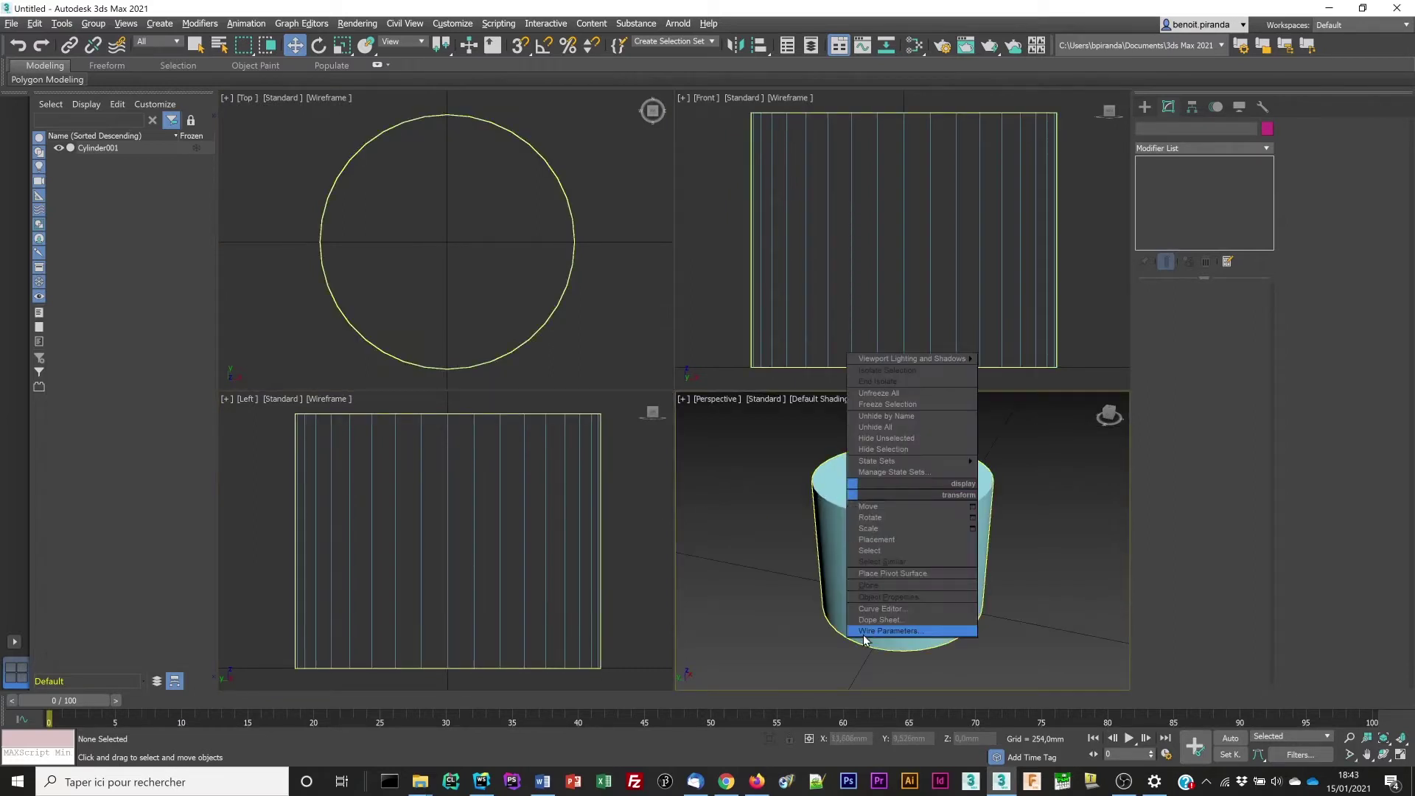
left_click(834, 492)
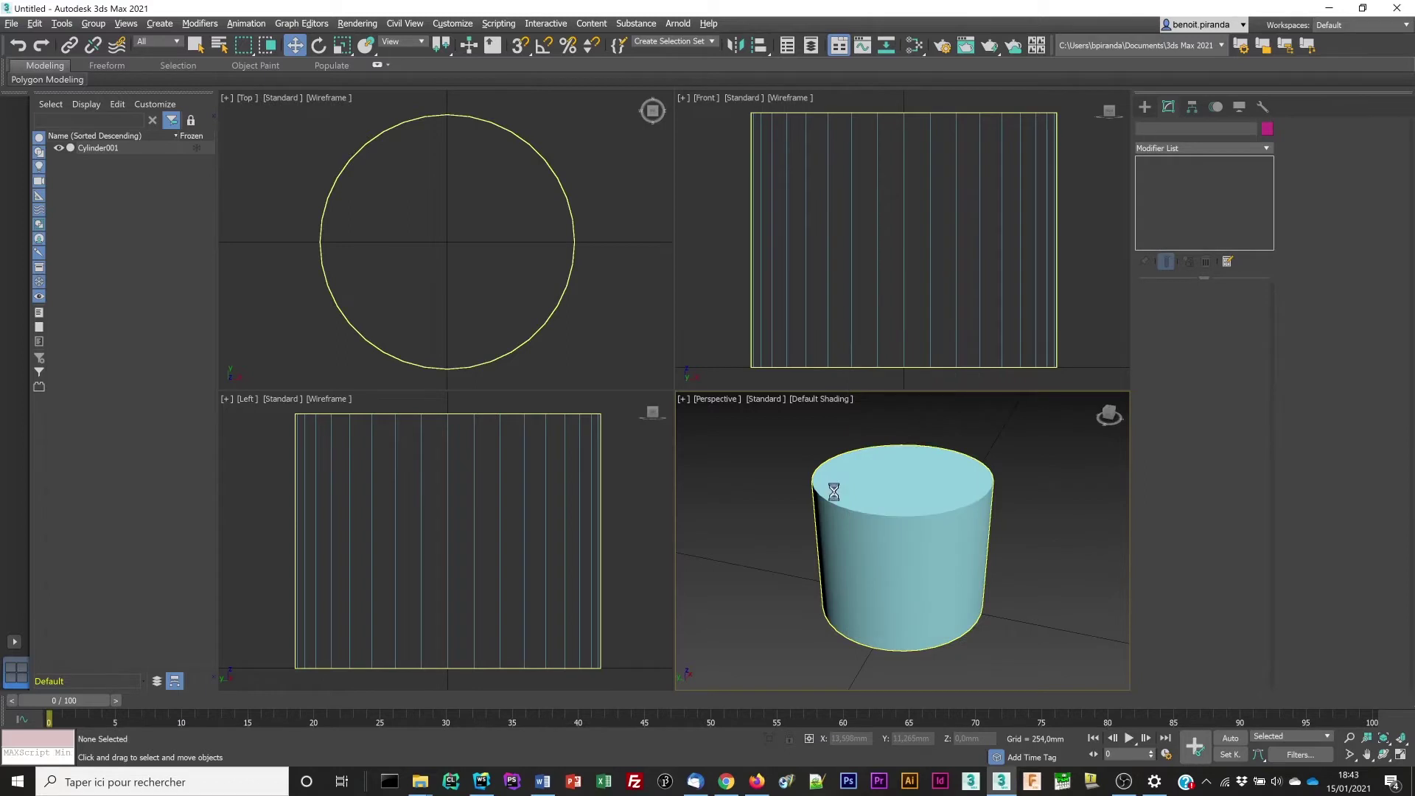
left_click(834, 492)
right_click(912, 457)
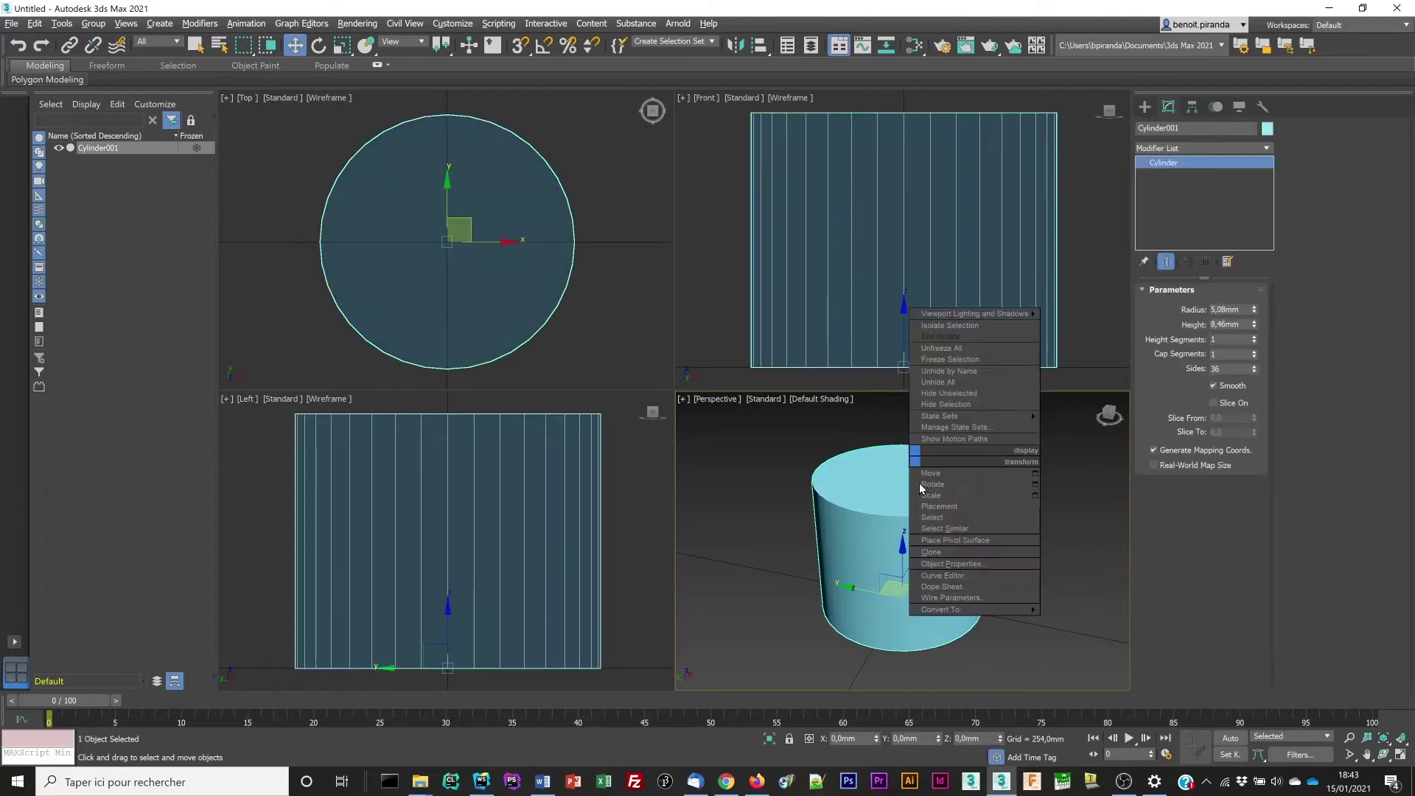
mouse_move(943, 610)
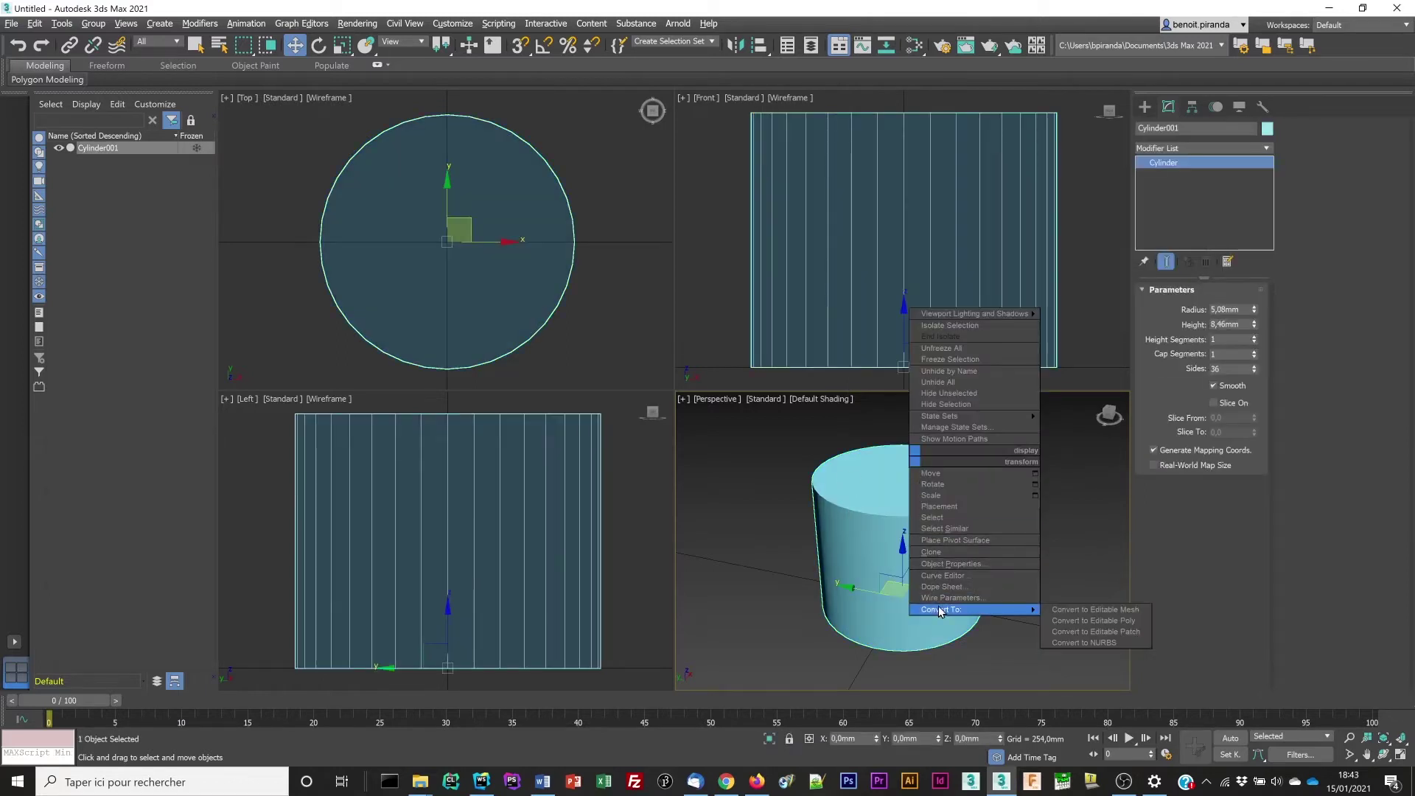
left_click(1075, 622)
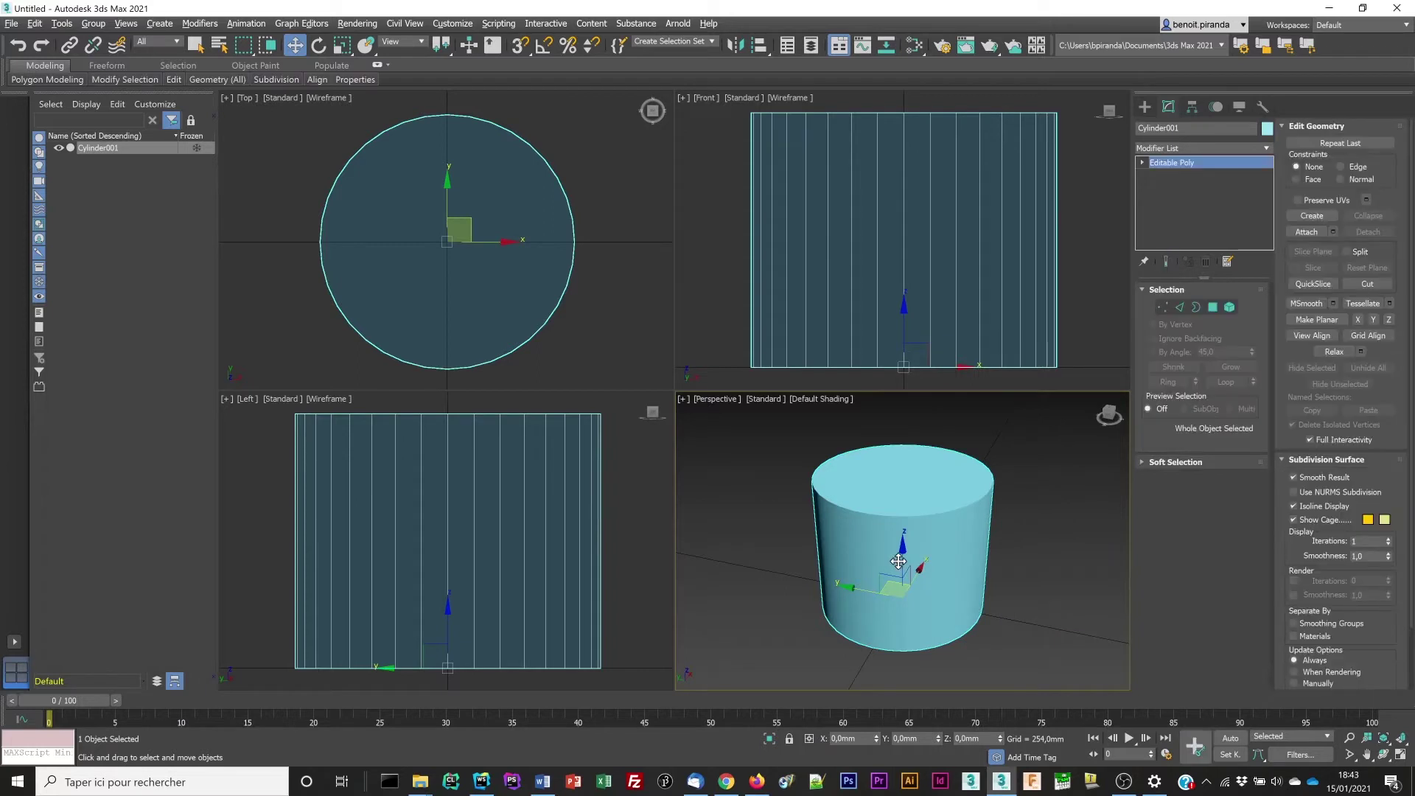
Inset the cylinder's top polygon by 2,68 mm
left_click(1214, 308)
left_click(911, 466)
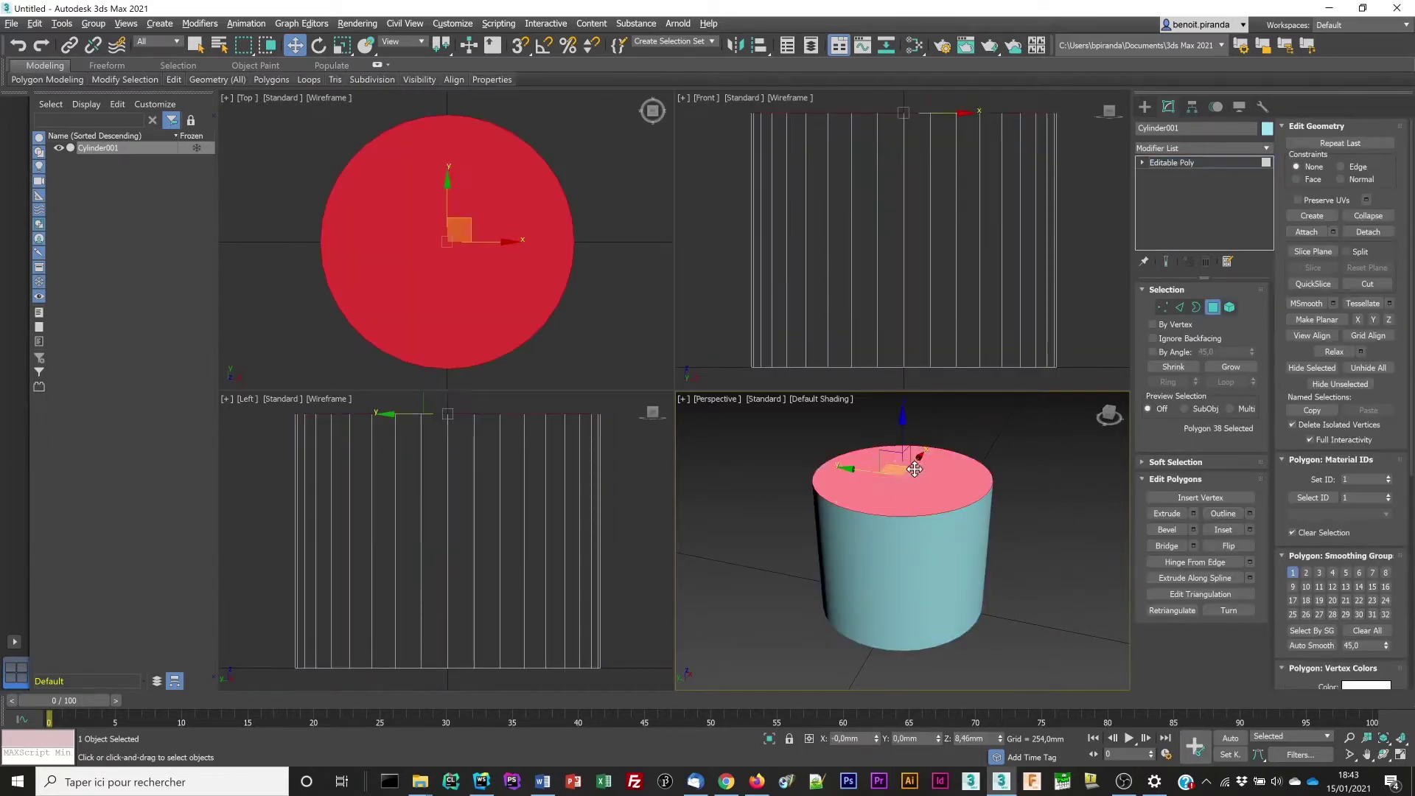
left_click(1250, 530)
left_click_drag(953, 572, 925, 572)
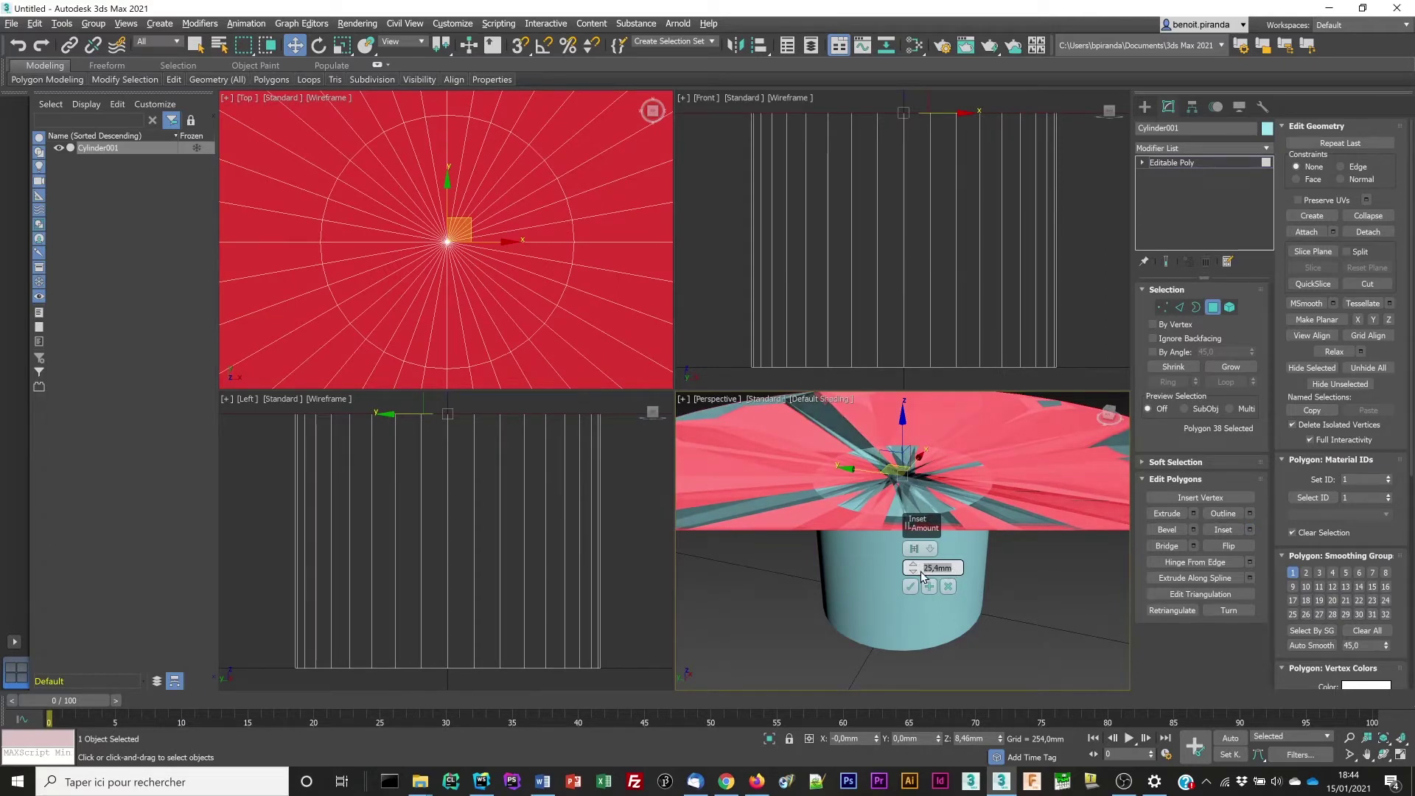
type("2,68")
left_click(910, 586)
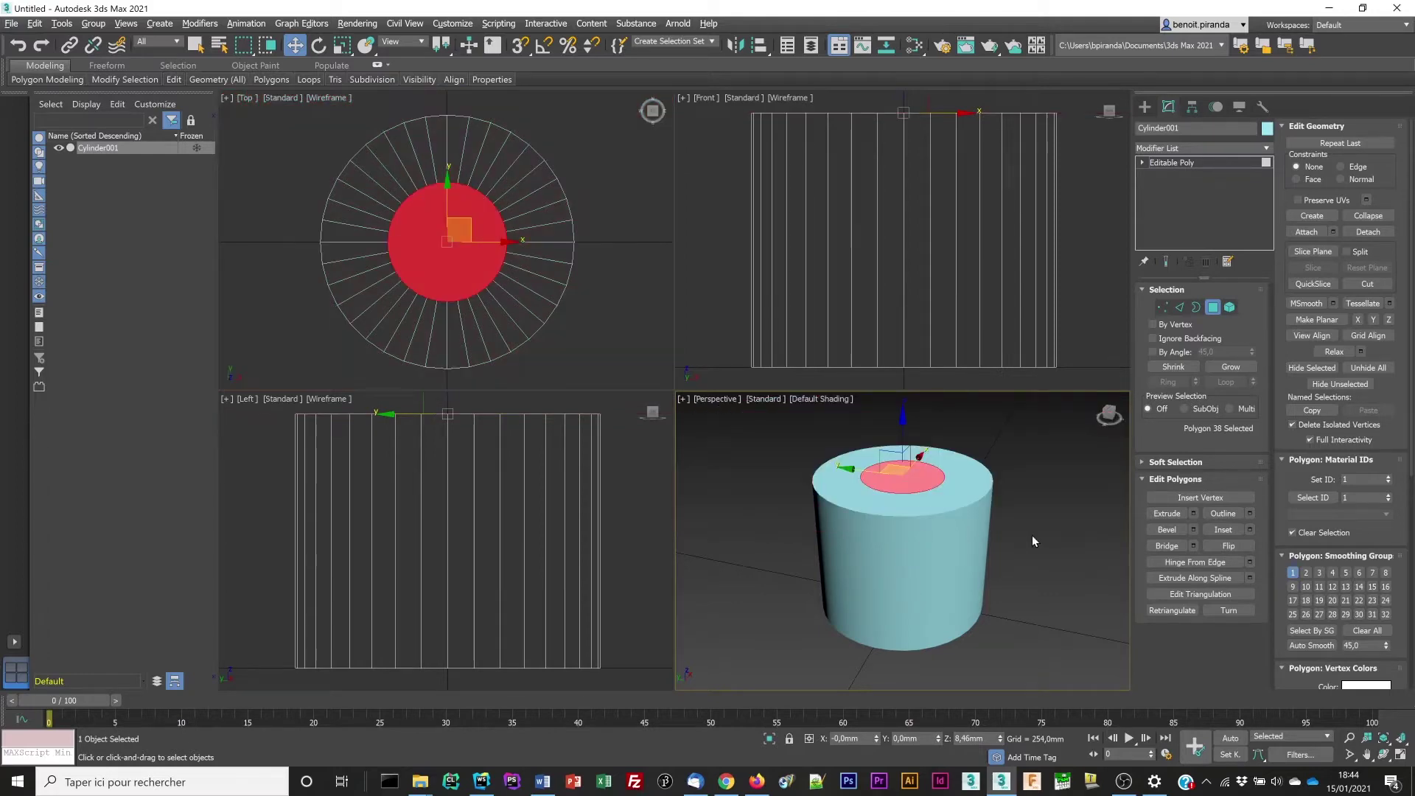
Extrude the inset top polygon upward by 1,6 mm to form a central stud
left_click(1194, 515)
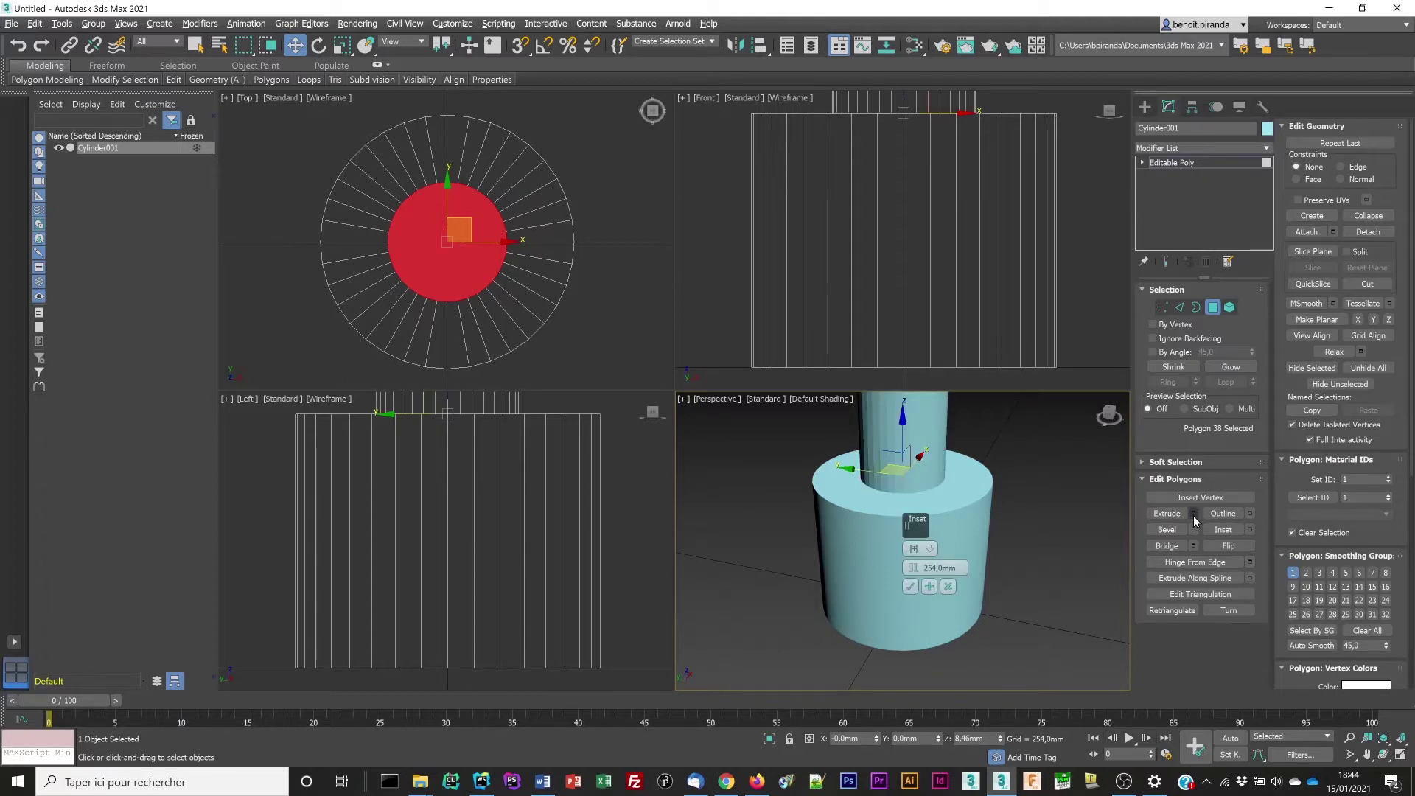
key("End")
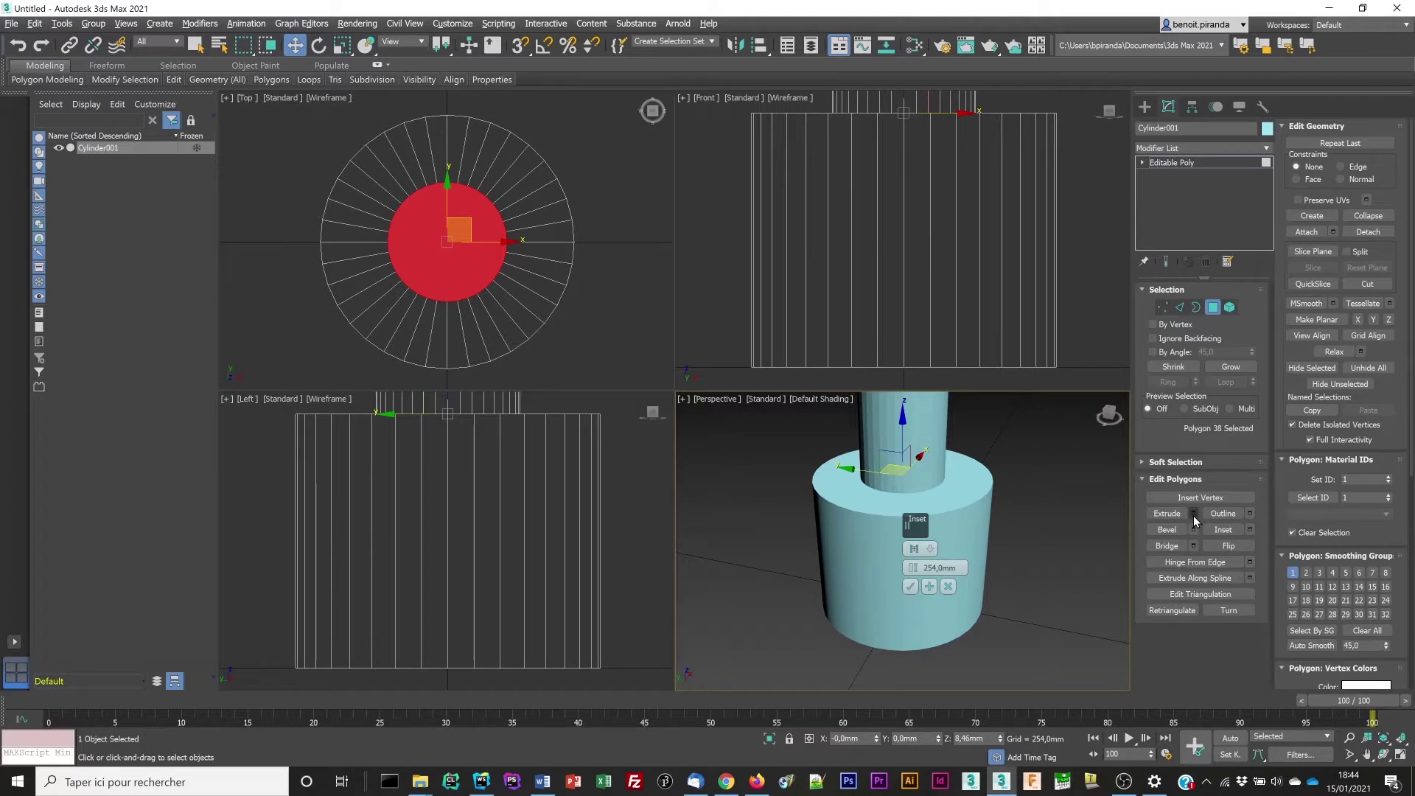
left_click_drag(961, 569, 917, 568)
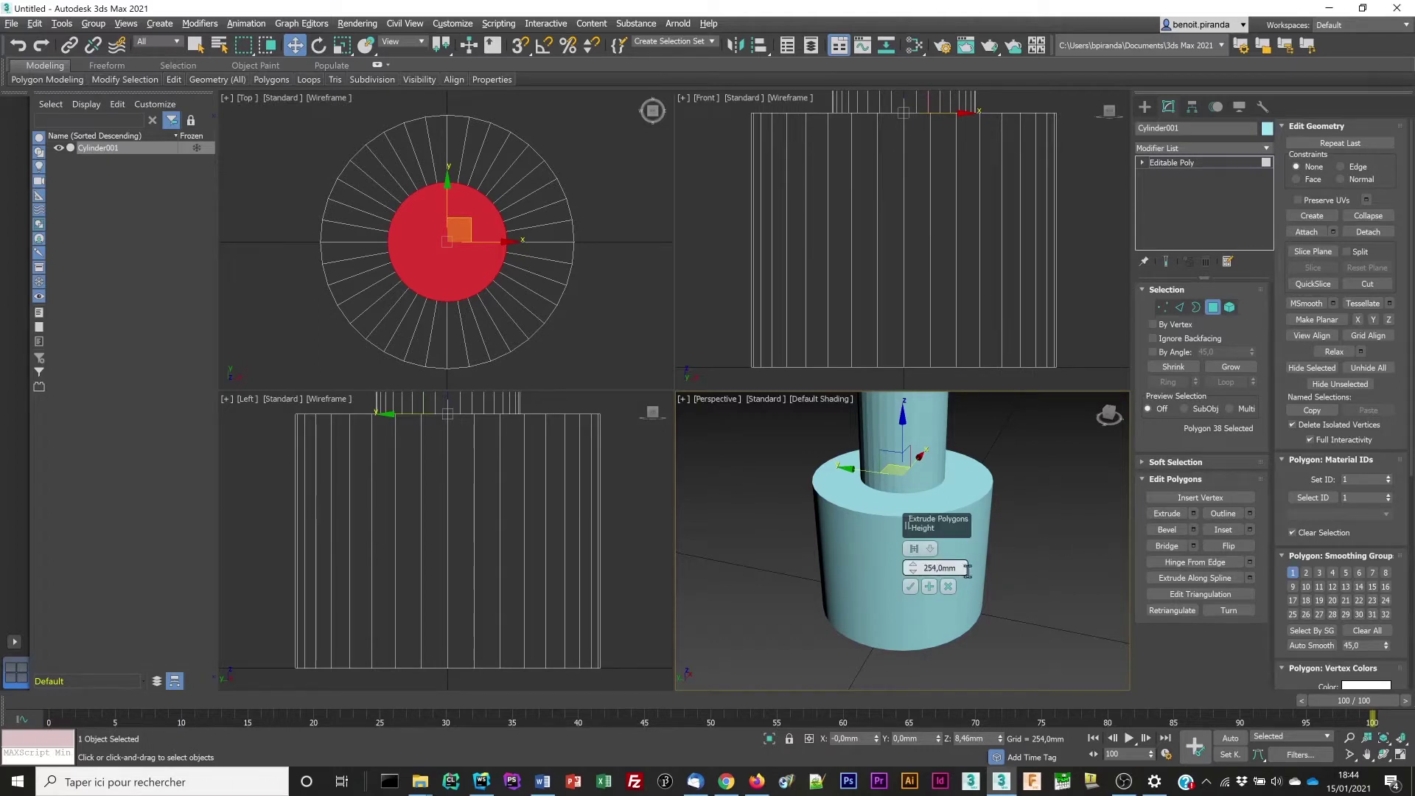
type("10,06")
left_click(910, 587)
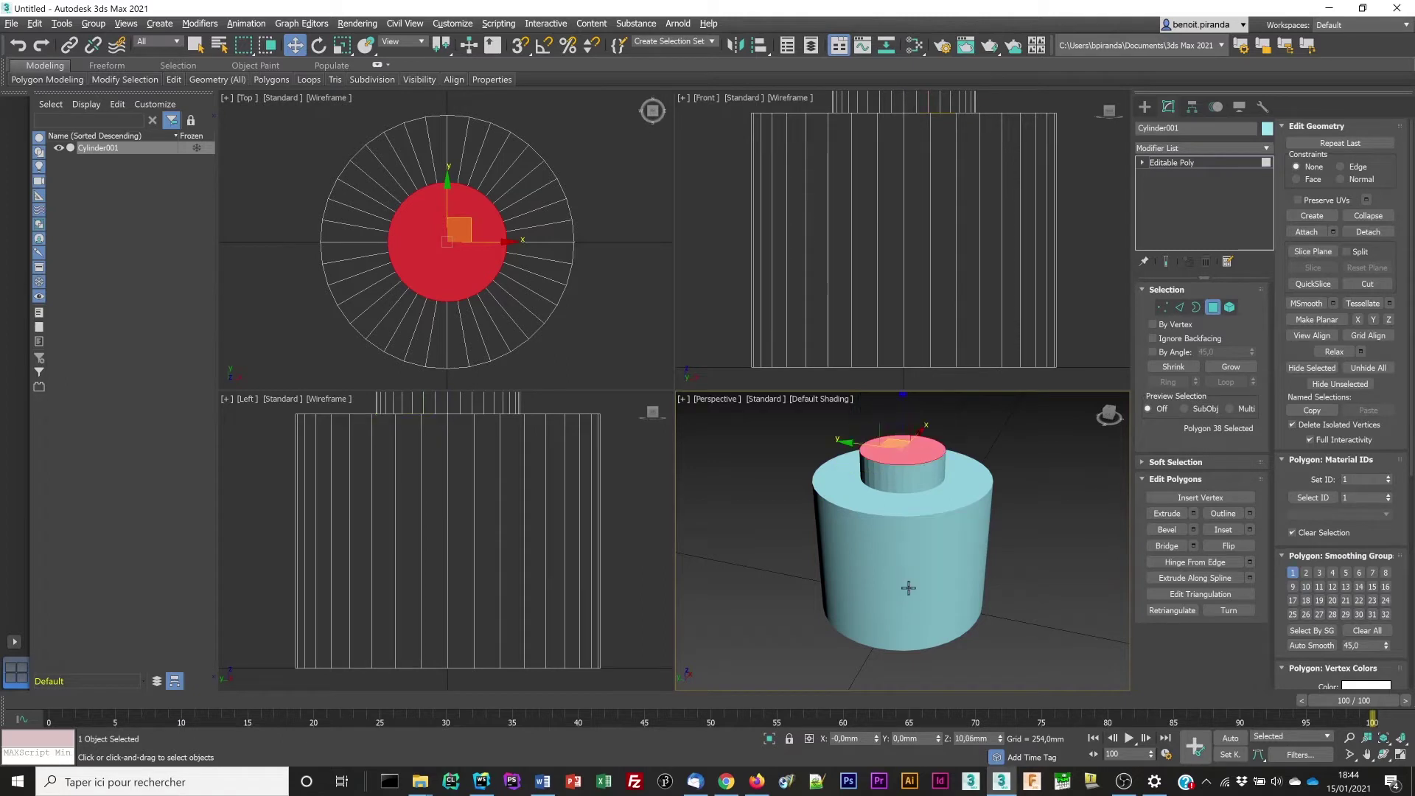
Inset the stud's top polygon by 0,8 mm
left_click(1249, 530)
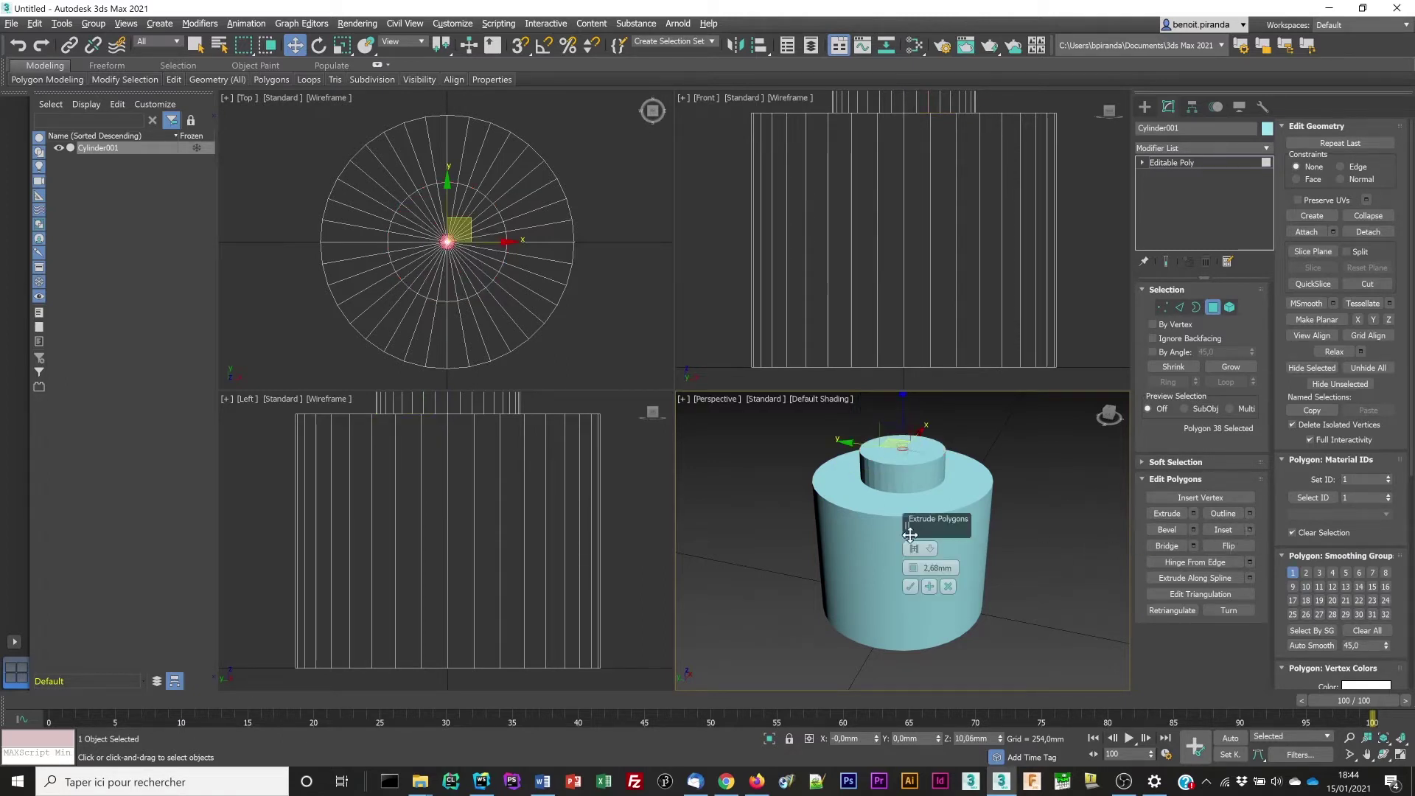
double_click(936, 568)
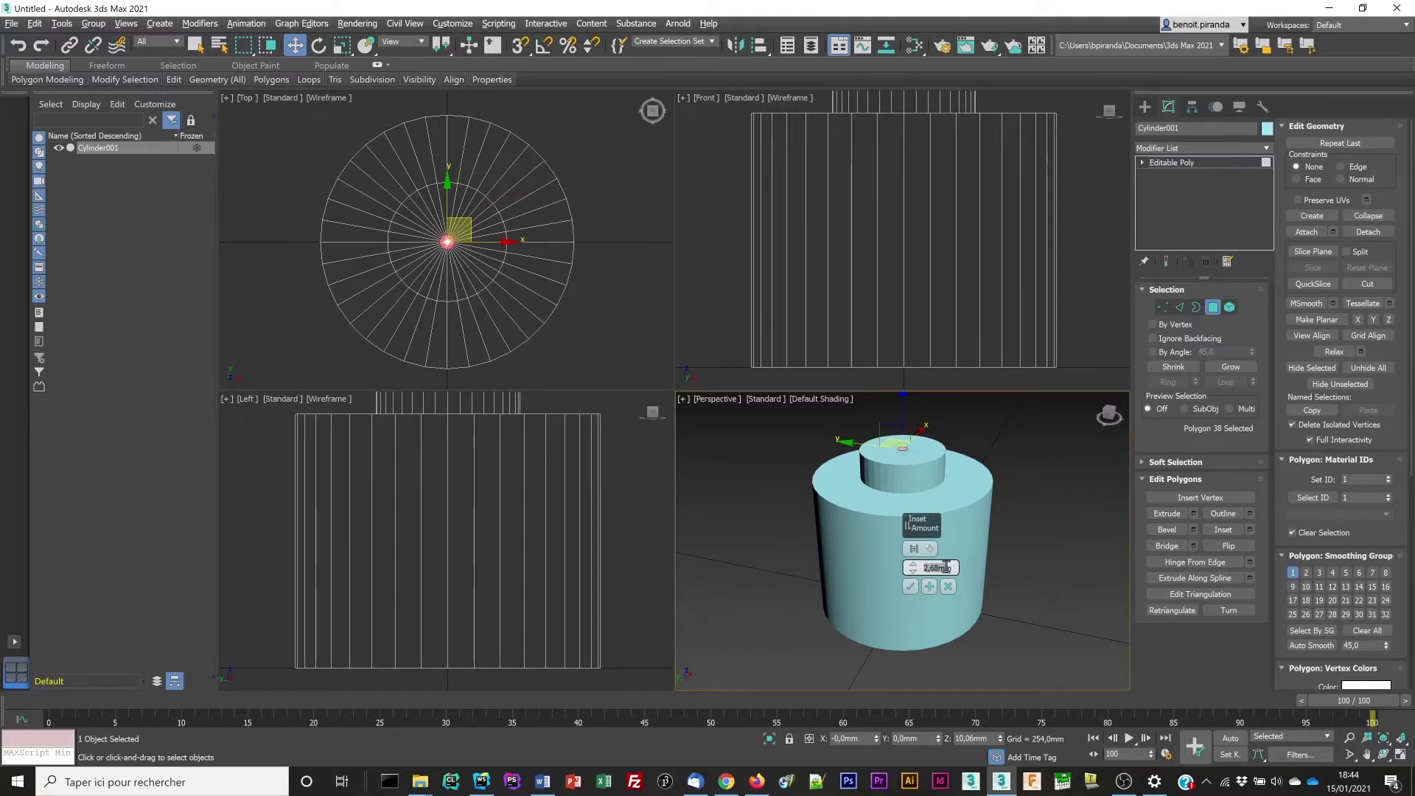
key("BackSpace")
type("0,8")
left_click(913, 588)
left_click(911, 587)
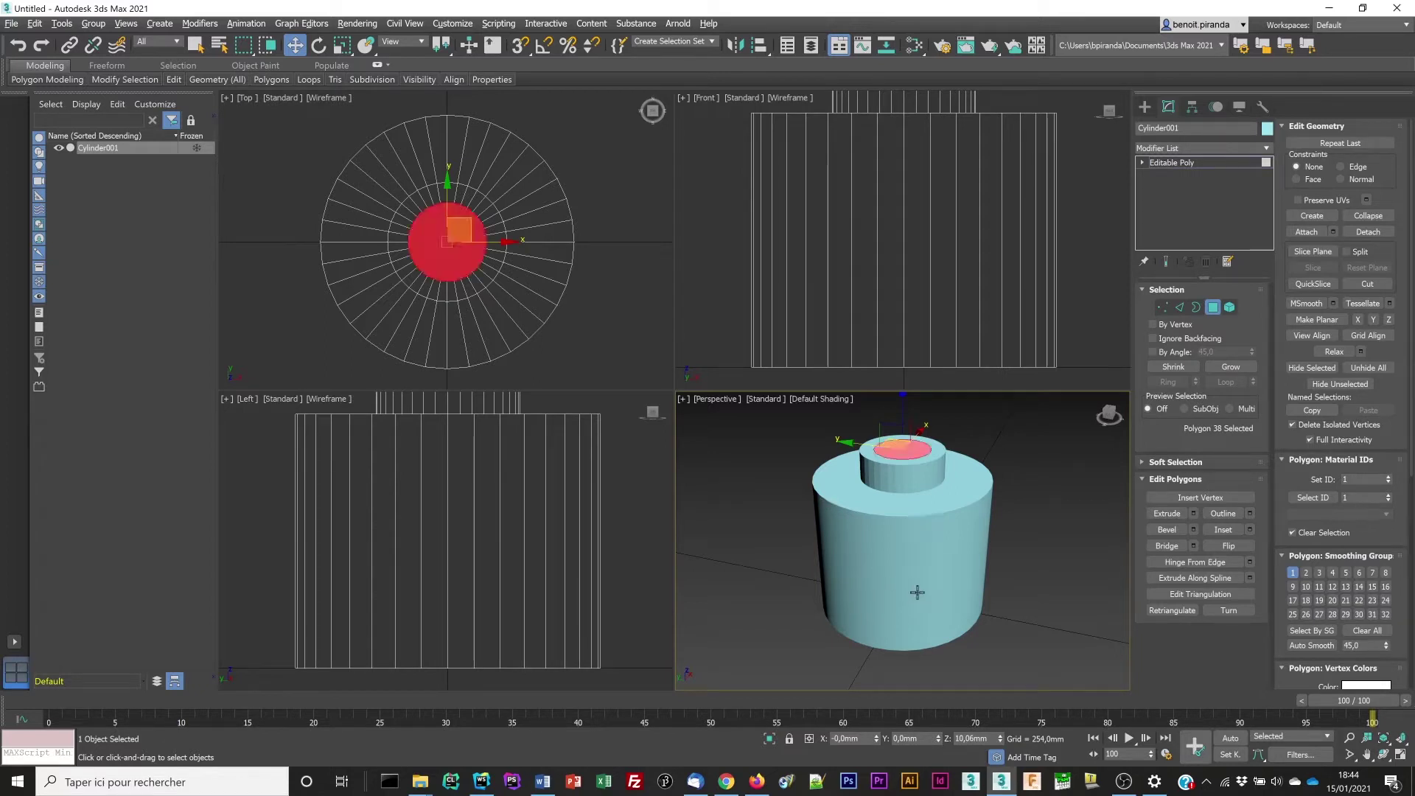
Extrude the stud's inner polygon by -1,9 mm to hollow out the stud
left_click(1194, 515)
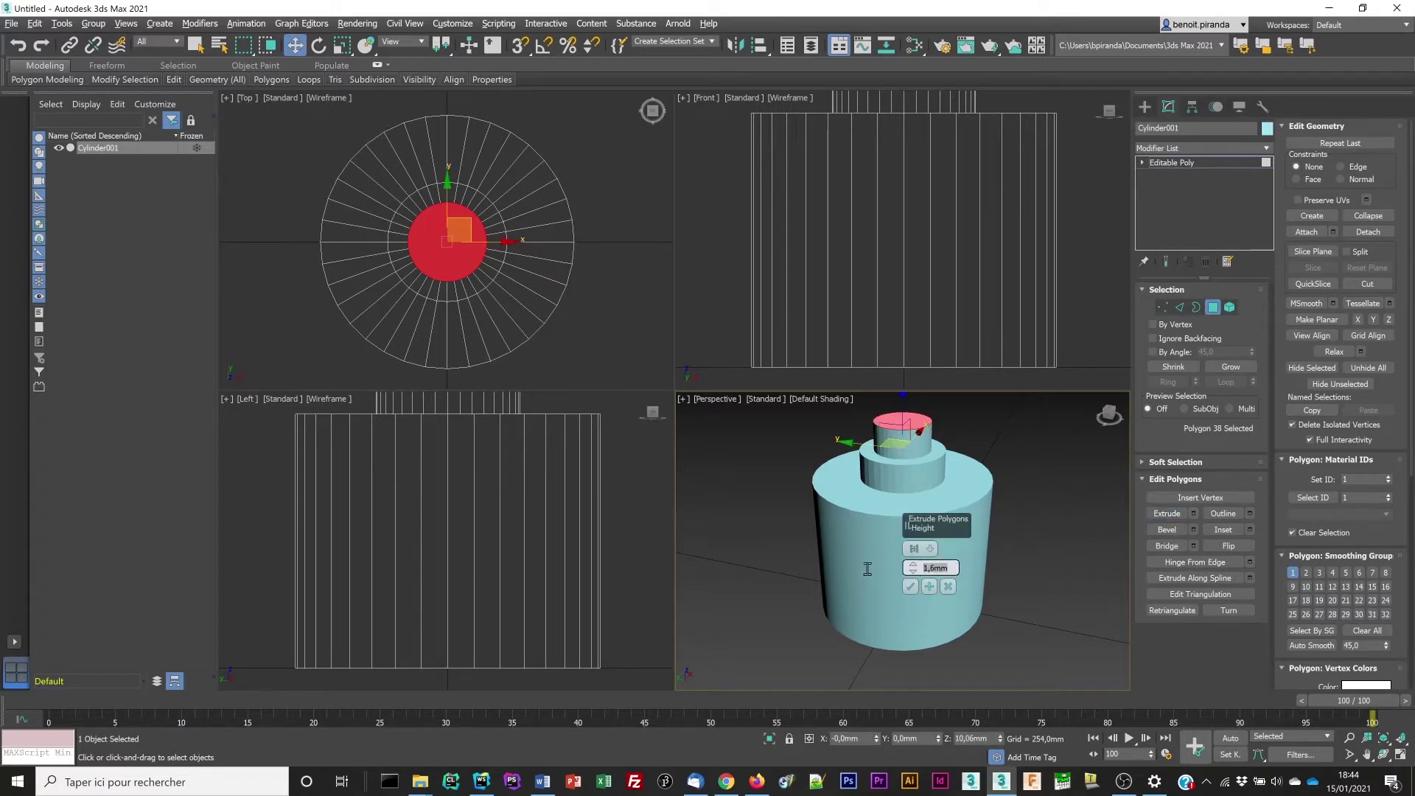
key("BackSpace")
type("-1,")
key("BackSpace")
type(",9")
key("Return")
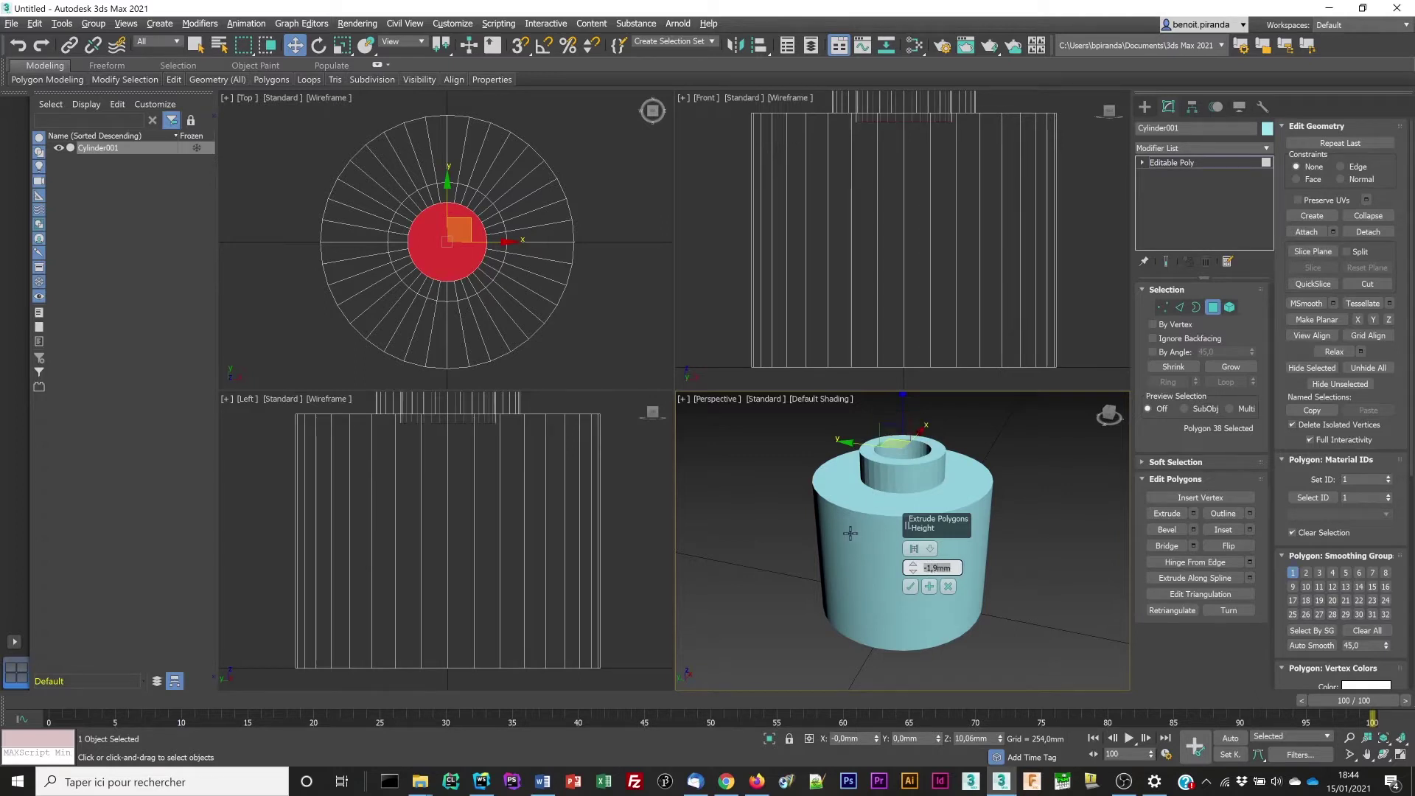
left_click(911, 587)
Inset the cylinder's bottom polygon by 1,88 mm
middle_click_drag(787, 575, 771, 525, "alt")
scroll(771, 525, "down", 4)
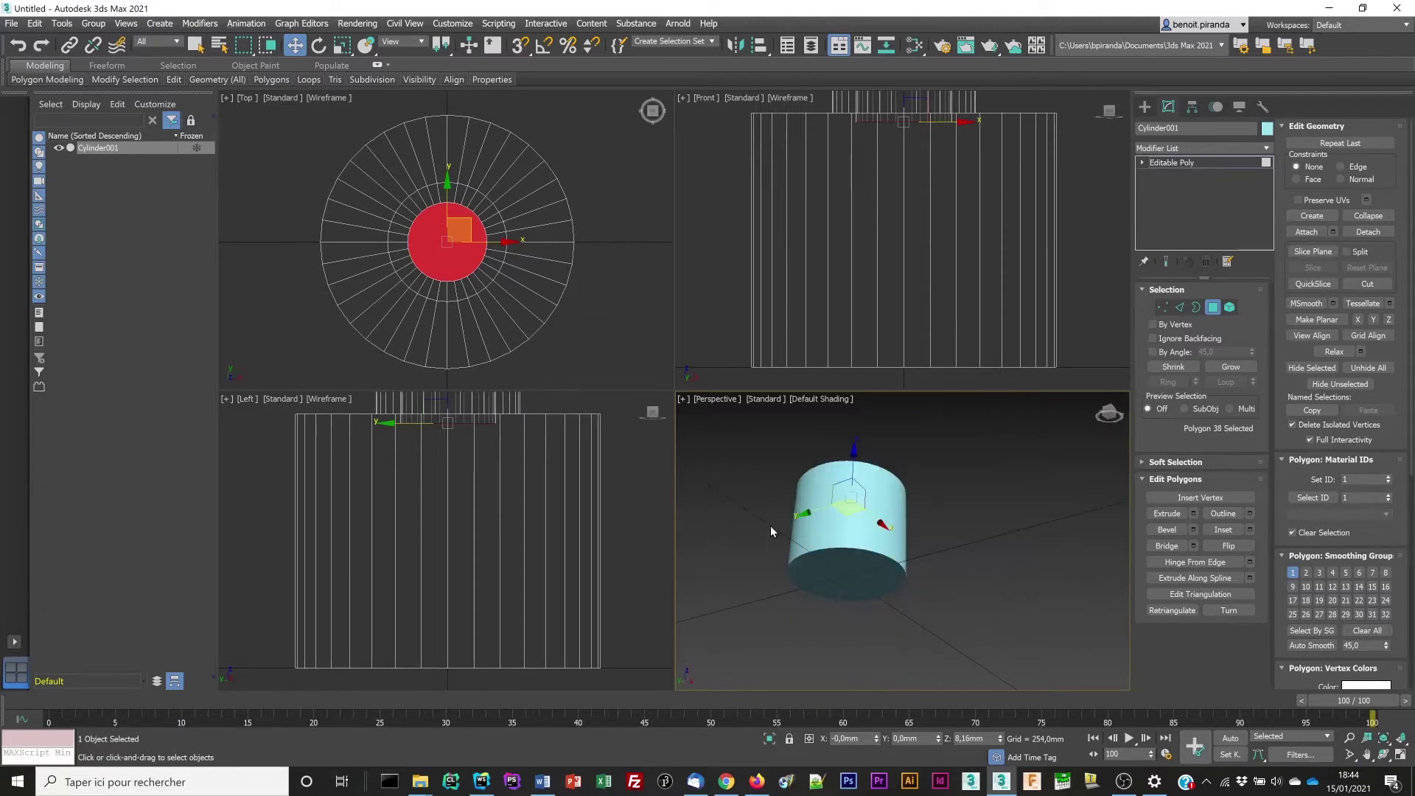
left_click(1350, 754)
scroll(952, 604, "up", 8)
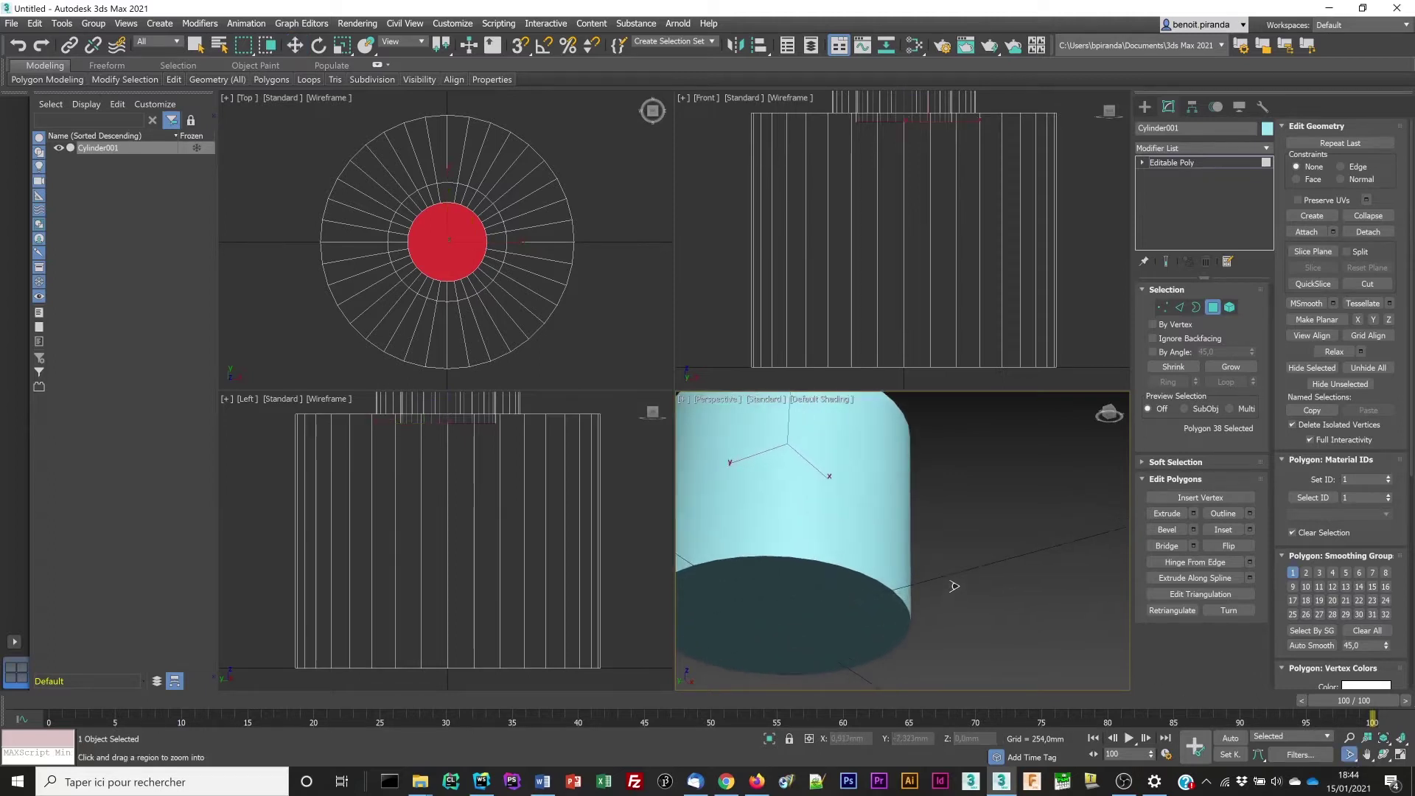
right_click(997, 580)
middle_click_drag(1009, 579, 1065, 563)
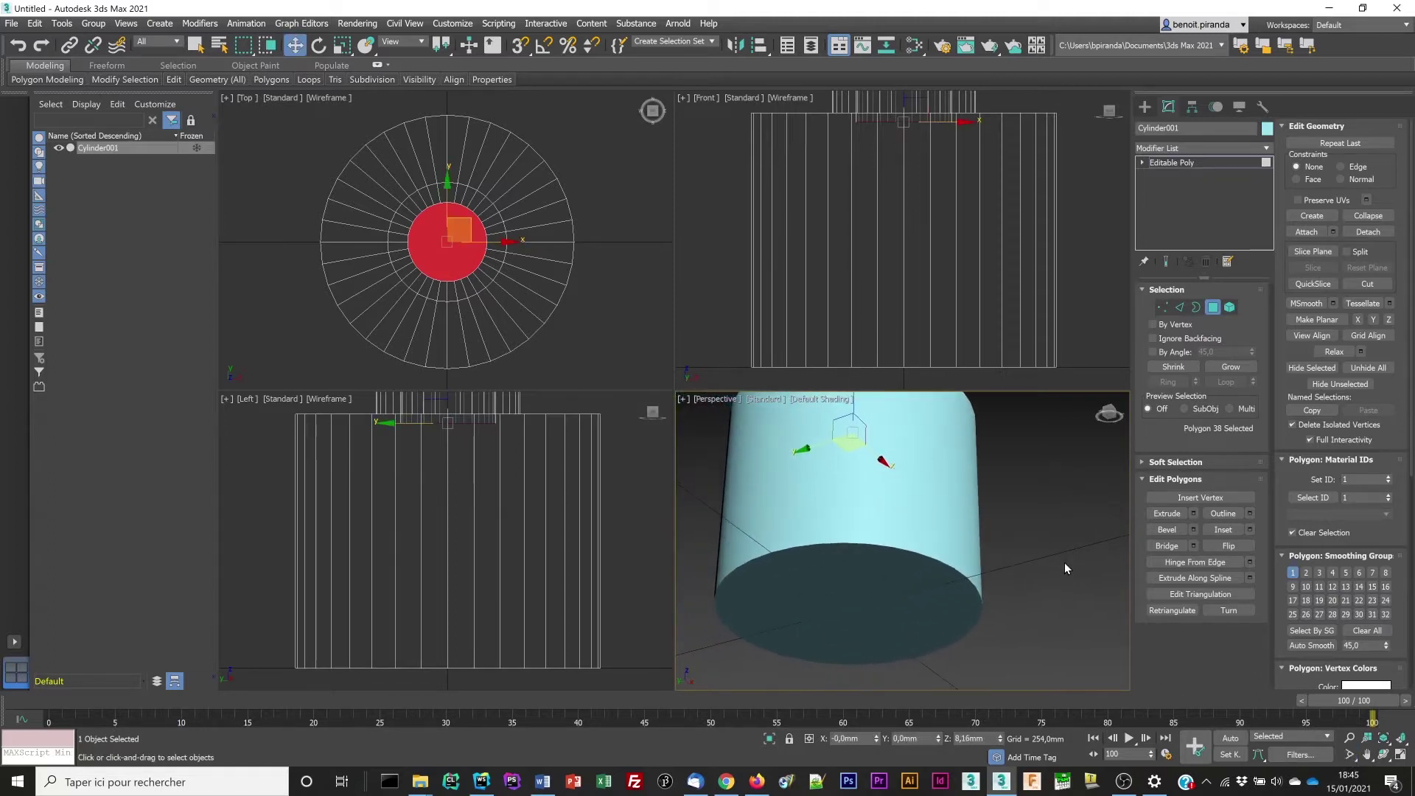
key("alt+w")
scroll(730, 483, "down", 5)
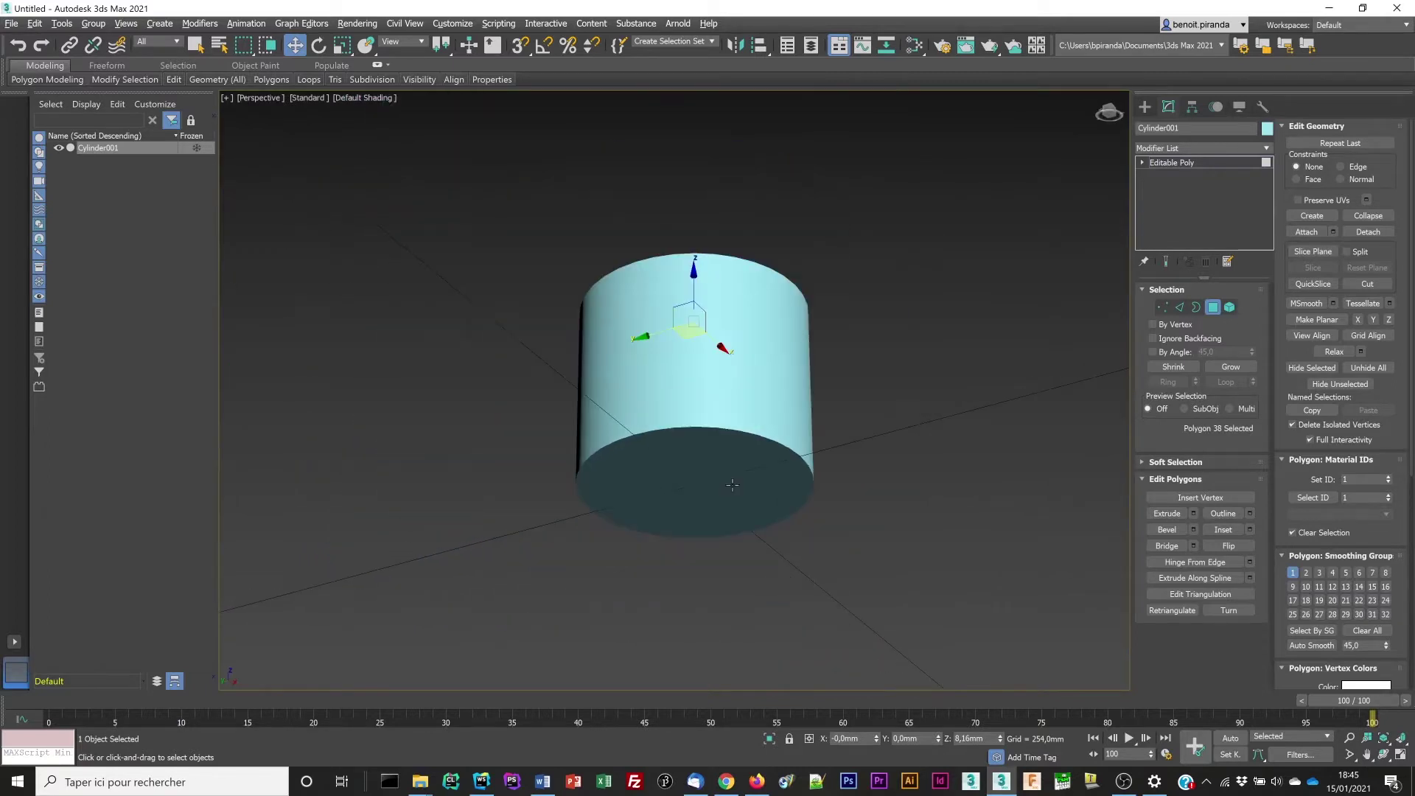
scroll(732, 485, "up", 4)
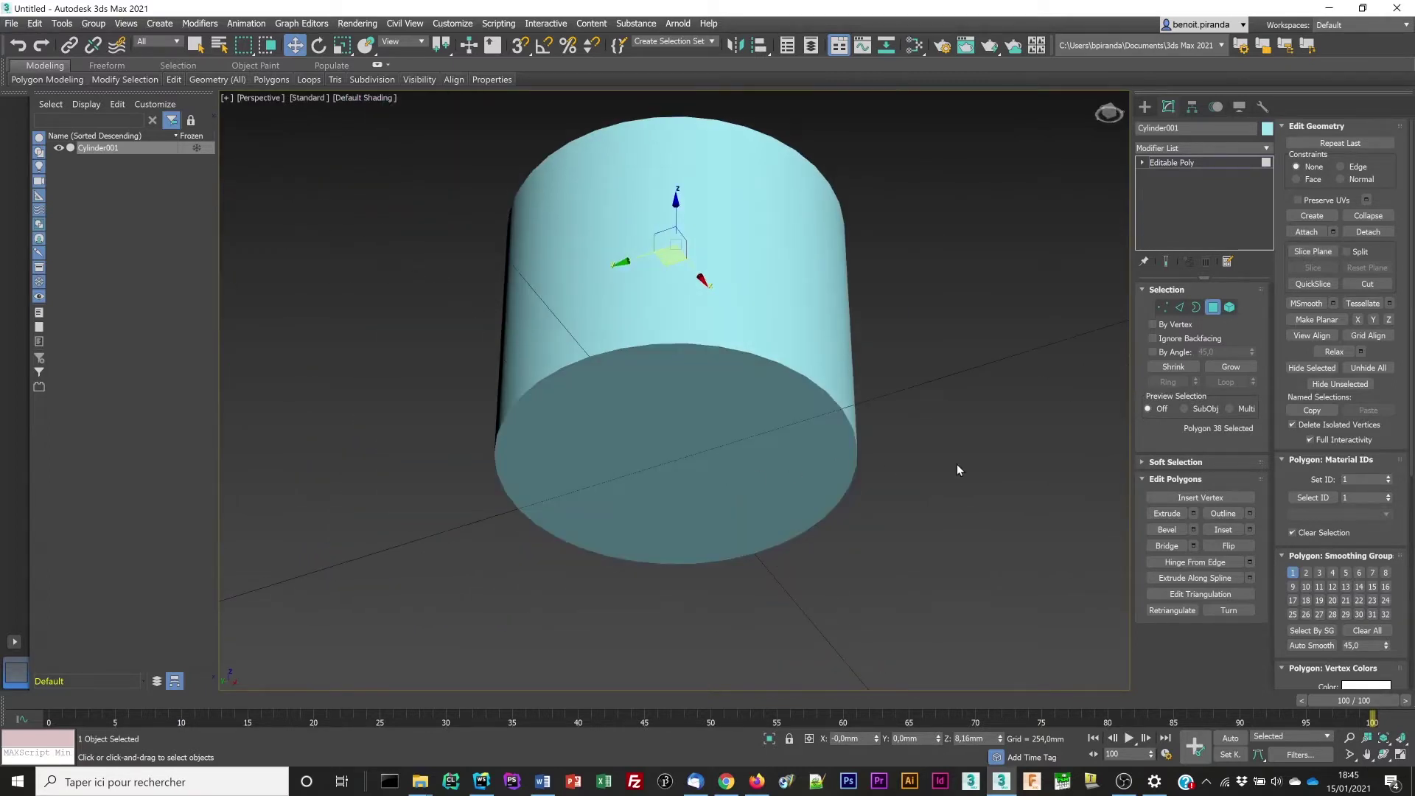
left_click(776, 430)
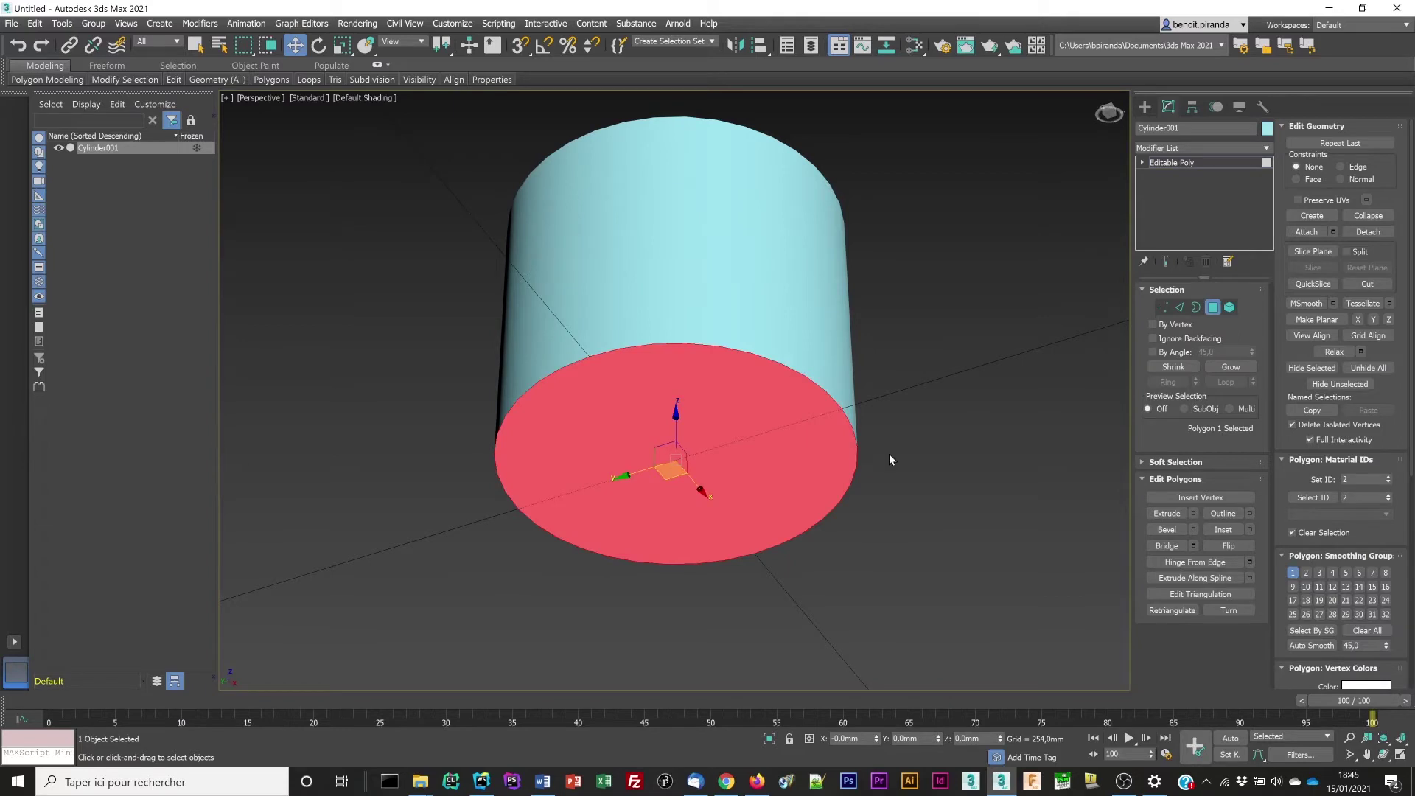
left_click(1250, 529)
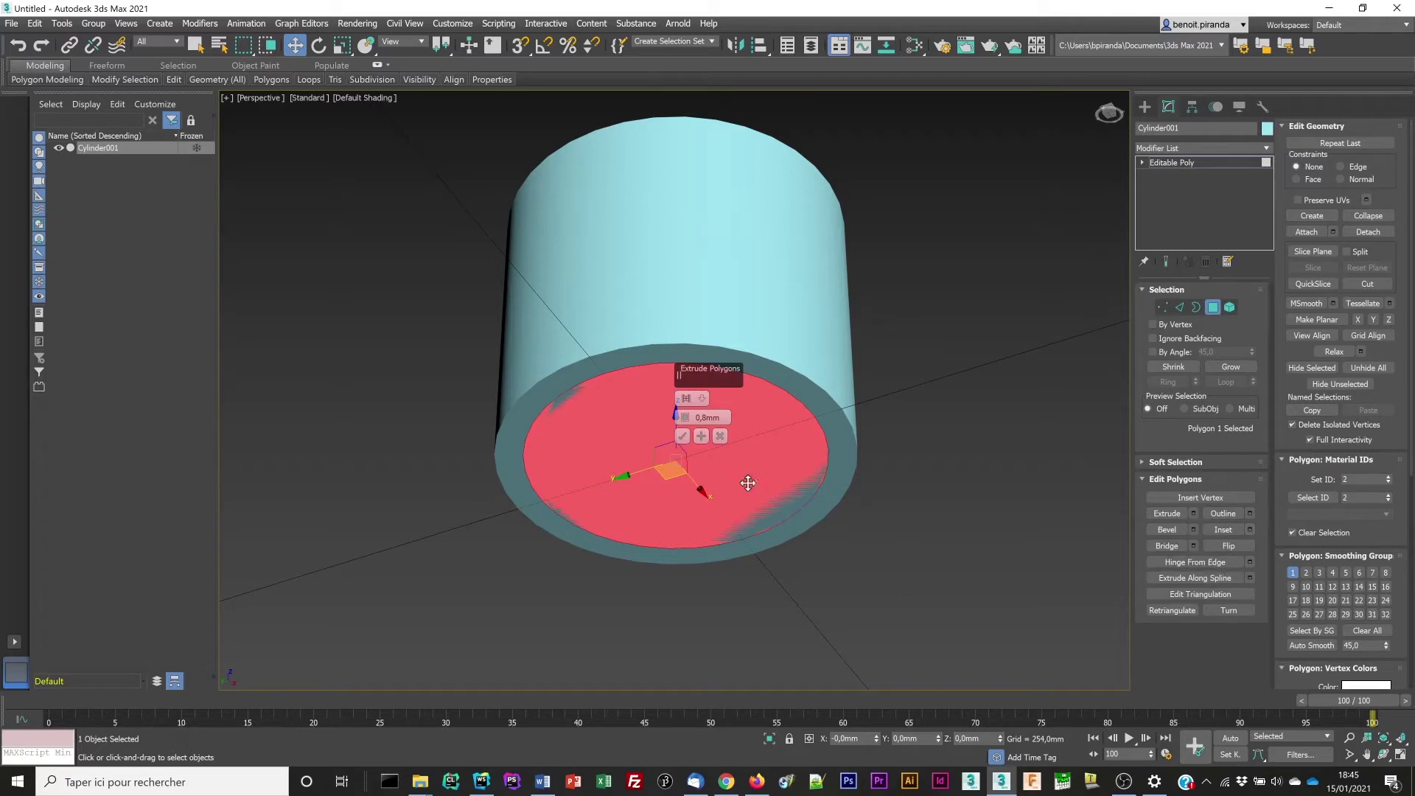
double_click(714, 418)
type("1")
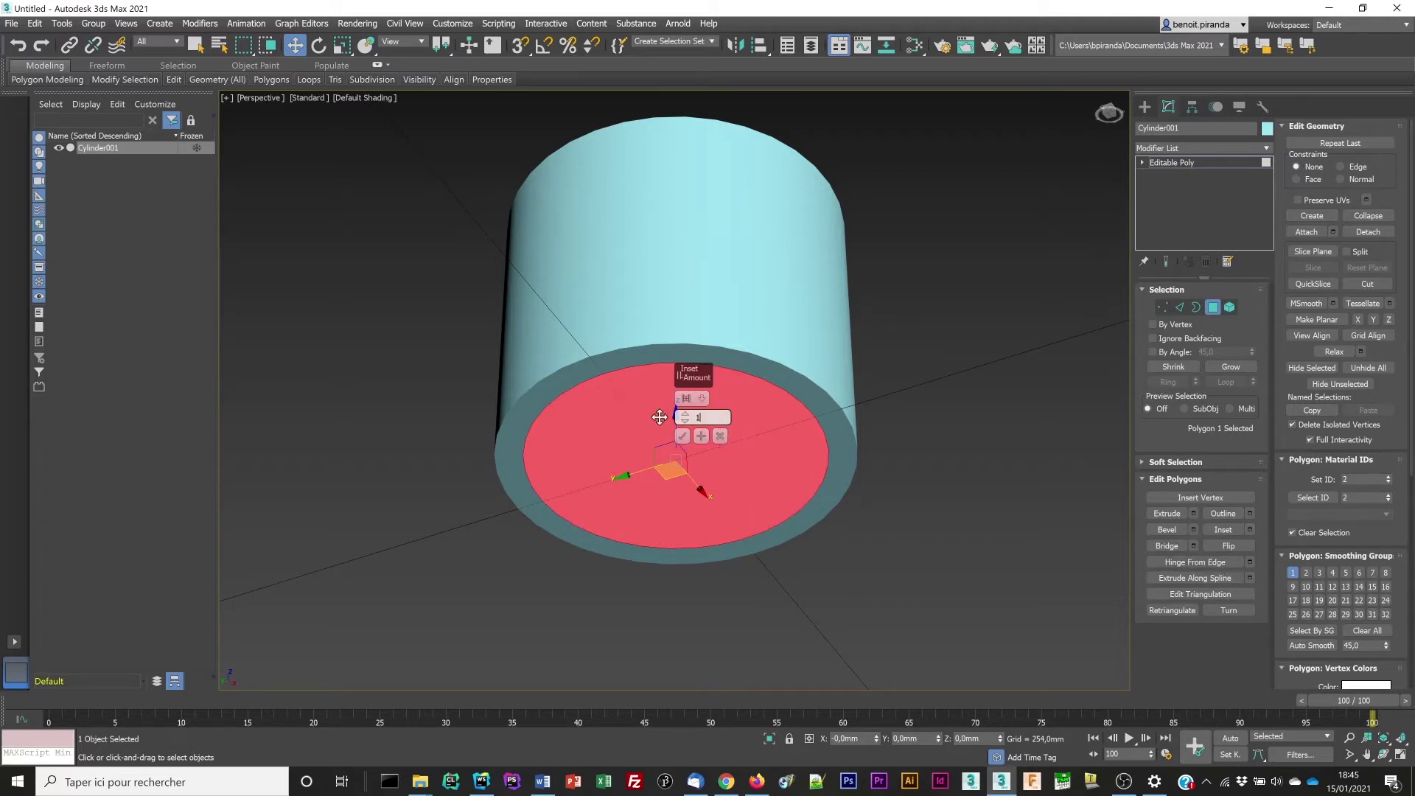
type(",88")
left_click(685, 437)
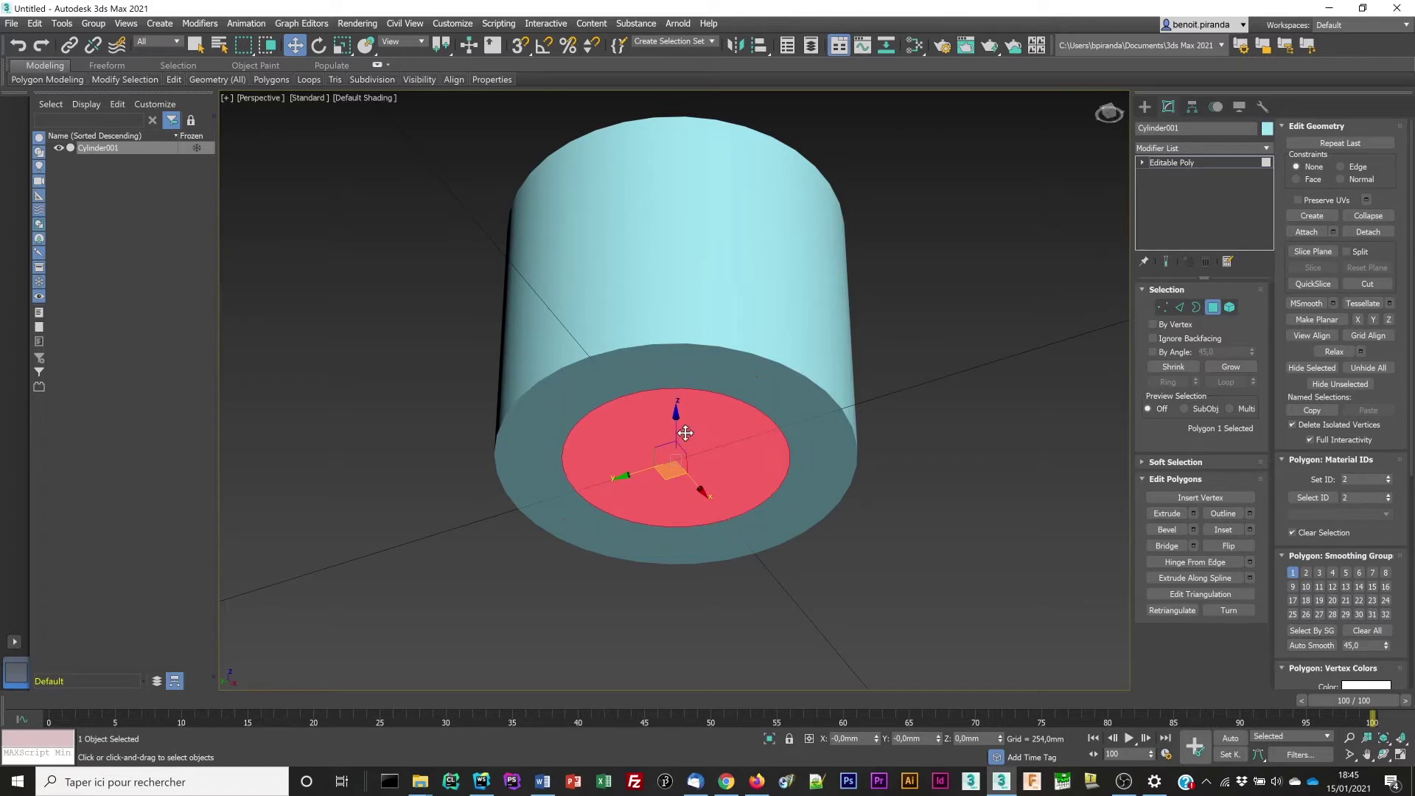
Extrude the inset bottom polygon downward by 1,2 mm to form a neck
left_click(1193, 515)
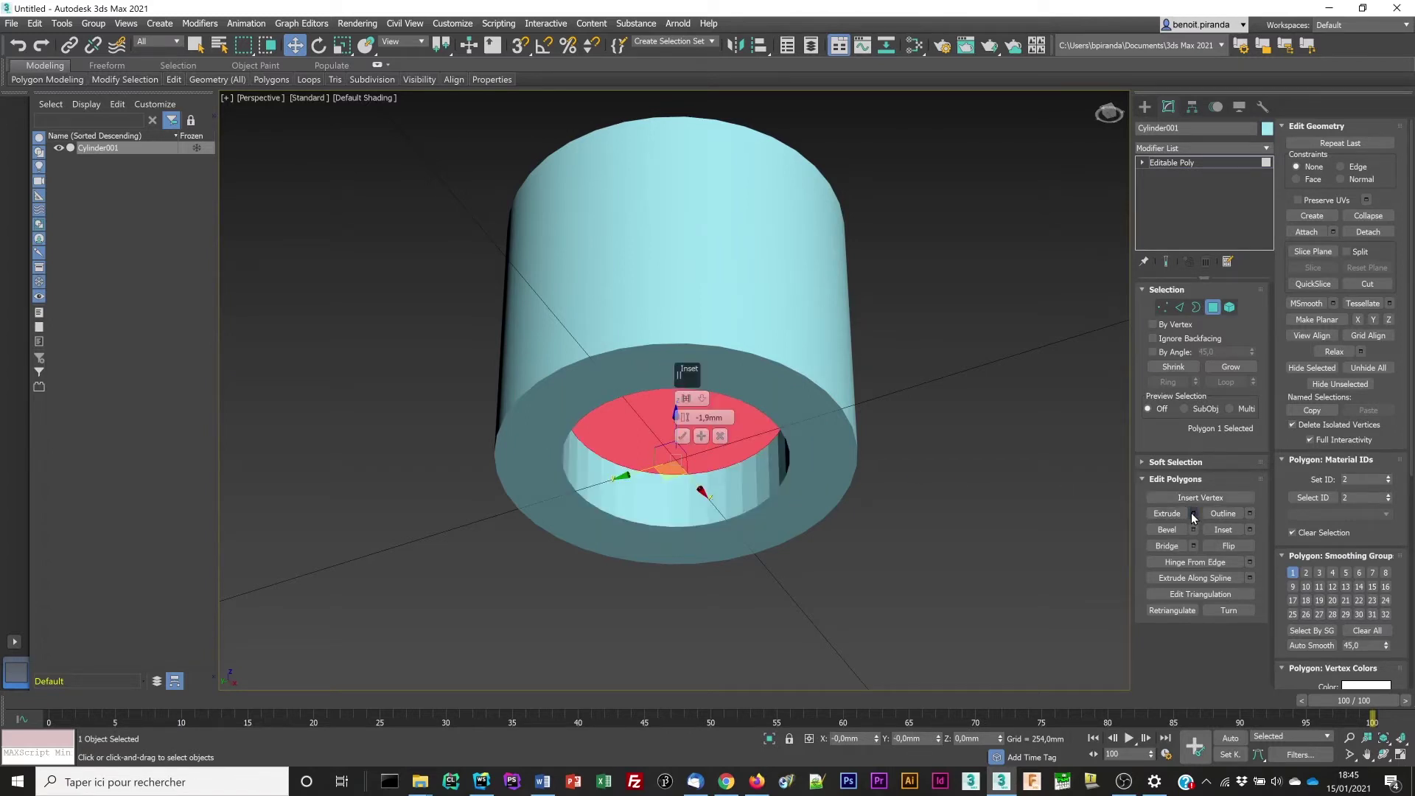
left_click_drag(723, 418, 696, 418)
key("BackSpace")
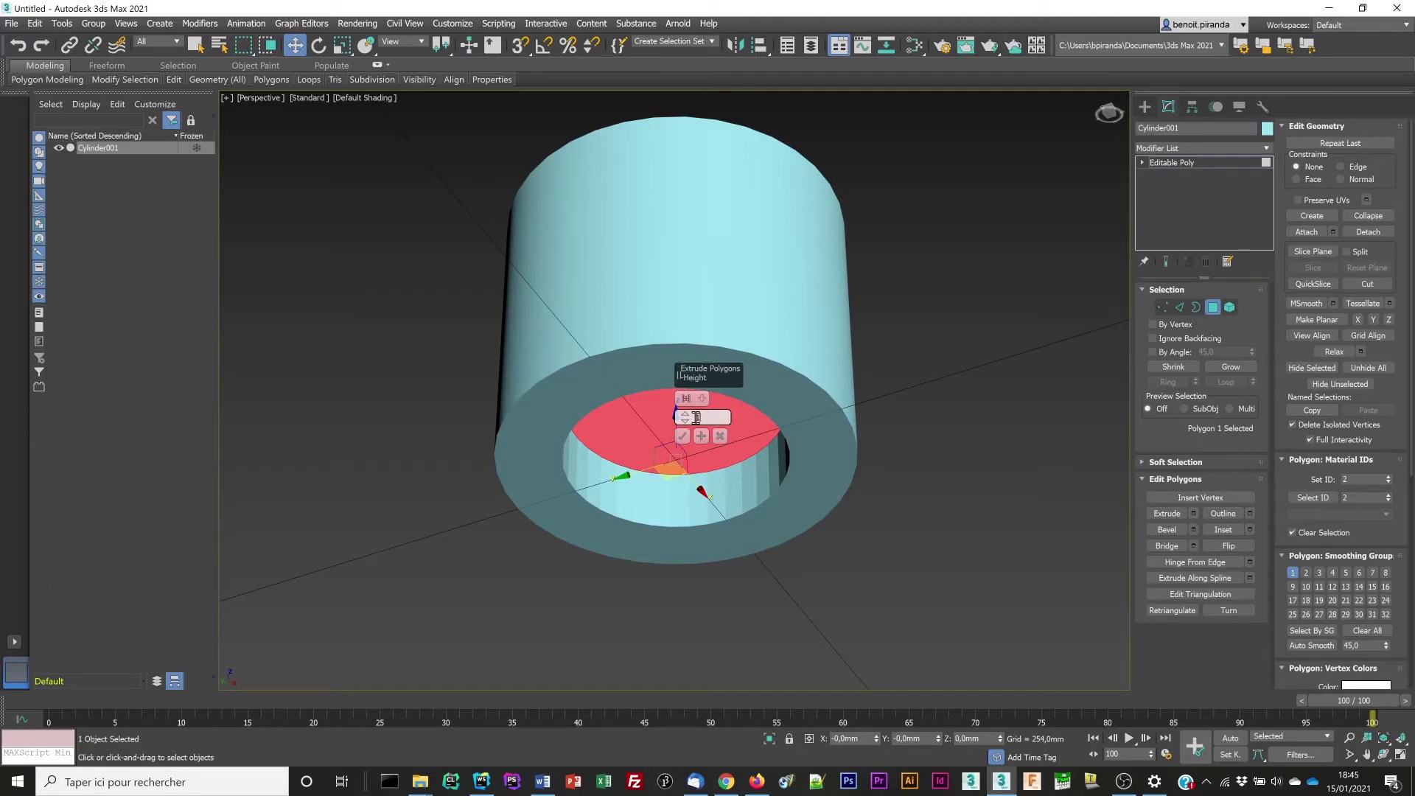
type("-1,2")
left_click(683, 436)
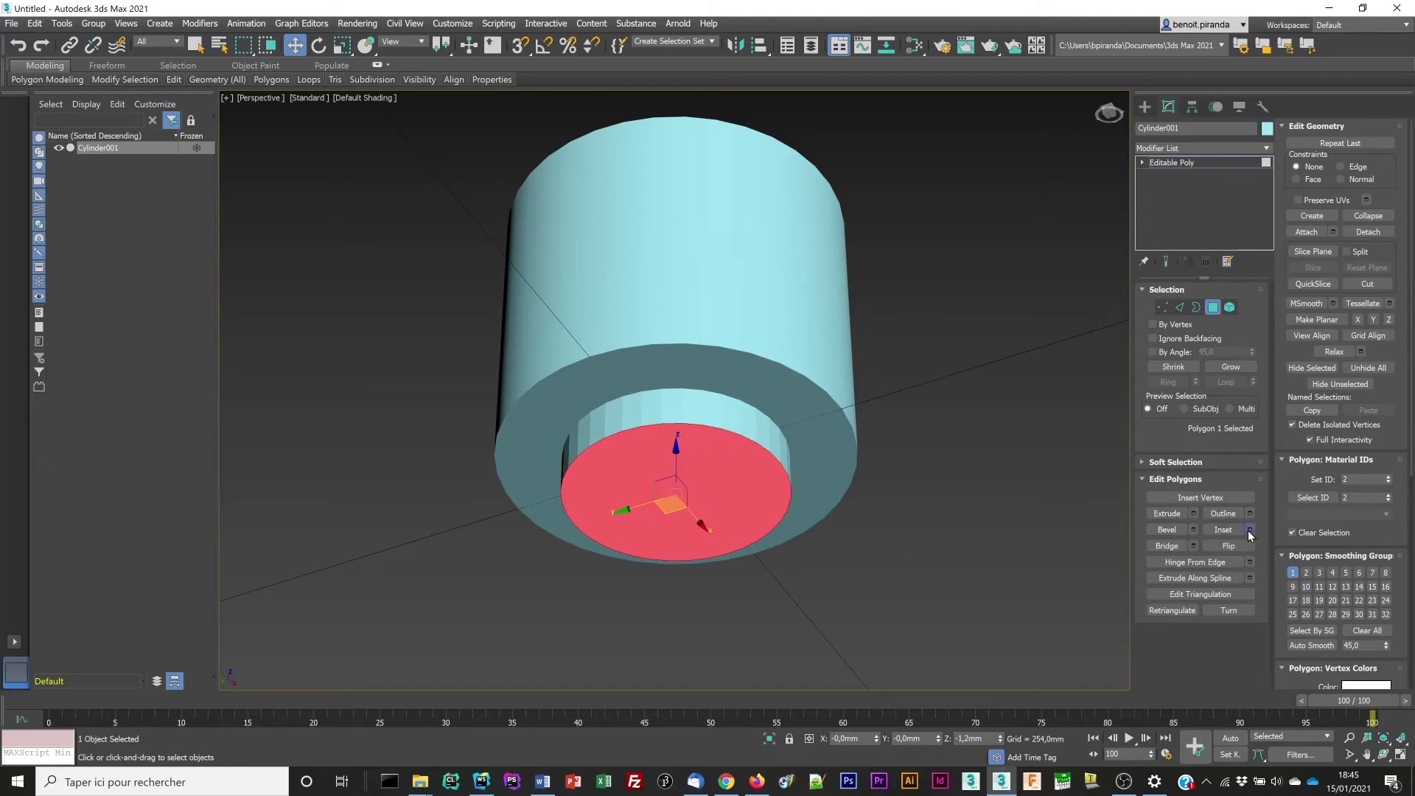
Inset the neck's bottom polygon by 0,8 mm
left_click(1249, 530)
type("0,8")
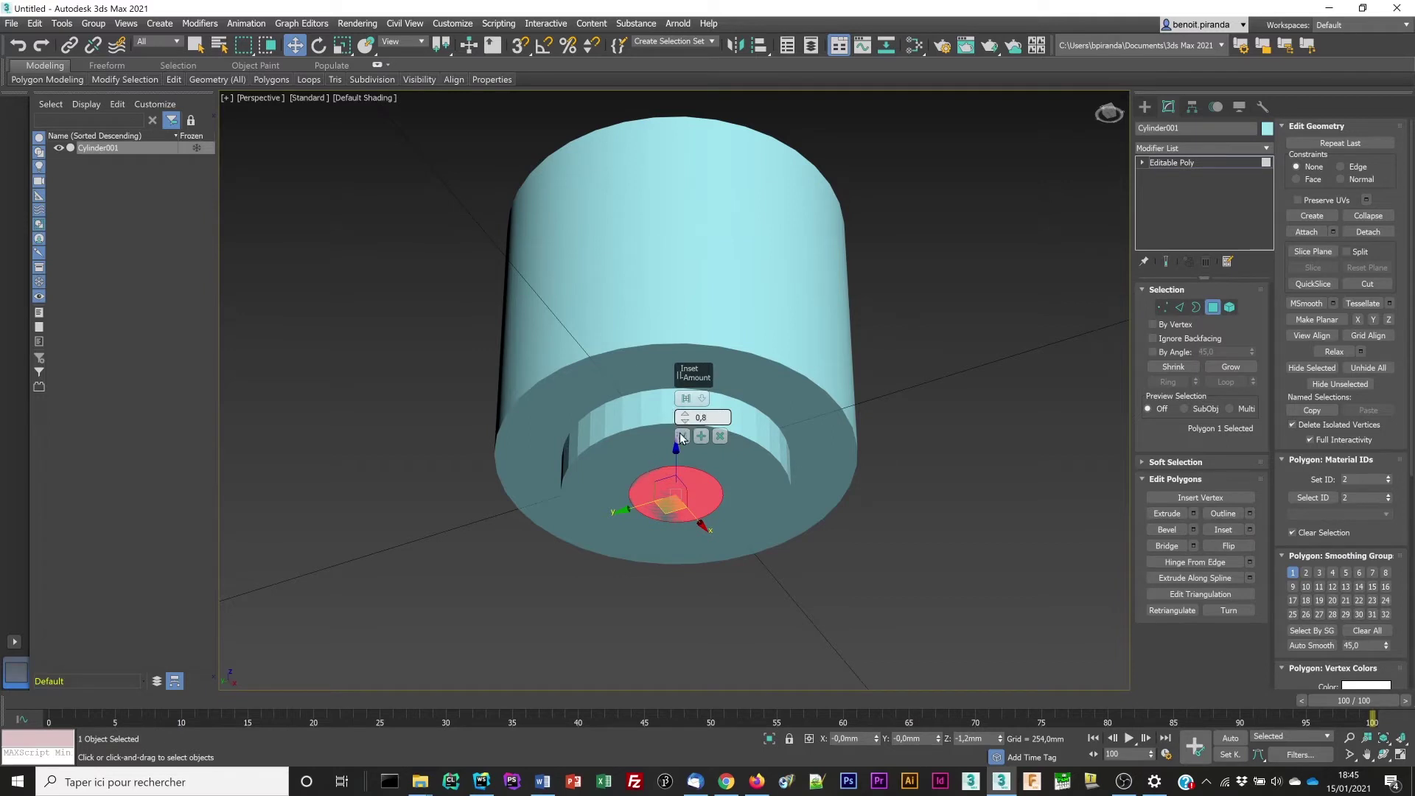
left_click(681, 438)
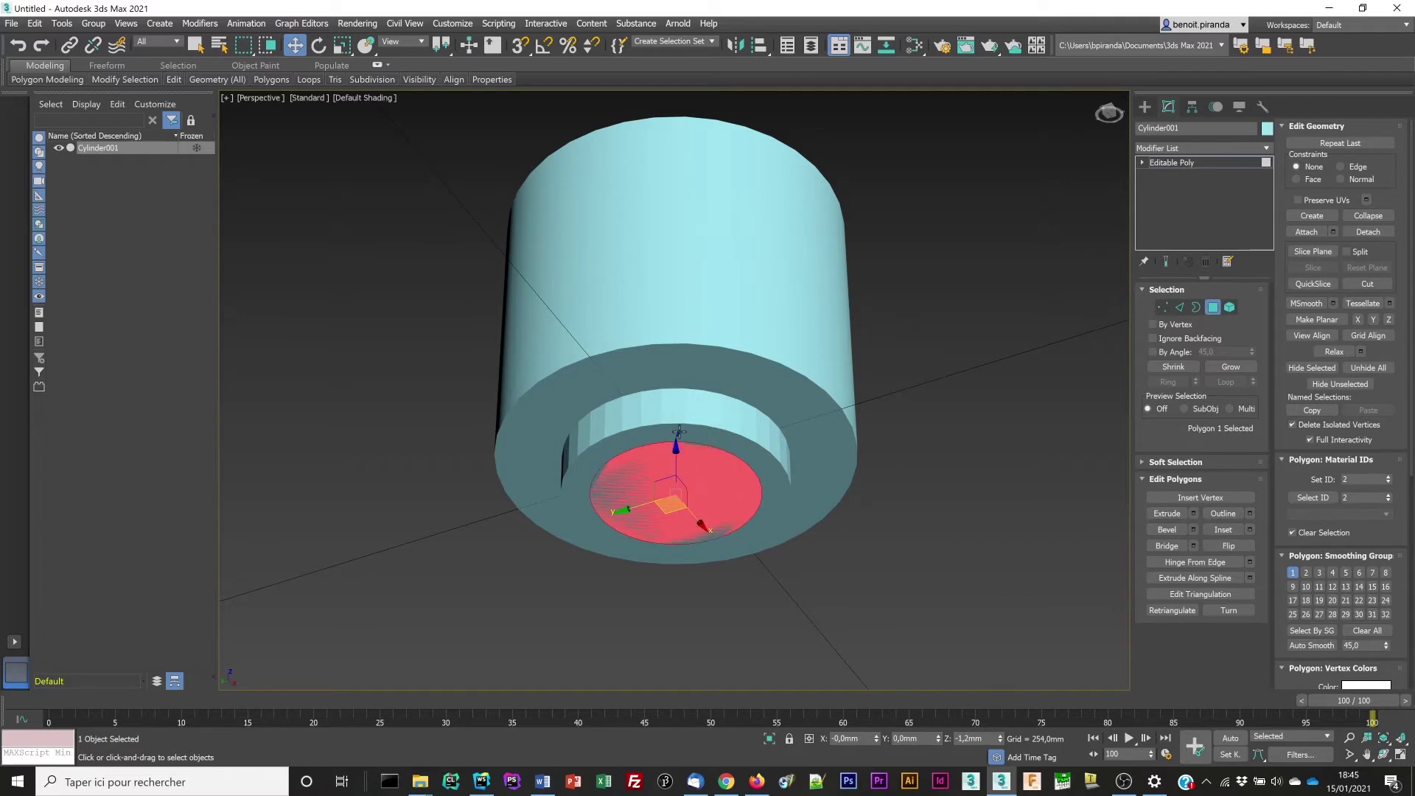
Extrude the neck's inner polygon up into the body to Z 7,4 mm to hollow out the underside
left_click(1194, 513)
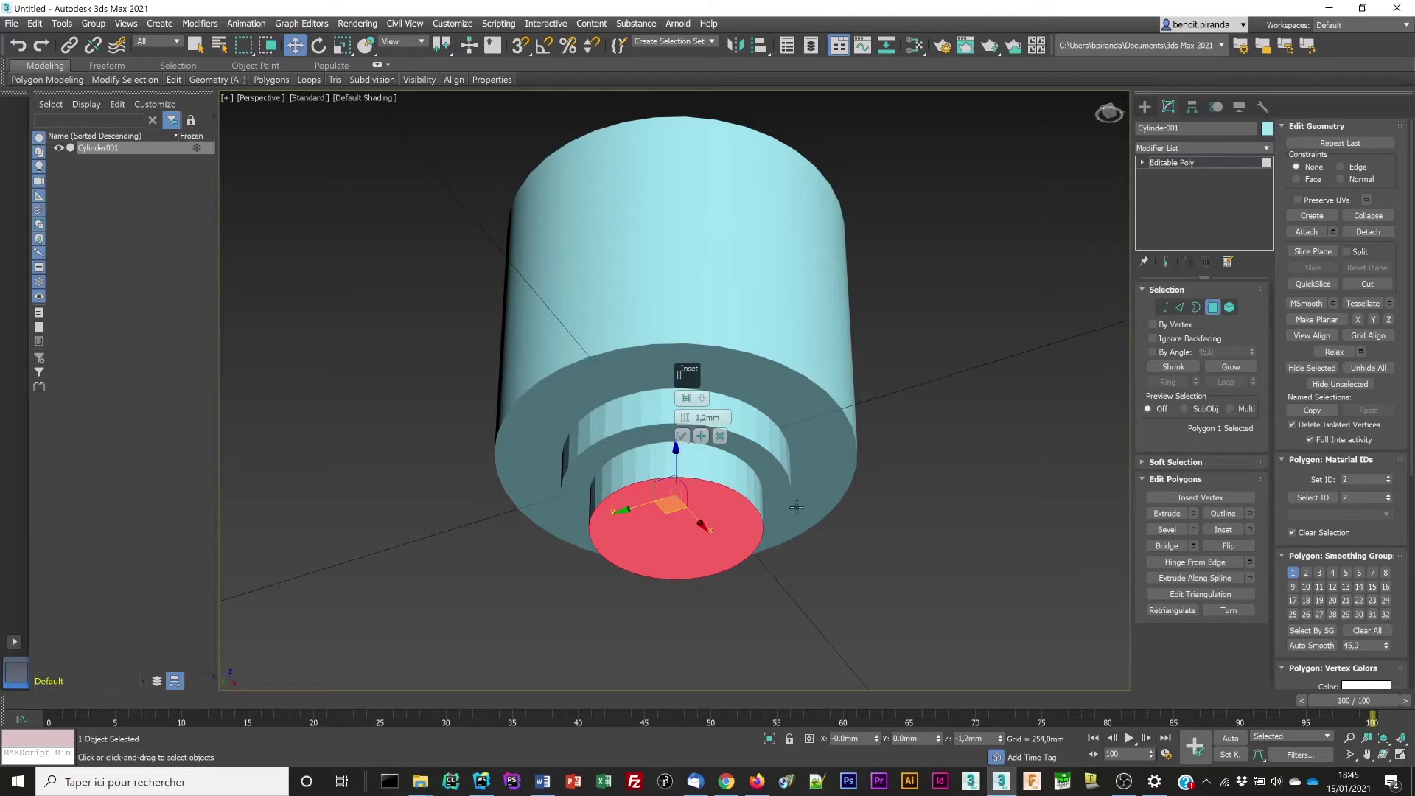
left_click(708, 418)
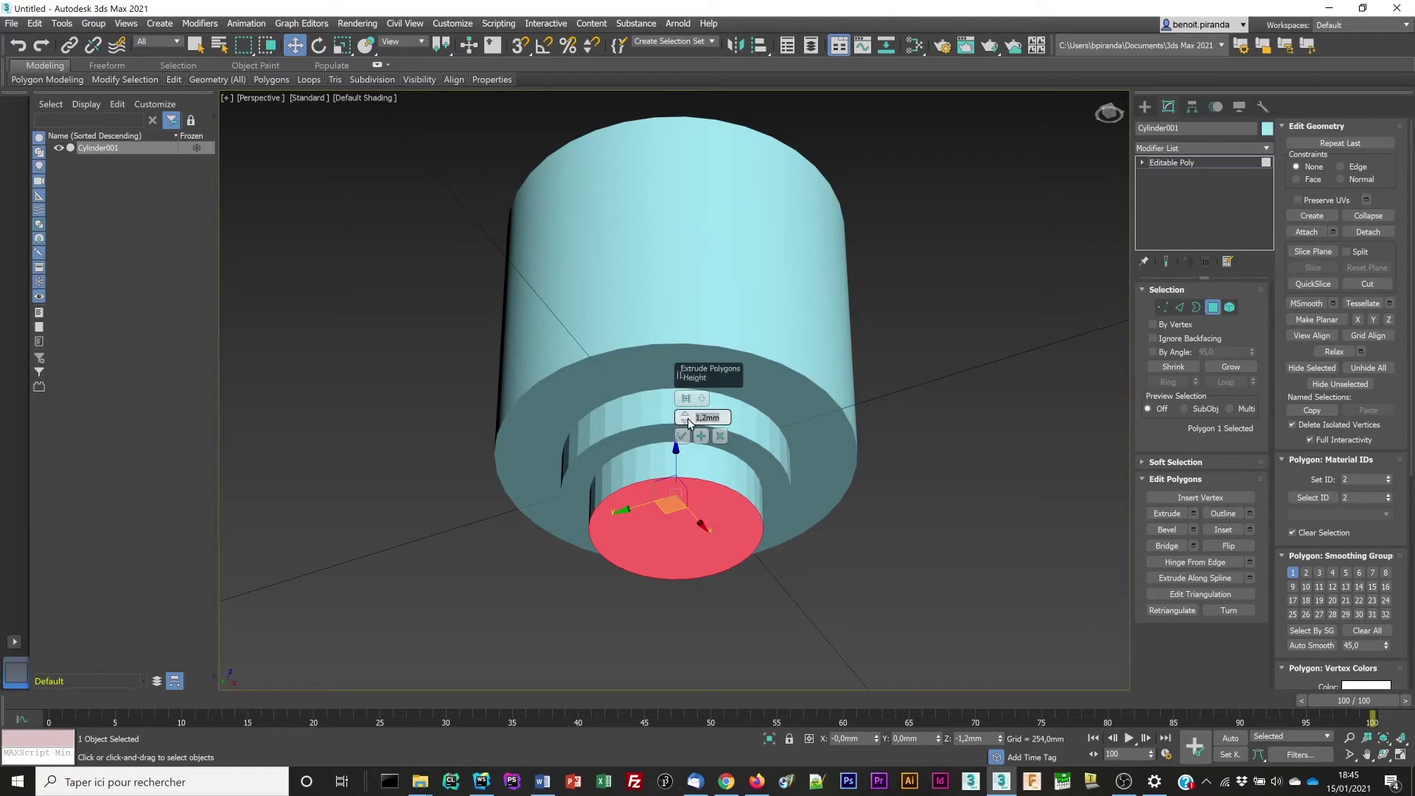
type("-8")
left_click(682, 435)
mouse_move(699, 483)
middle_mouse_down("alt")
mouse_move(707, 312)
mouse_move(706, 527)
middle_mouse_up("alt")
key("F3")
key("F3")
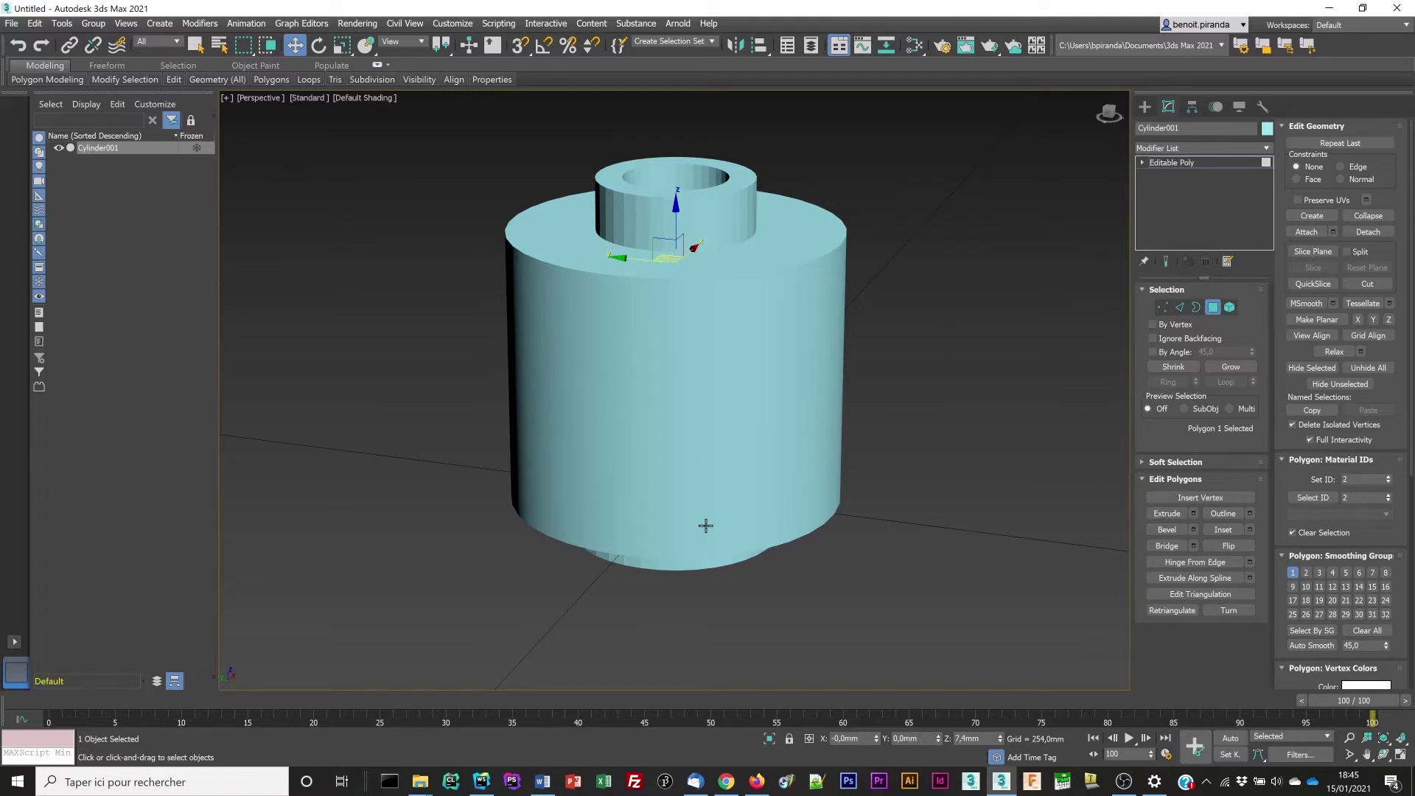
key("alt+w")
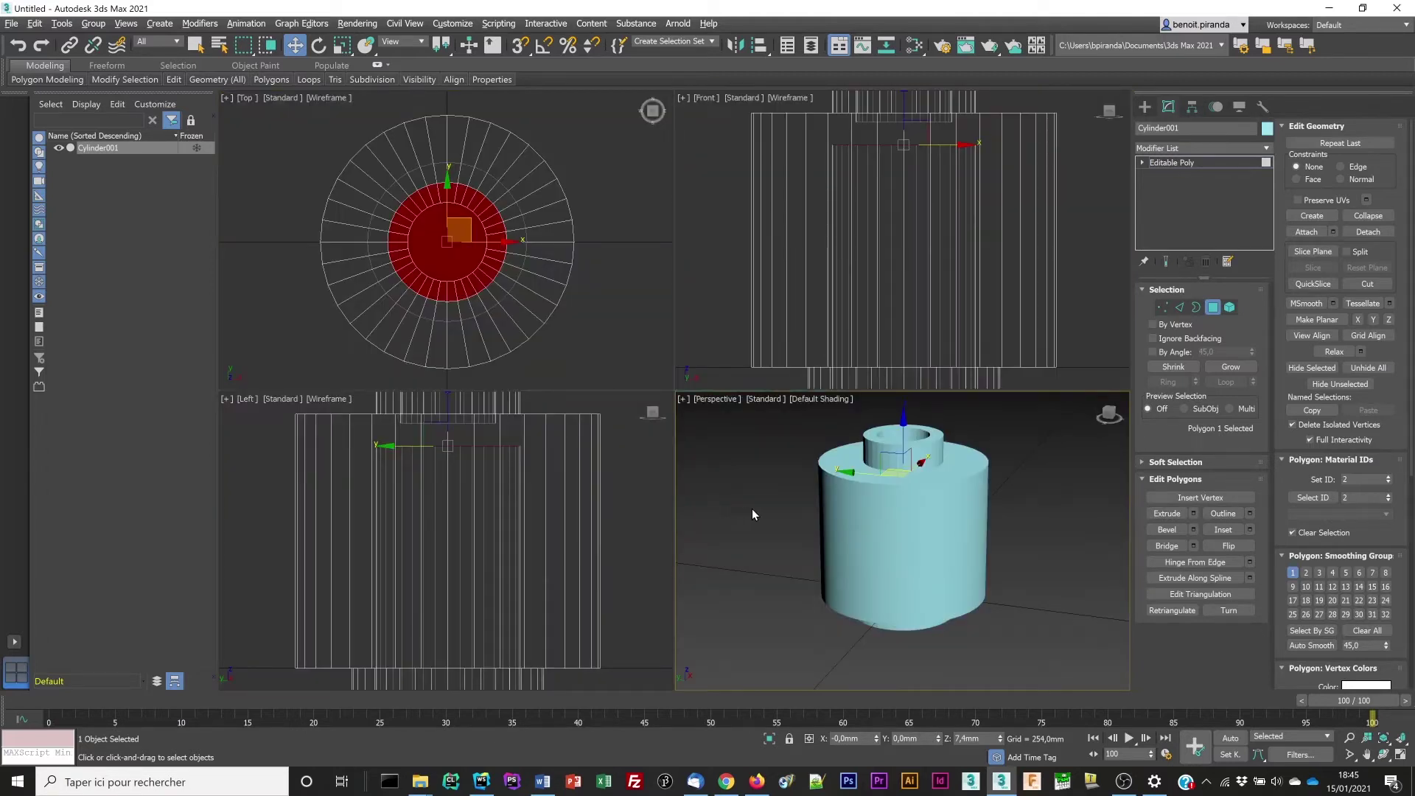
middle_click_drag(752, 512, 752, 521)
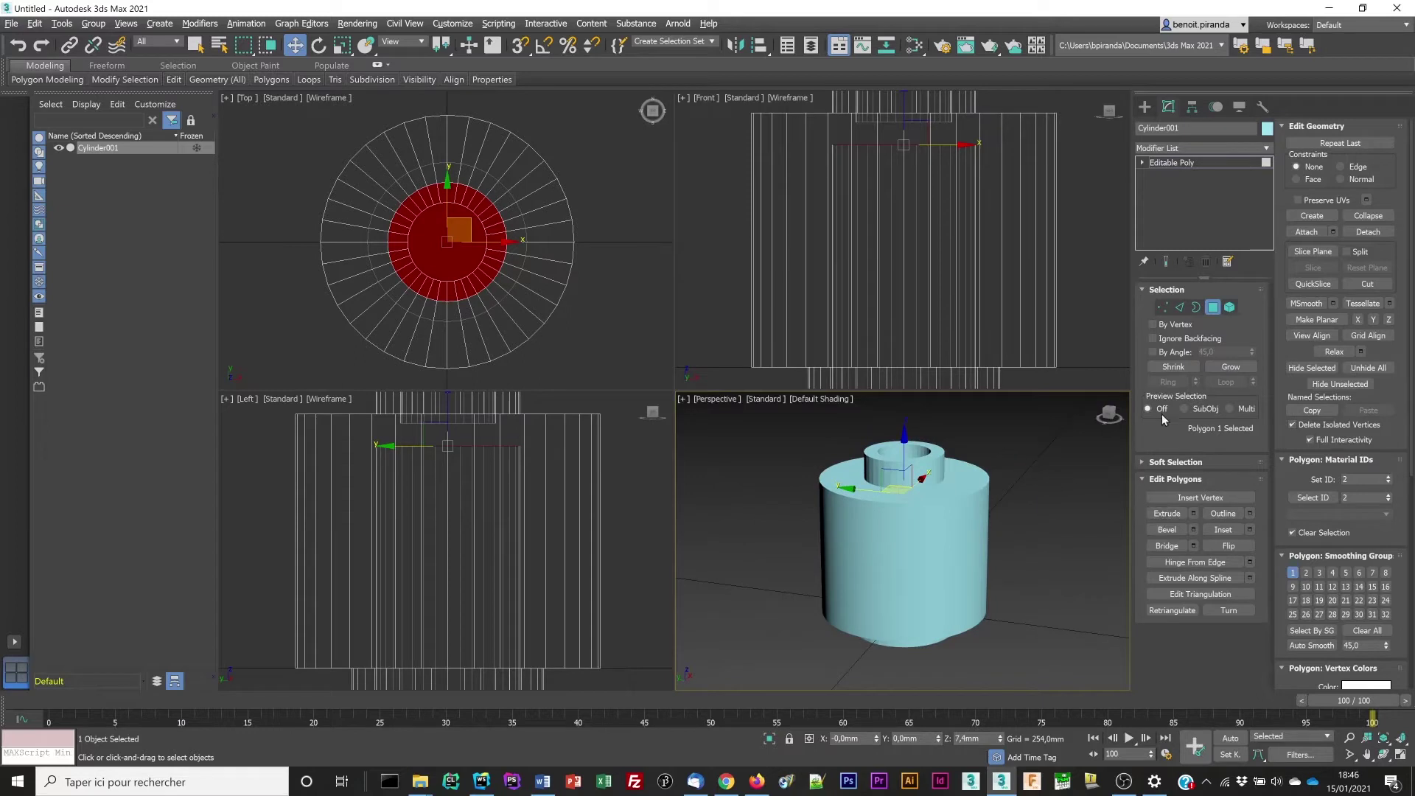
Display edged faces and chamfer the body's outer top and bottom edge loops by 1,55 mm with 4 segments
left_click(1179, 307)
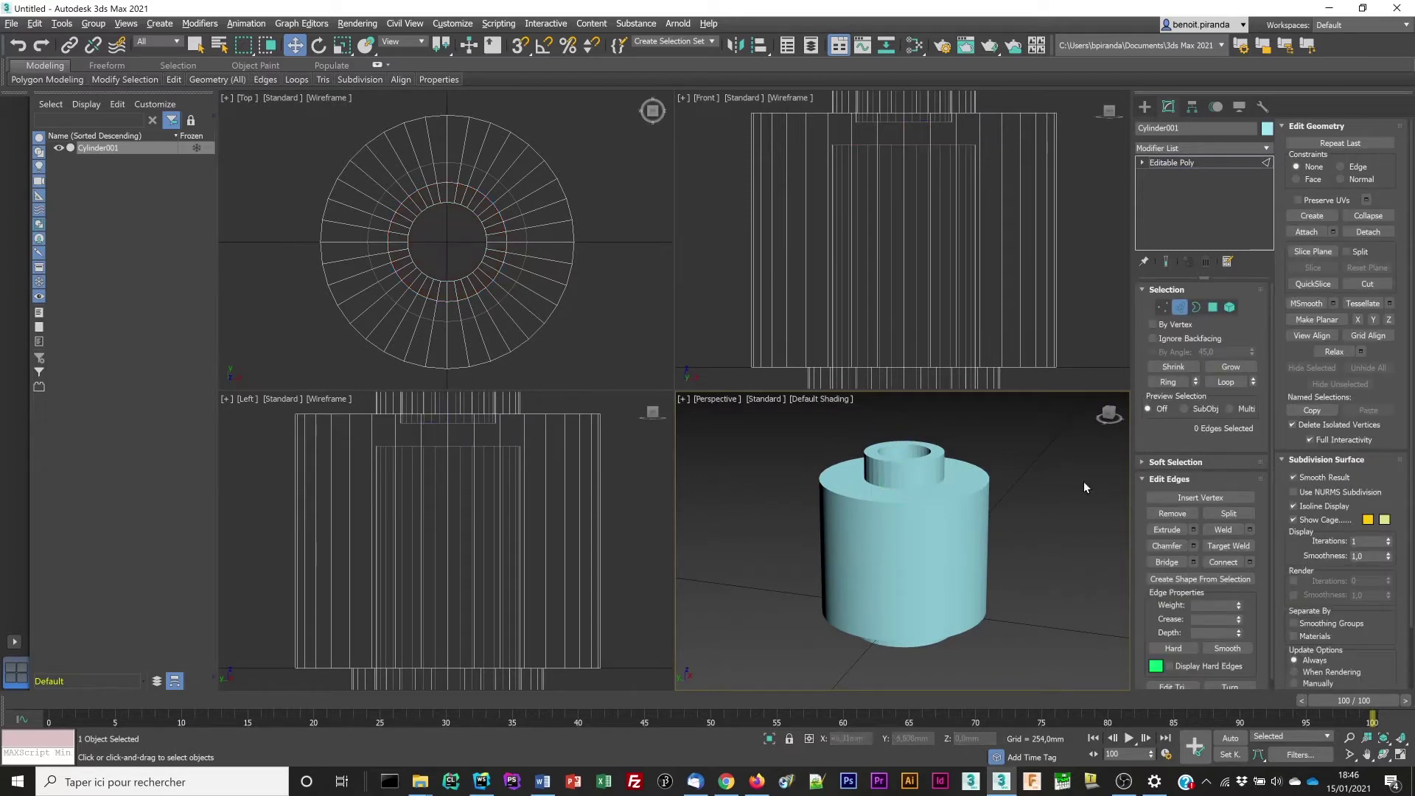
key("F4")
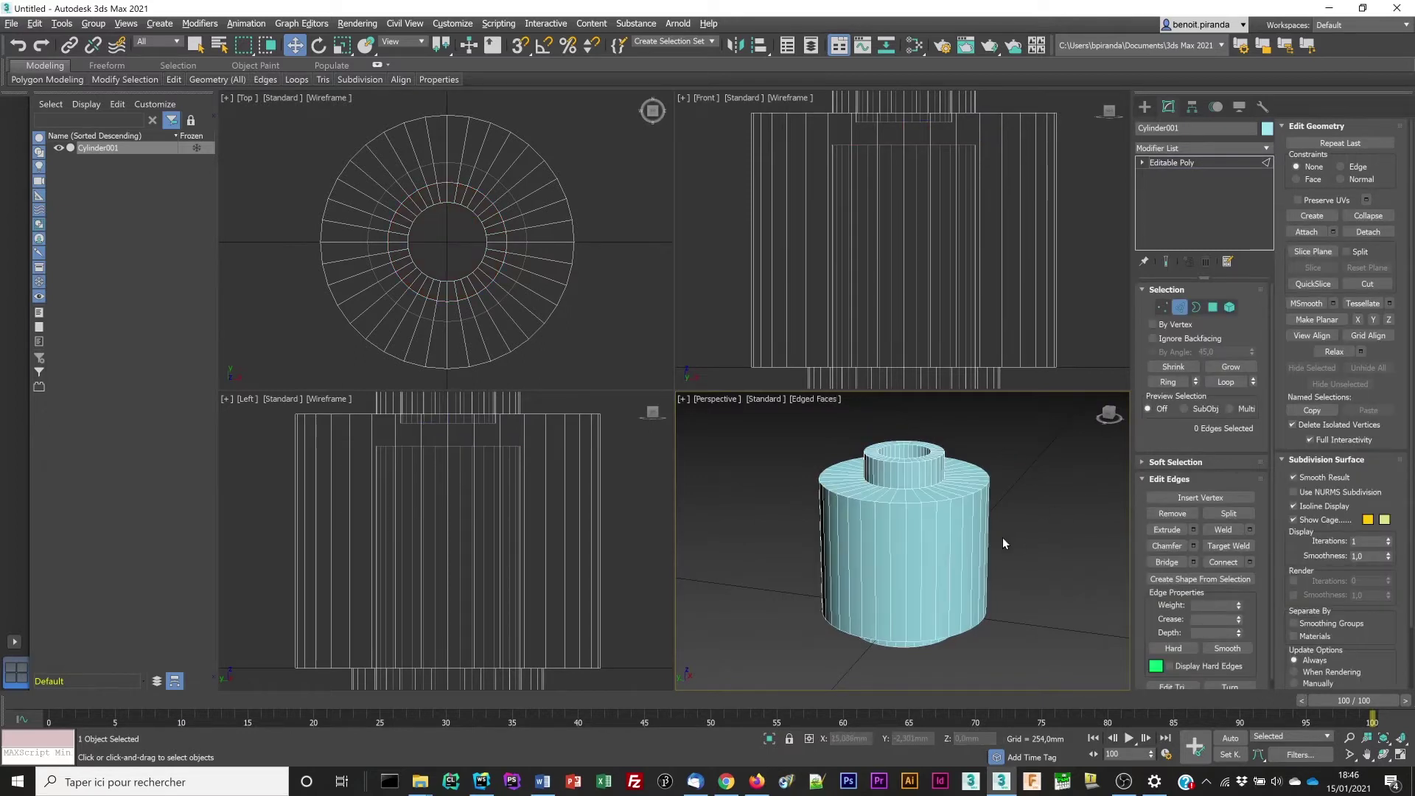
left_click(942, 500)
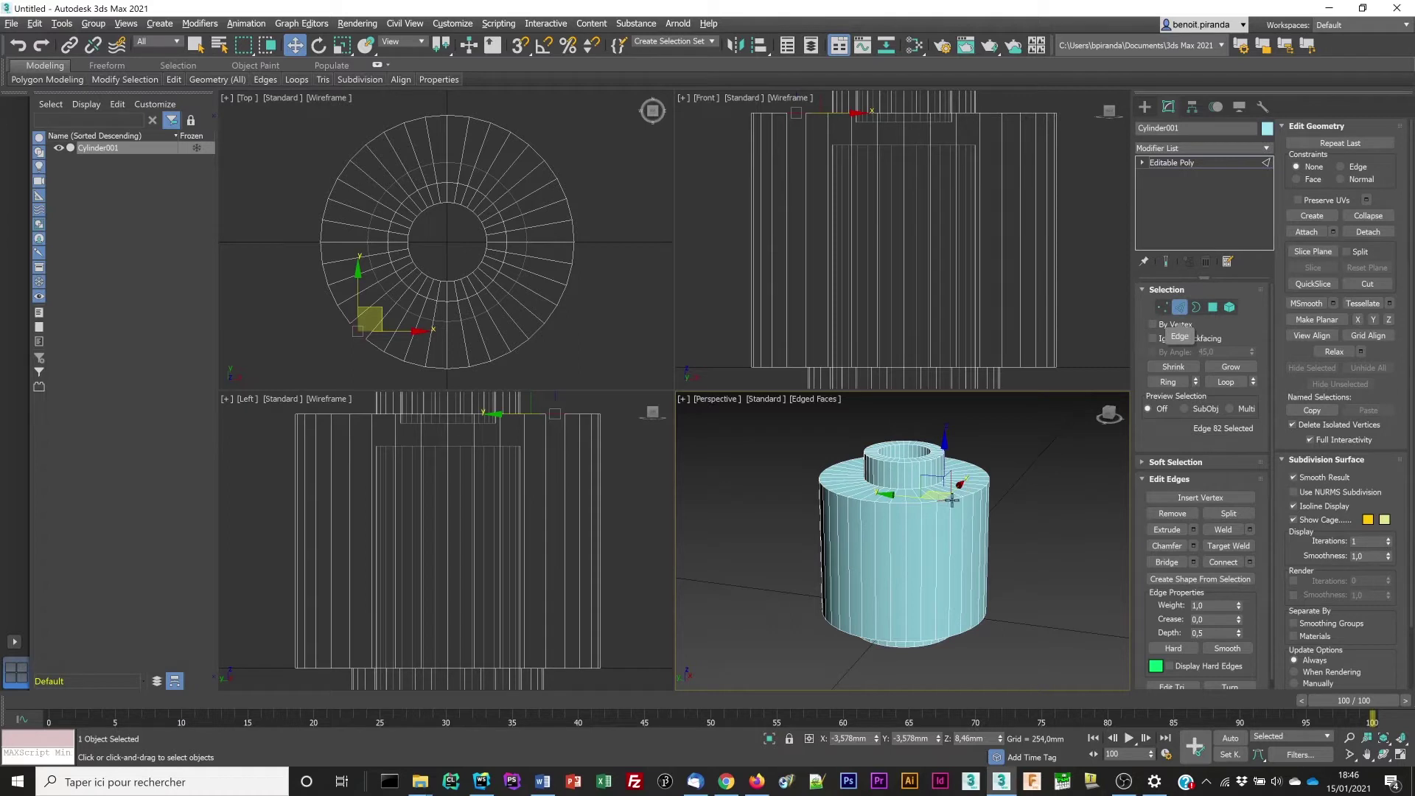
left_click(944, 638)
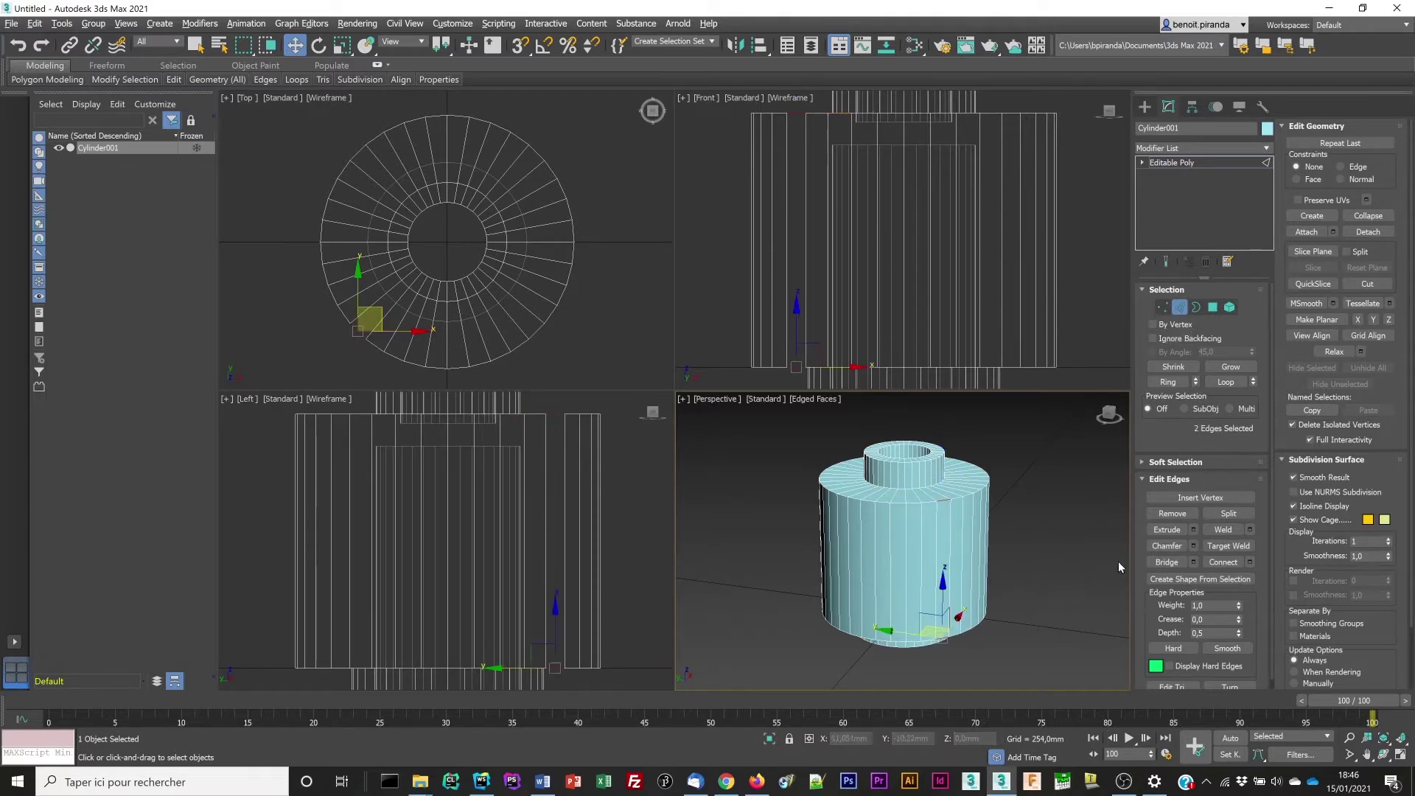
left_click(1225, 382)
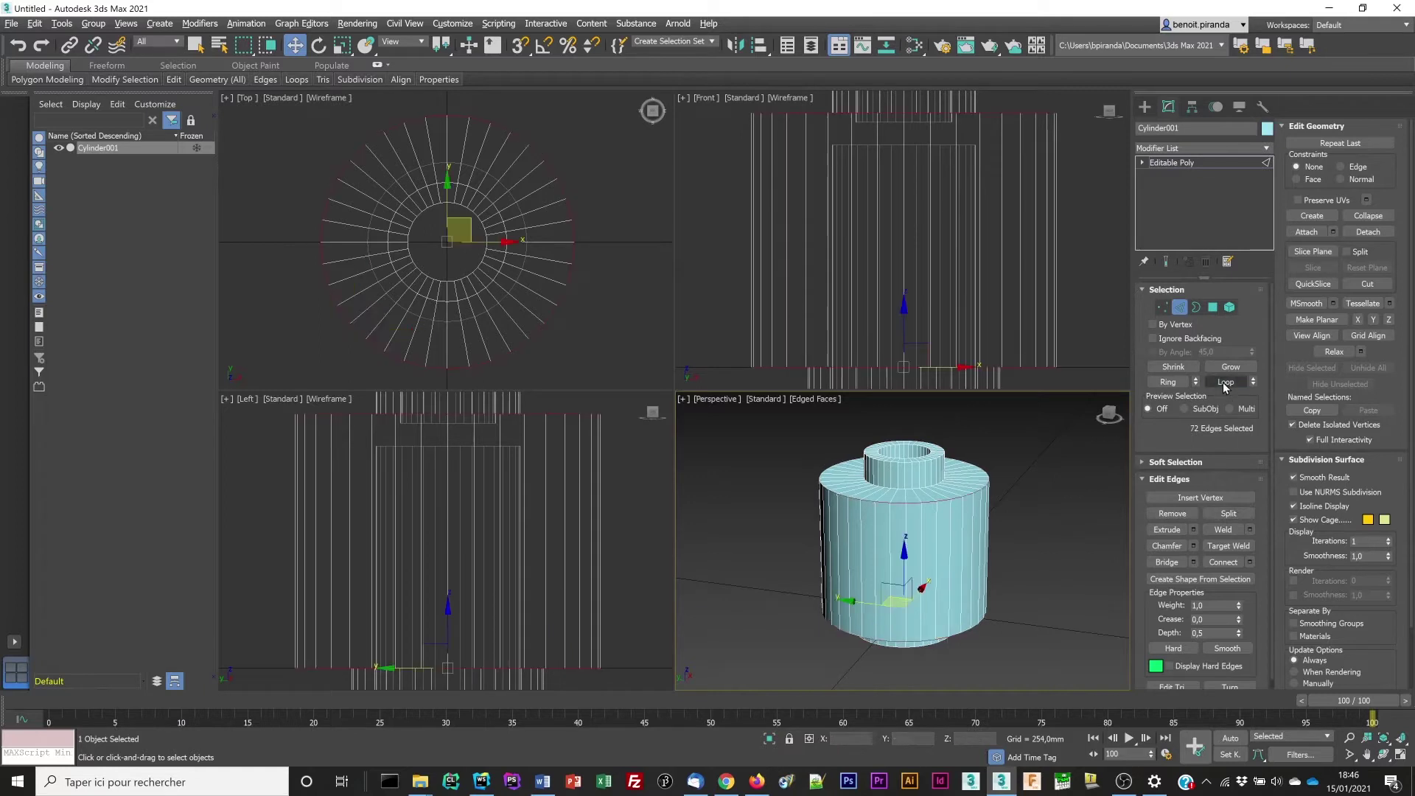
key("F3")
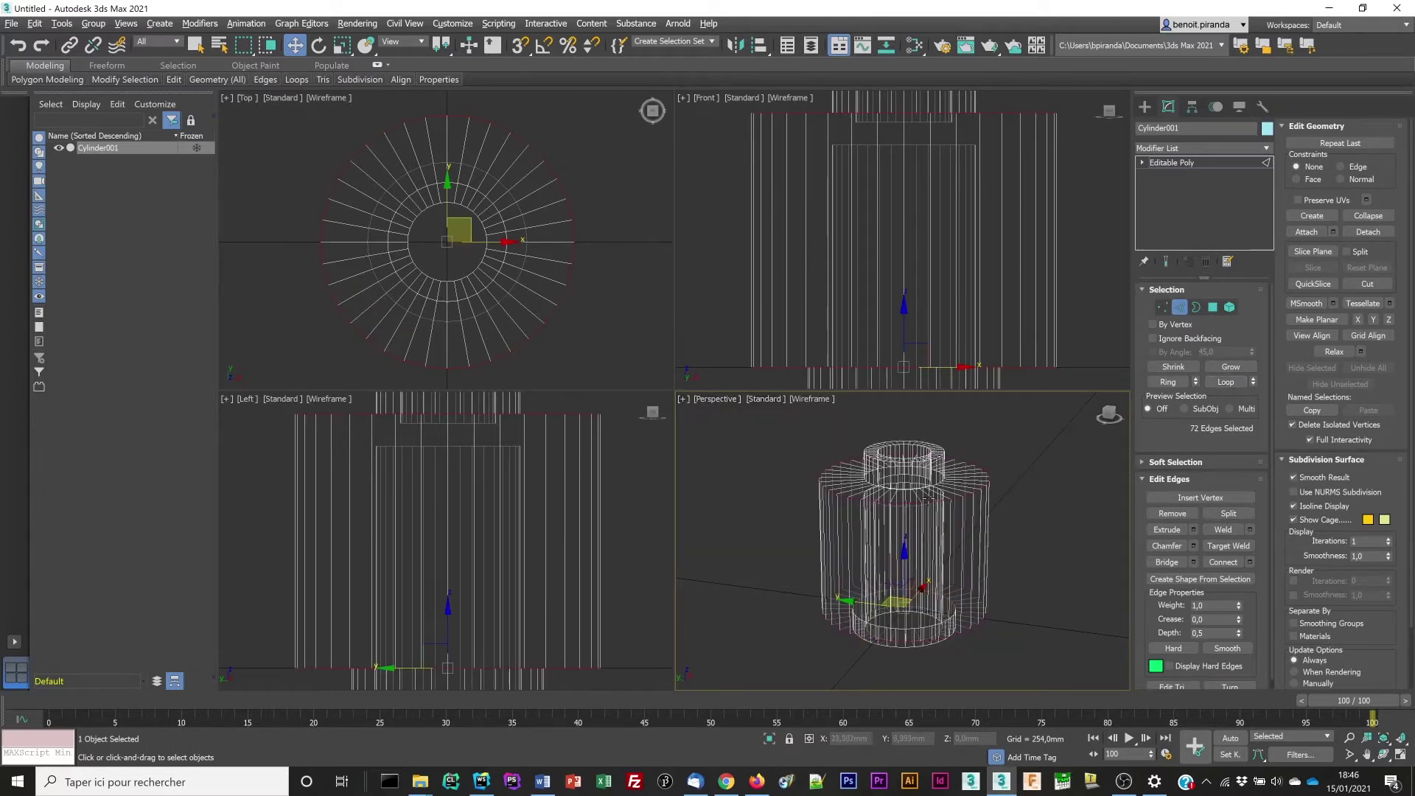
key("F3")
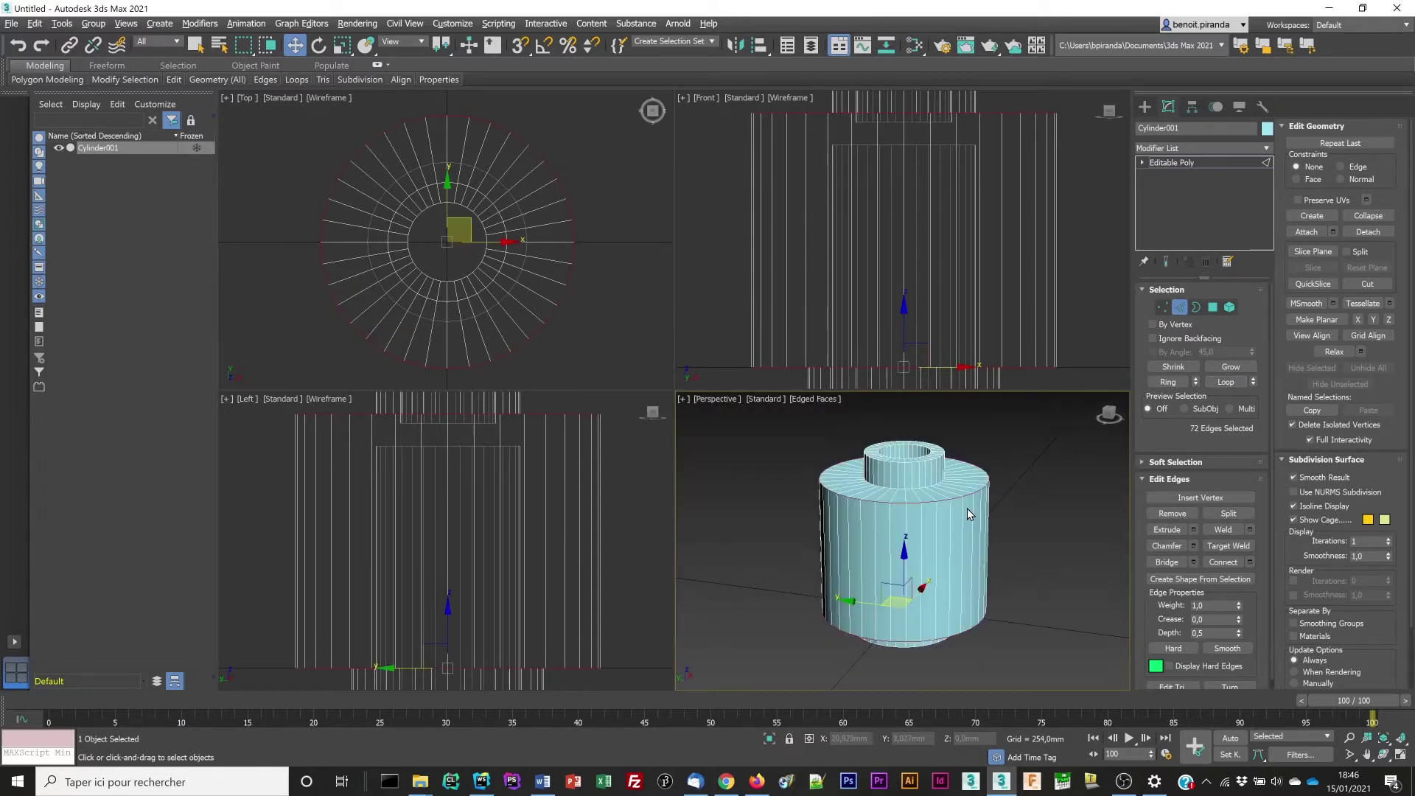
left_click(1194, 546)
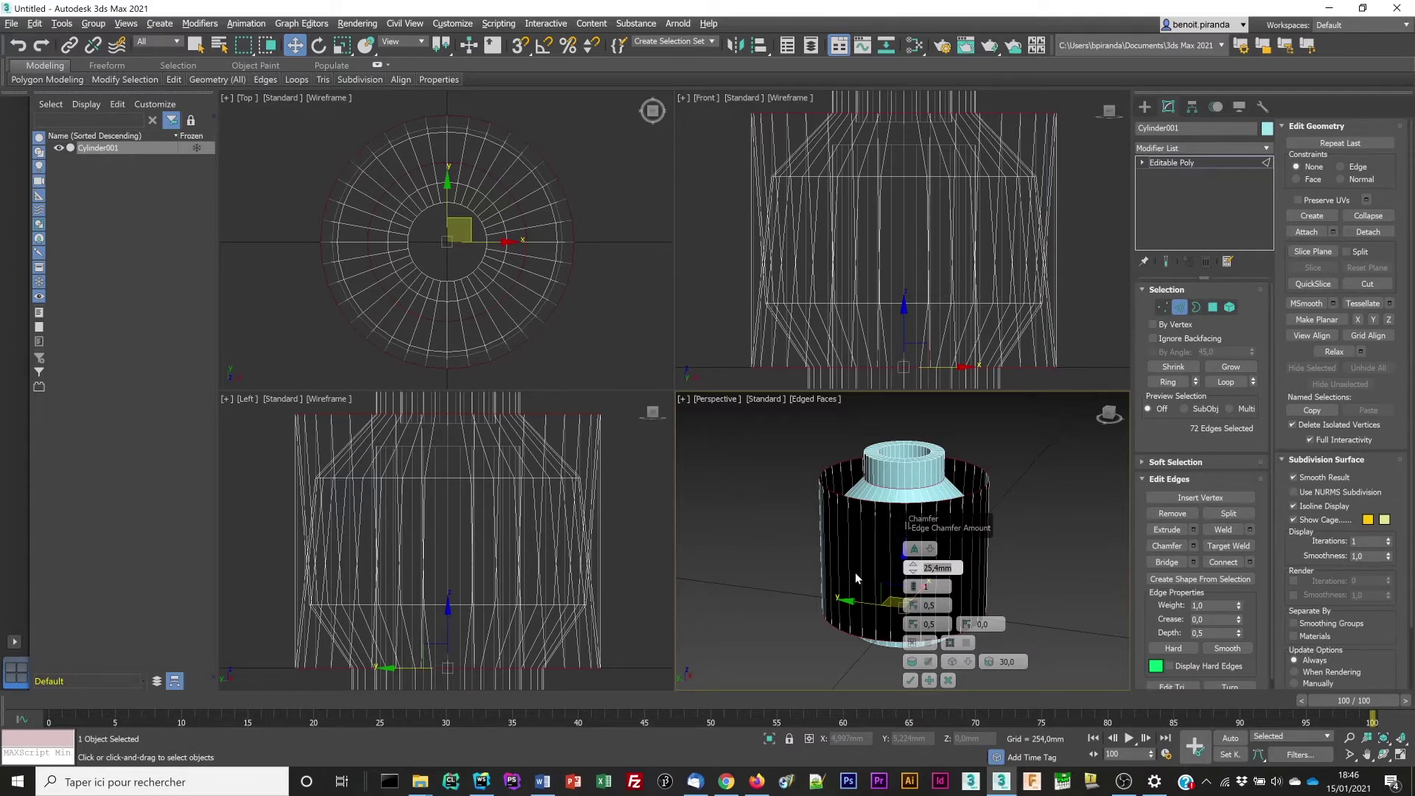
type("1,55")
key("Tab")
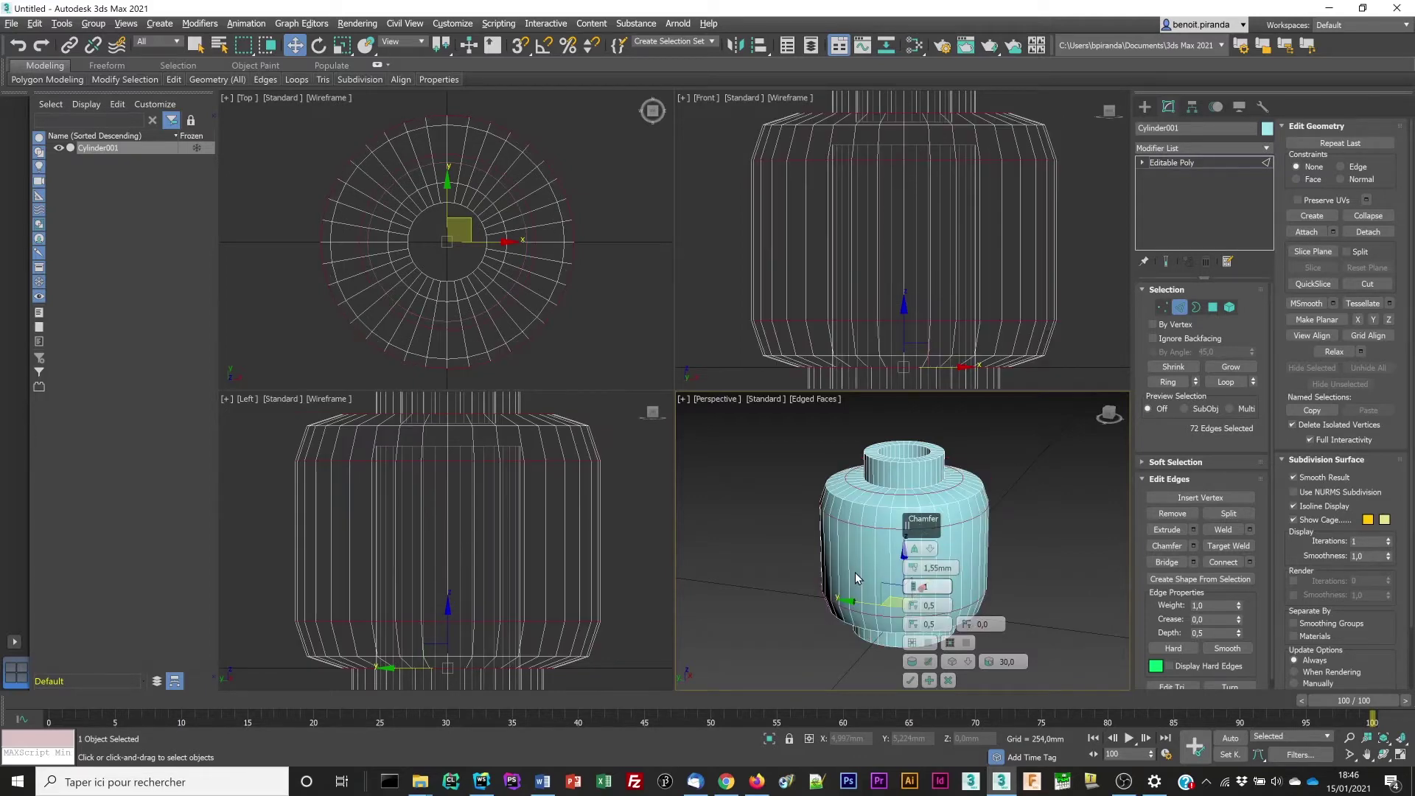
type("5")
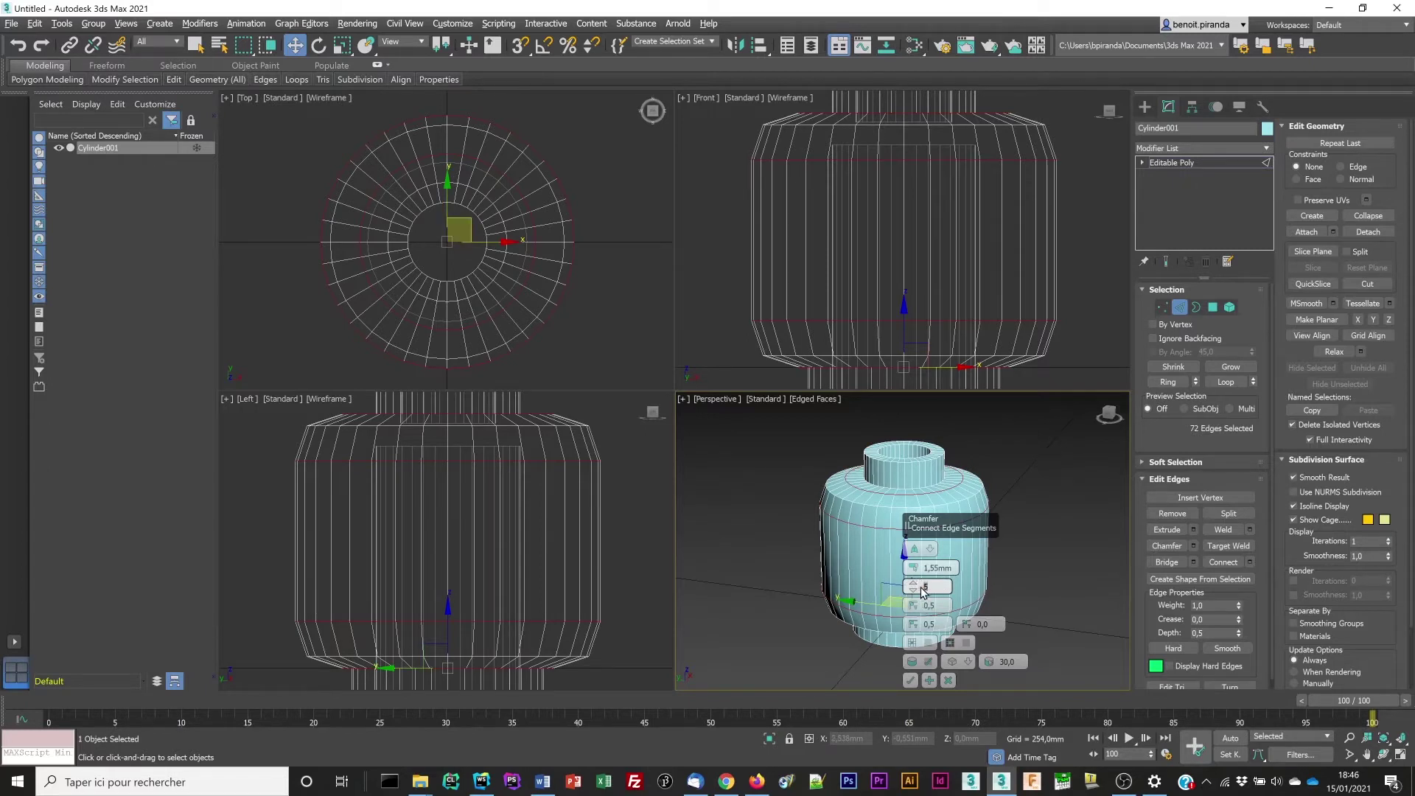
type("4")
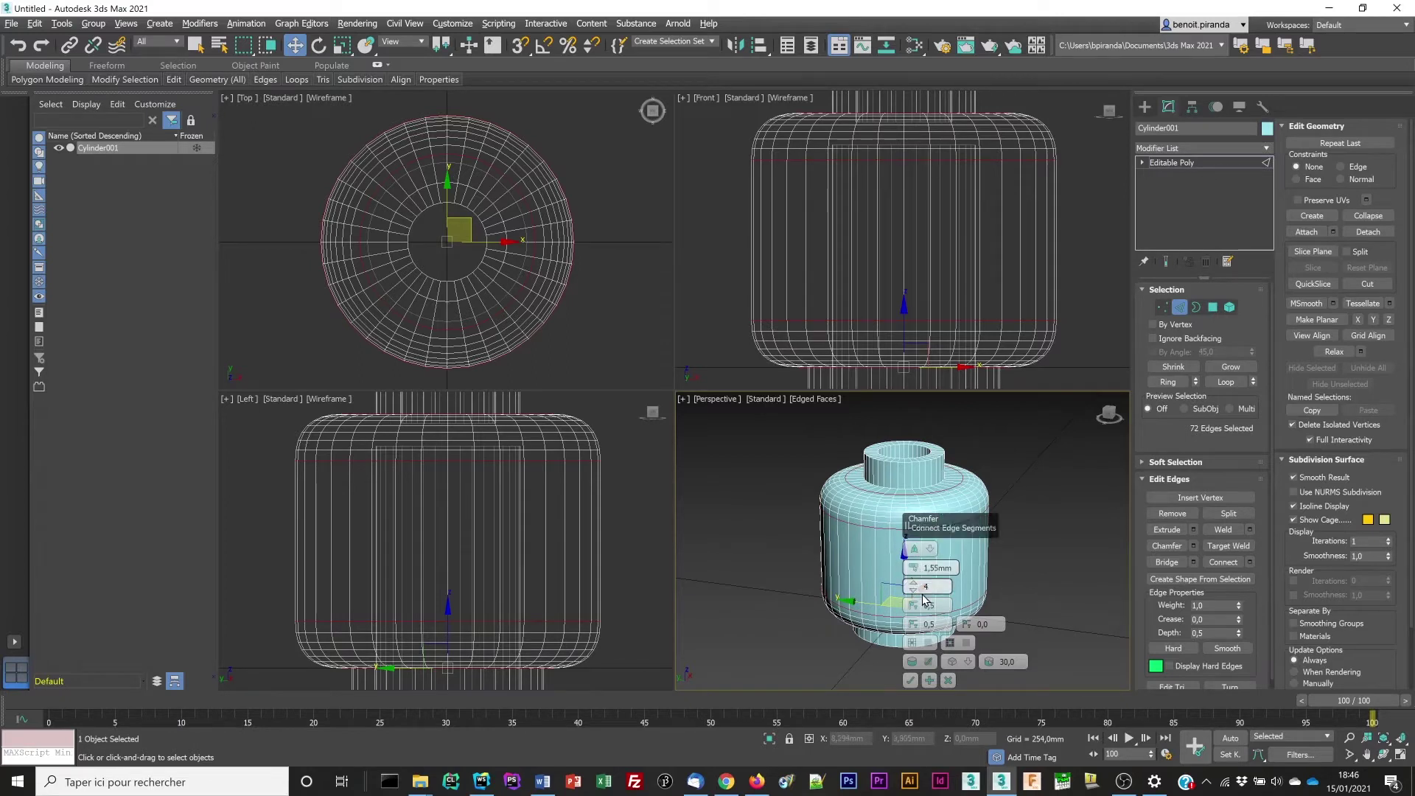
left_click(911, 681)
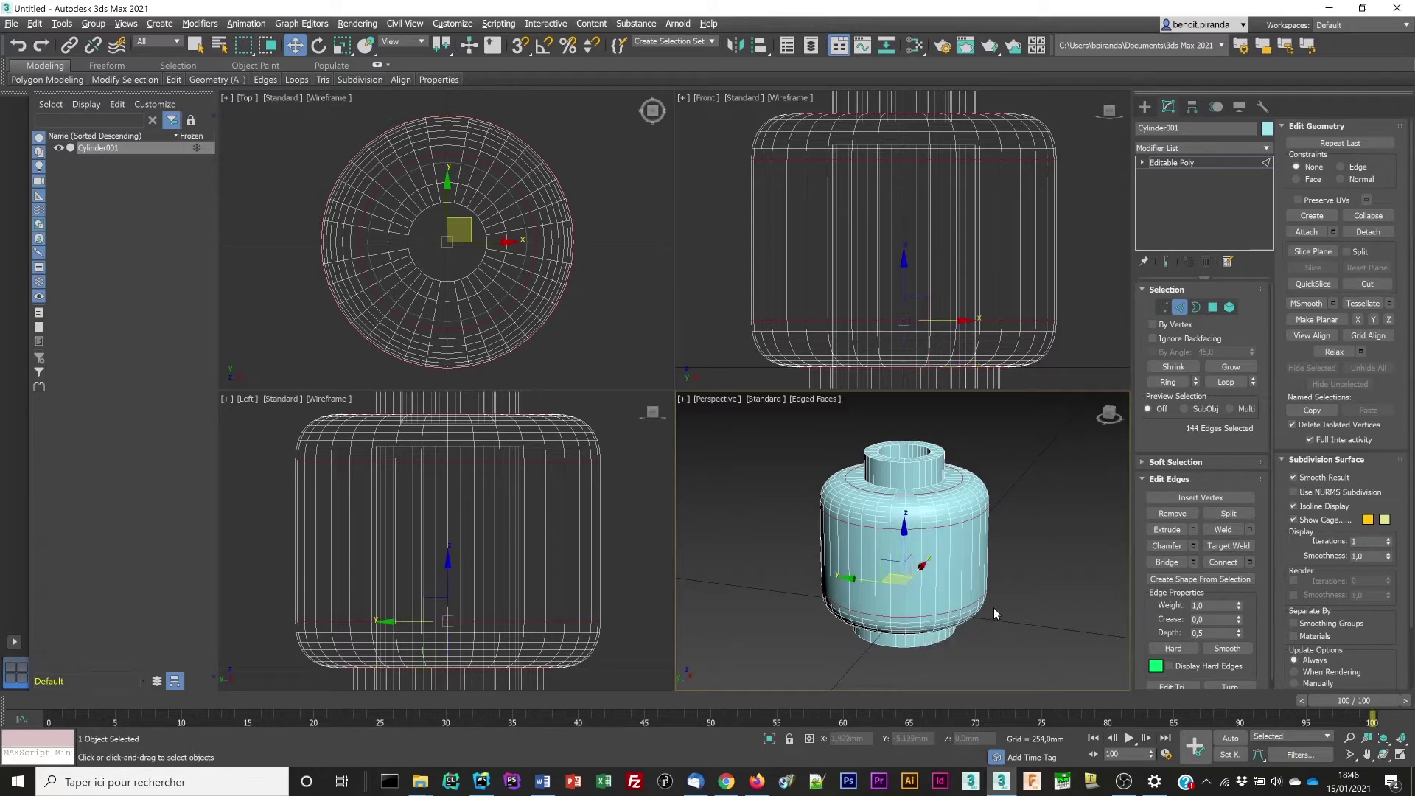
Assign material ID 1 to all polygons of the head and clear the selection
mouse_move(1018, 594)
middle_mouse_down("alt")
mouse_move(993, 555)
mouse_move(1018, 596)
middle_mouse_up("alt")
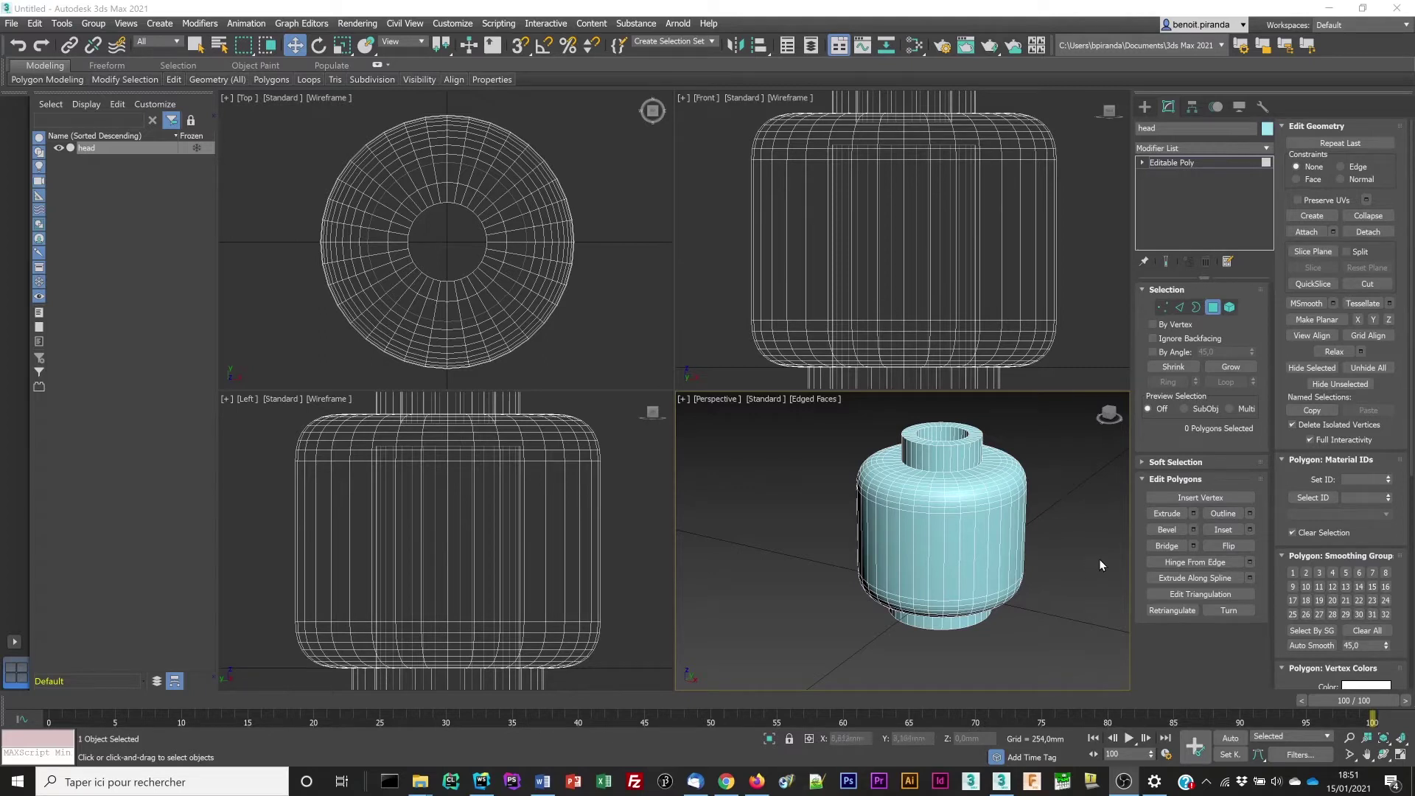
left_click(1211, 315)
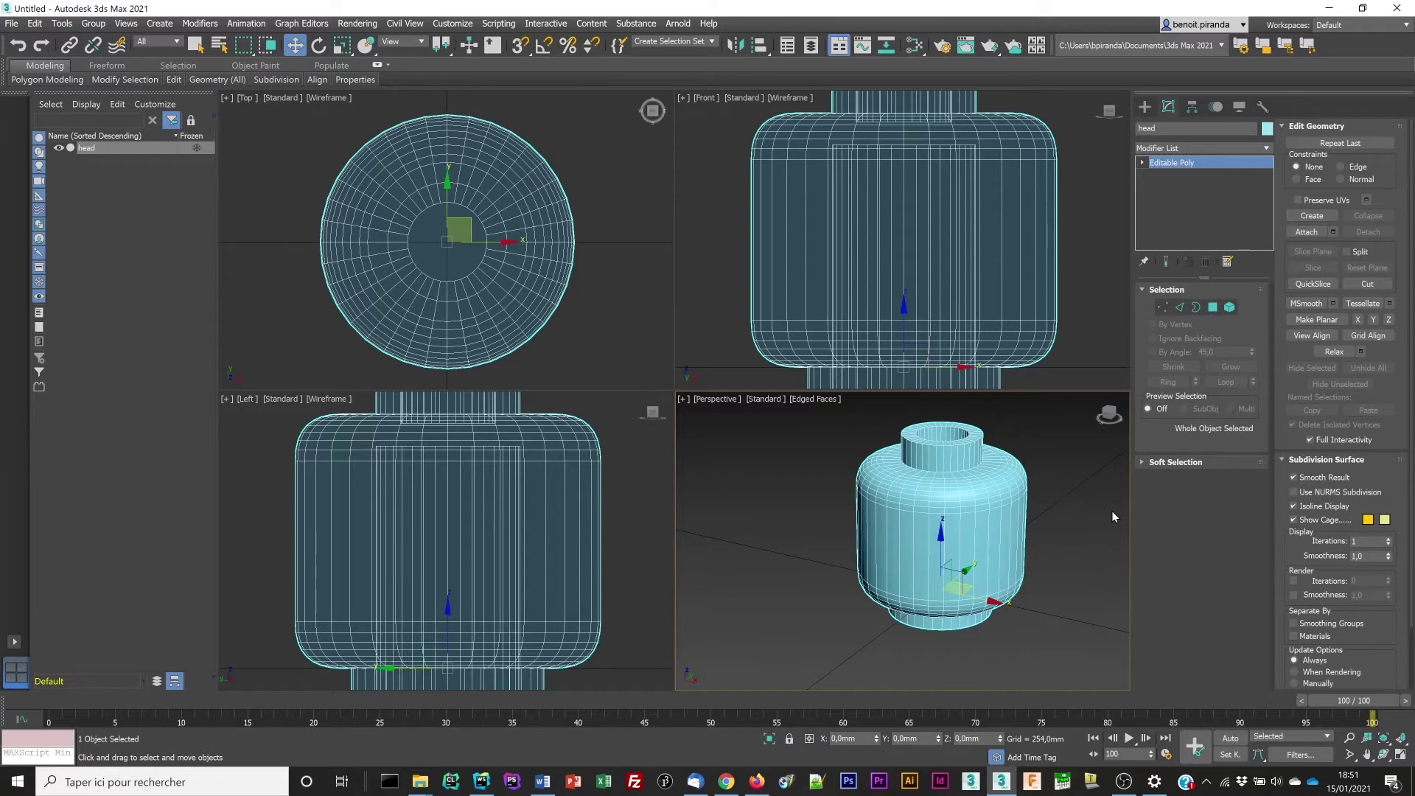
left_click(1212, 308)
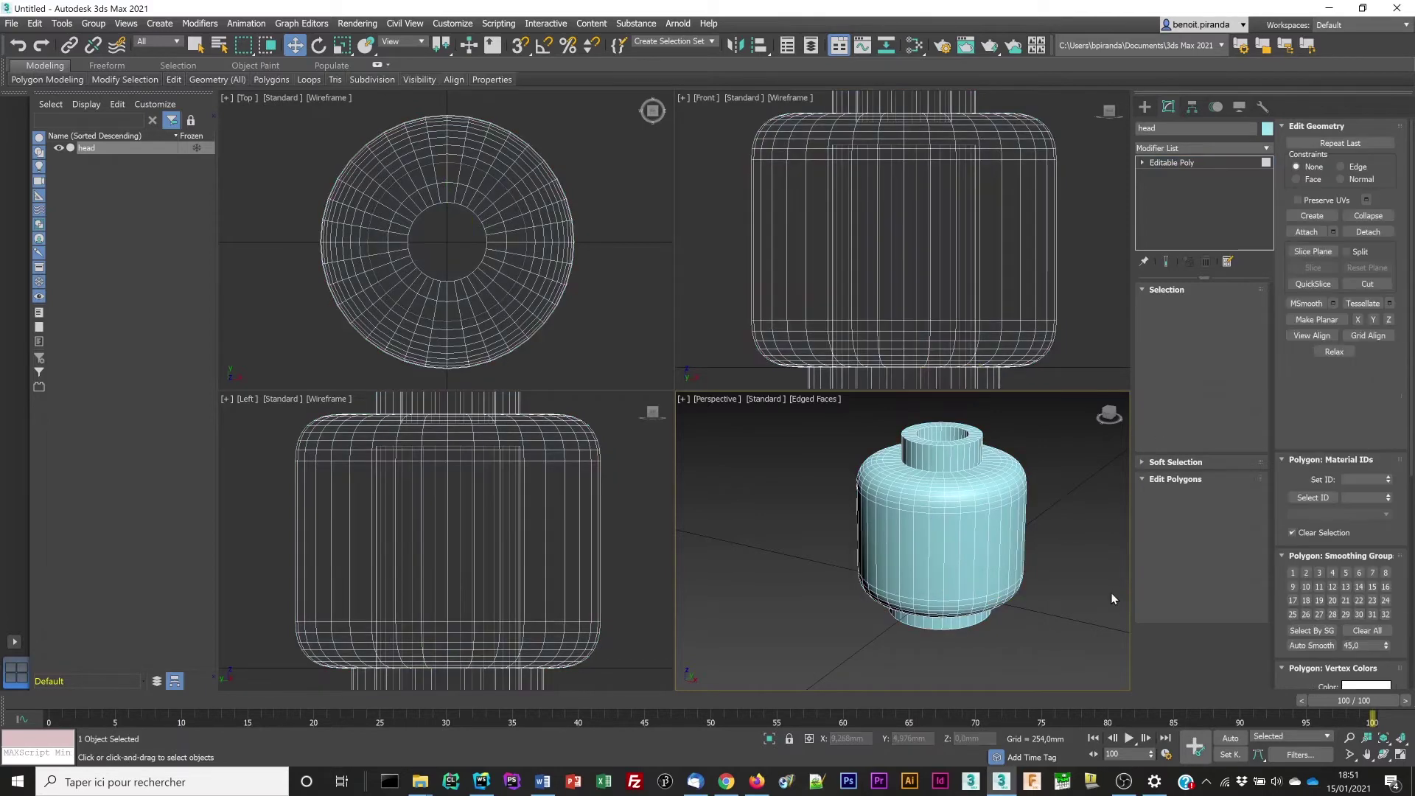
left_click(968, 579)
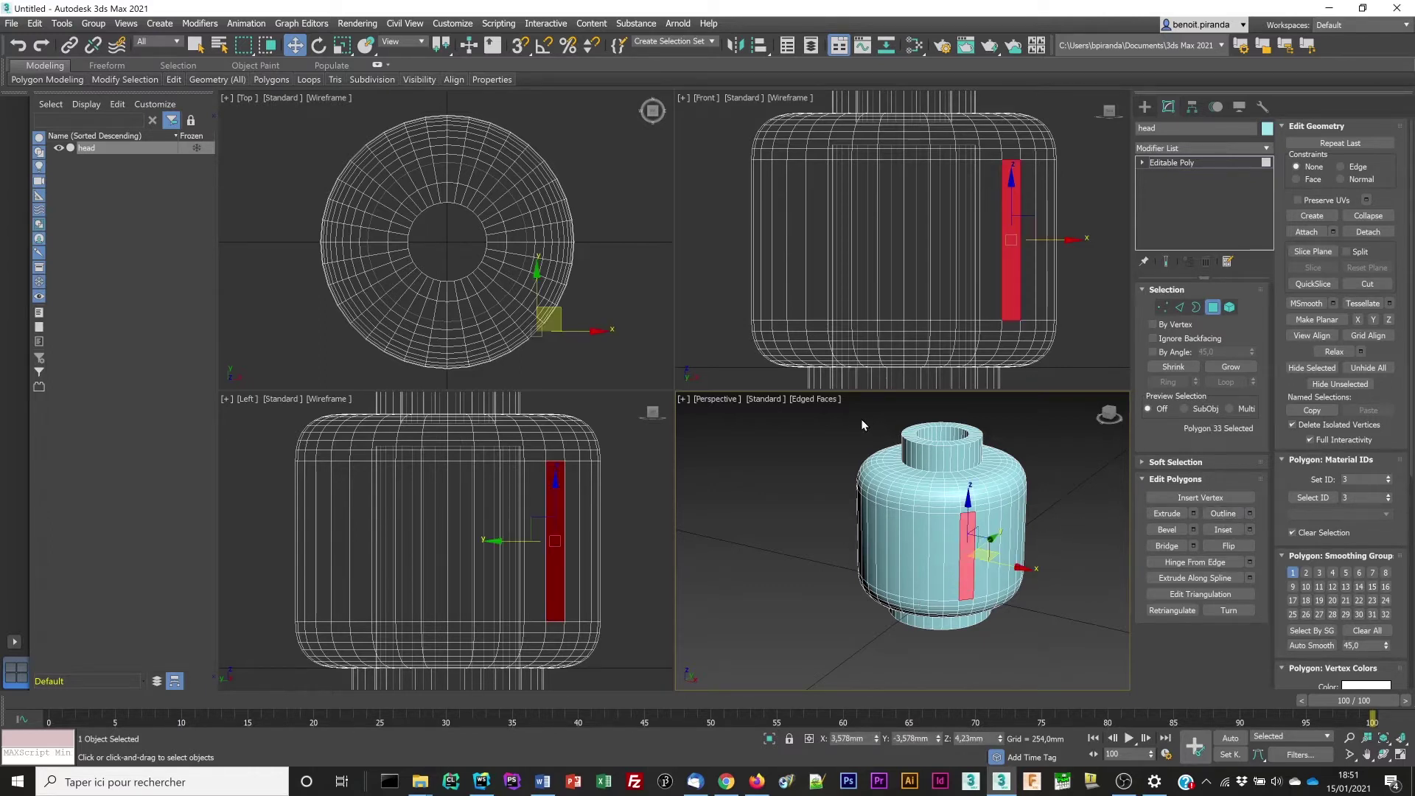
left_click_drag(844, 413, 1054, 674)
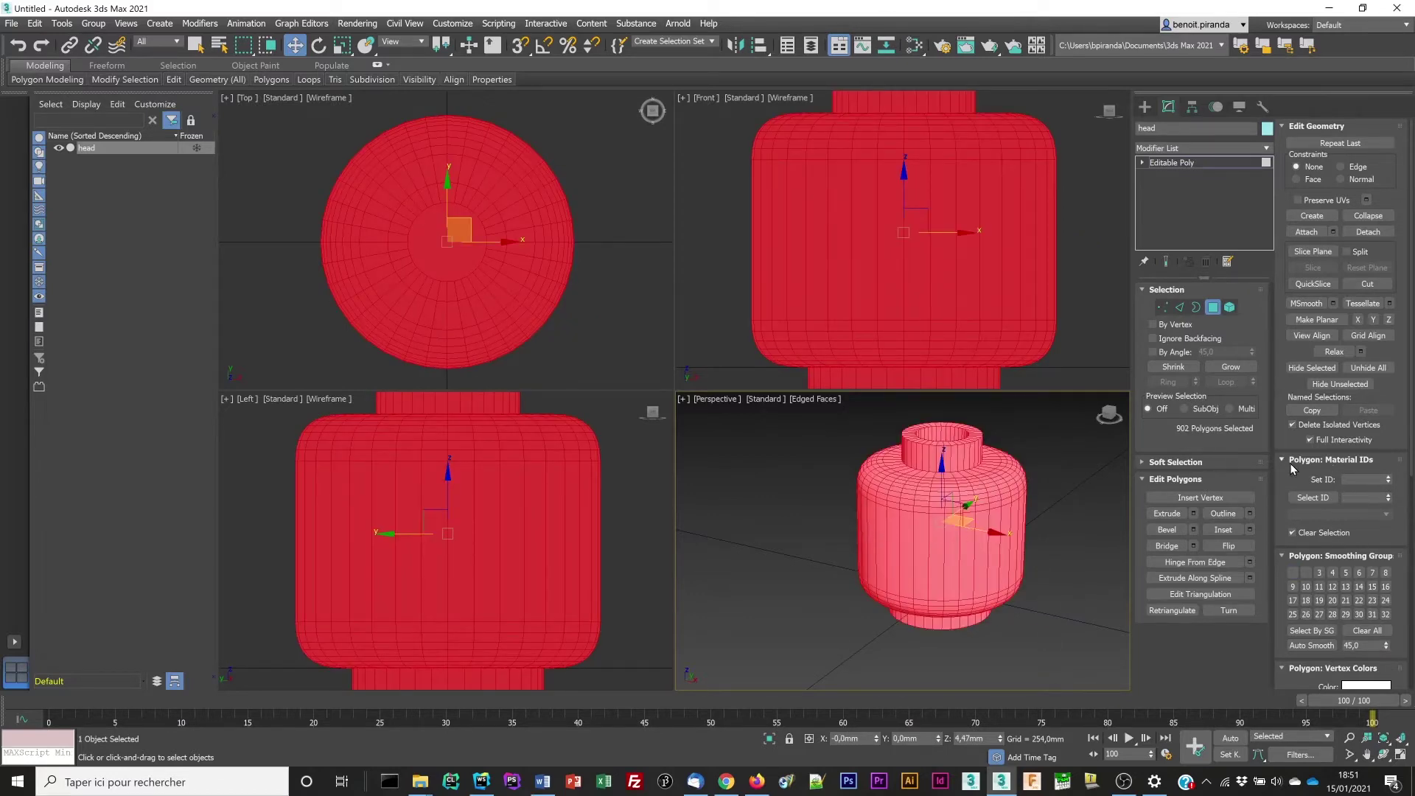
left_click(1362, 480)
type("1")
key("Return")
left_click(1055, 610)
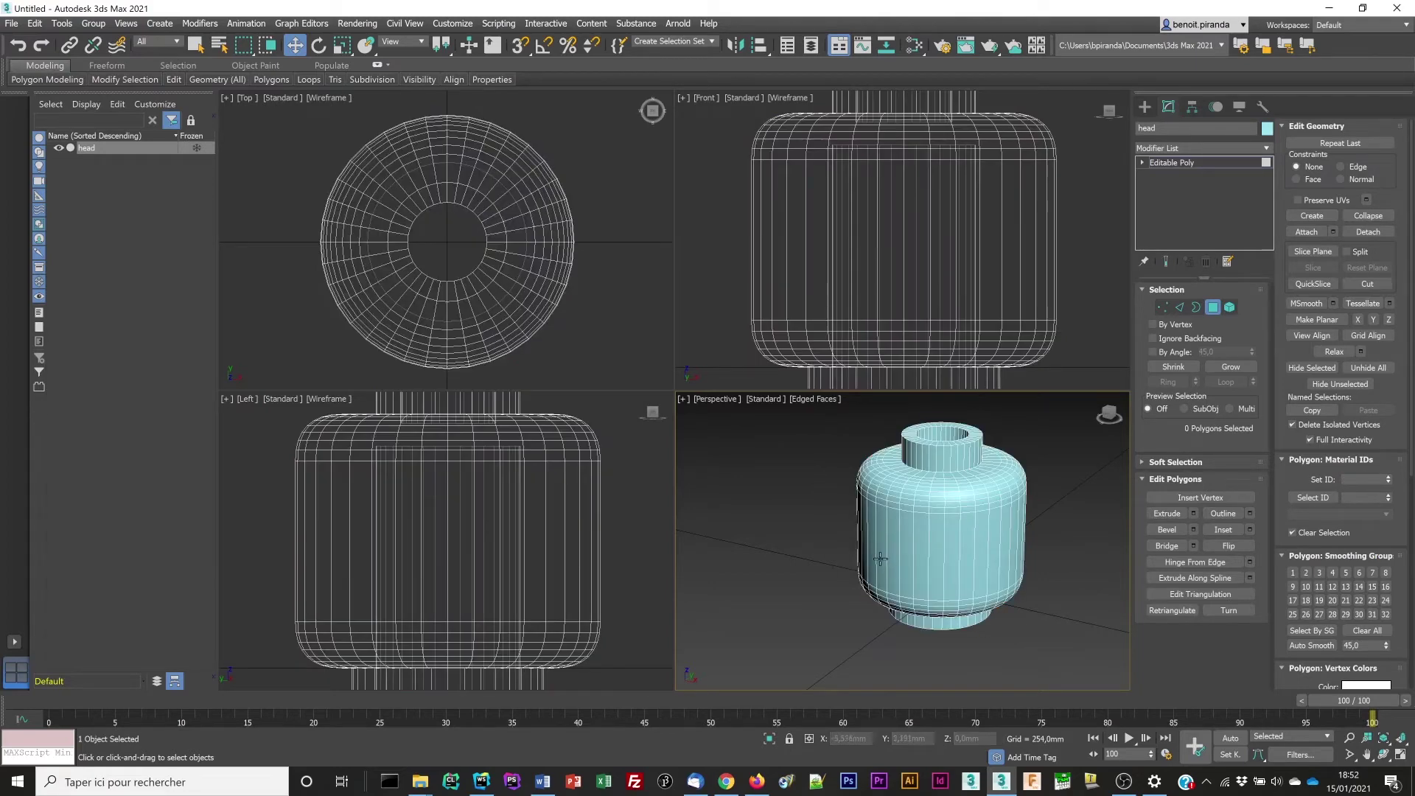
Try picking individual side polygons of the body, switch to the selection-only tool and clear the selection
left_click(878, 541)
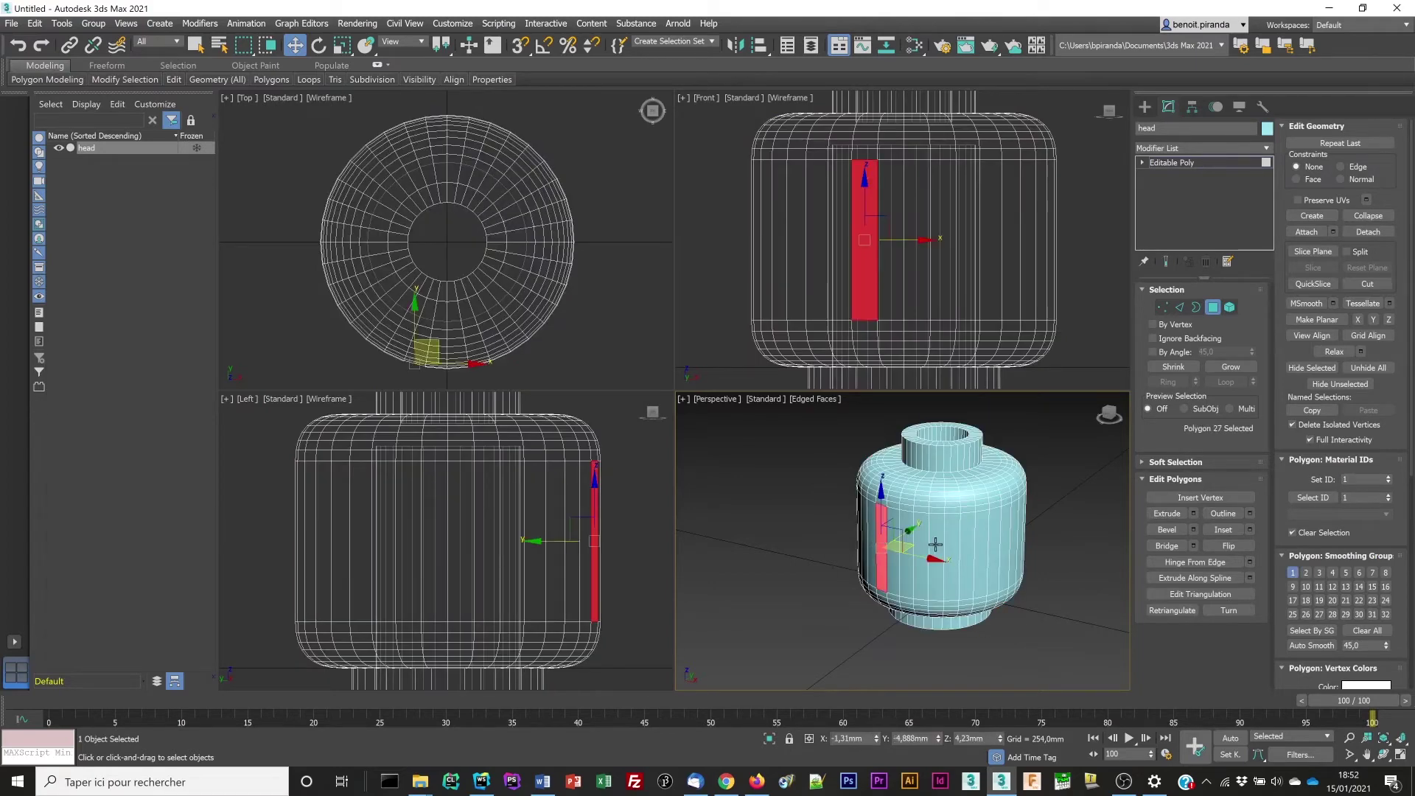
left_click(940, 492)
left_click(962, 535)
key("q")
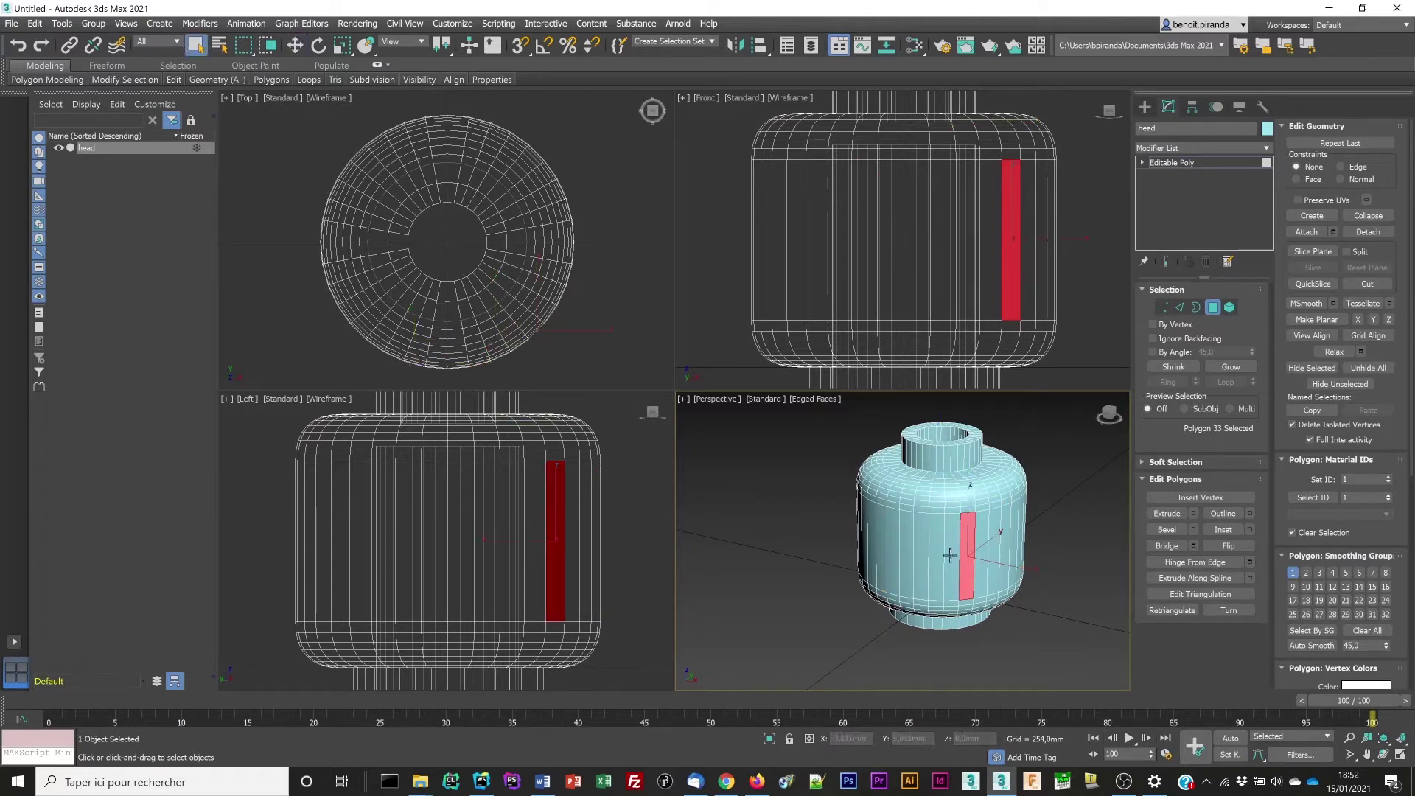
left_click(841, 581)
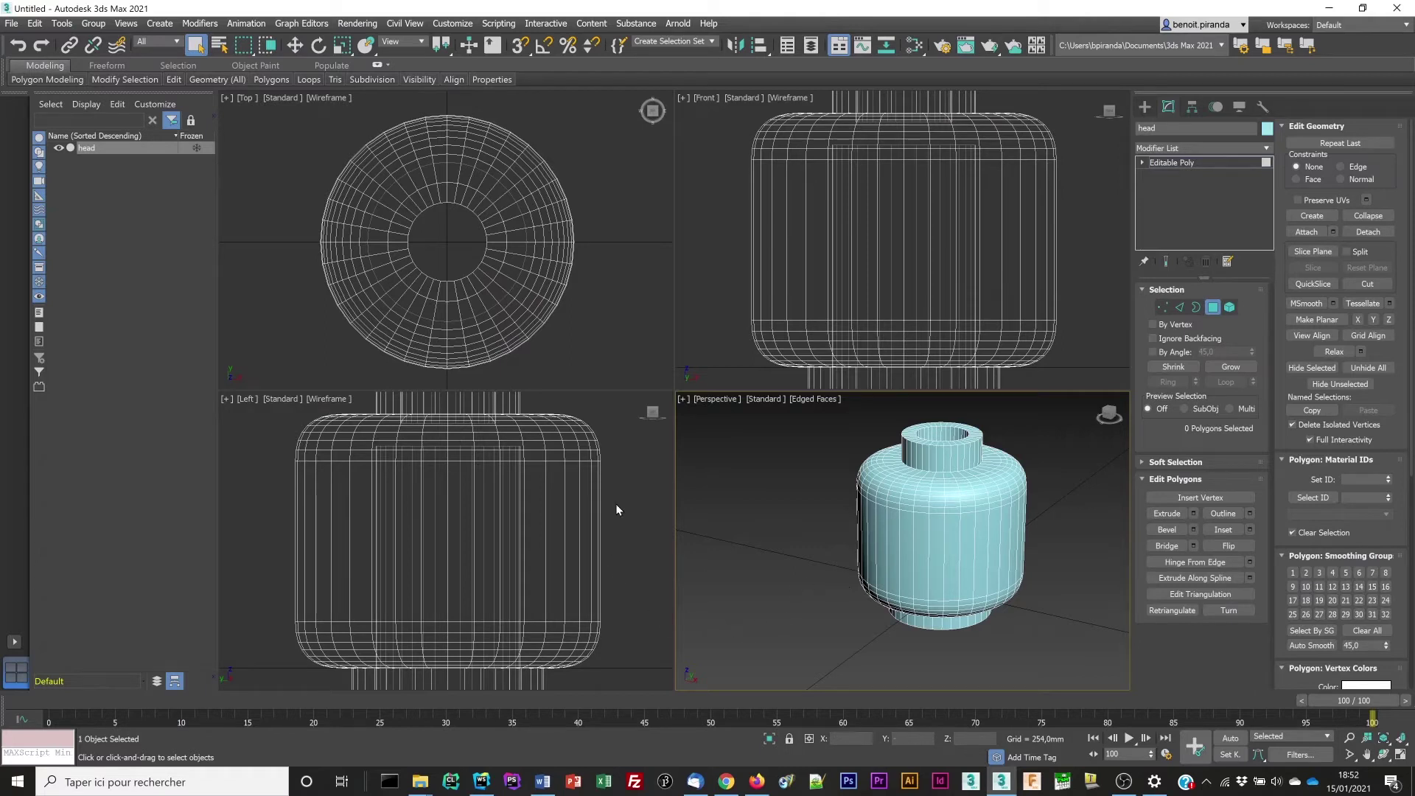
Select the straight side-wall polygons on the front half of the head with a selection region
left_click_drag(627, 476, 604, 483)
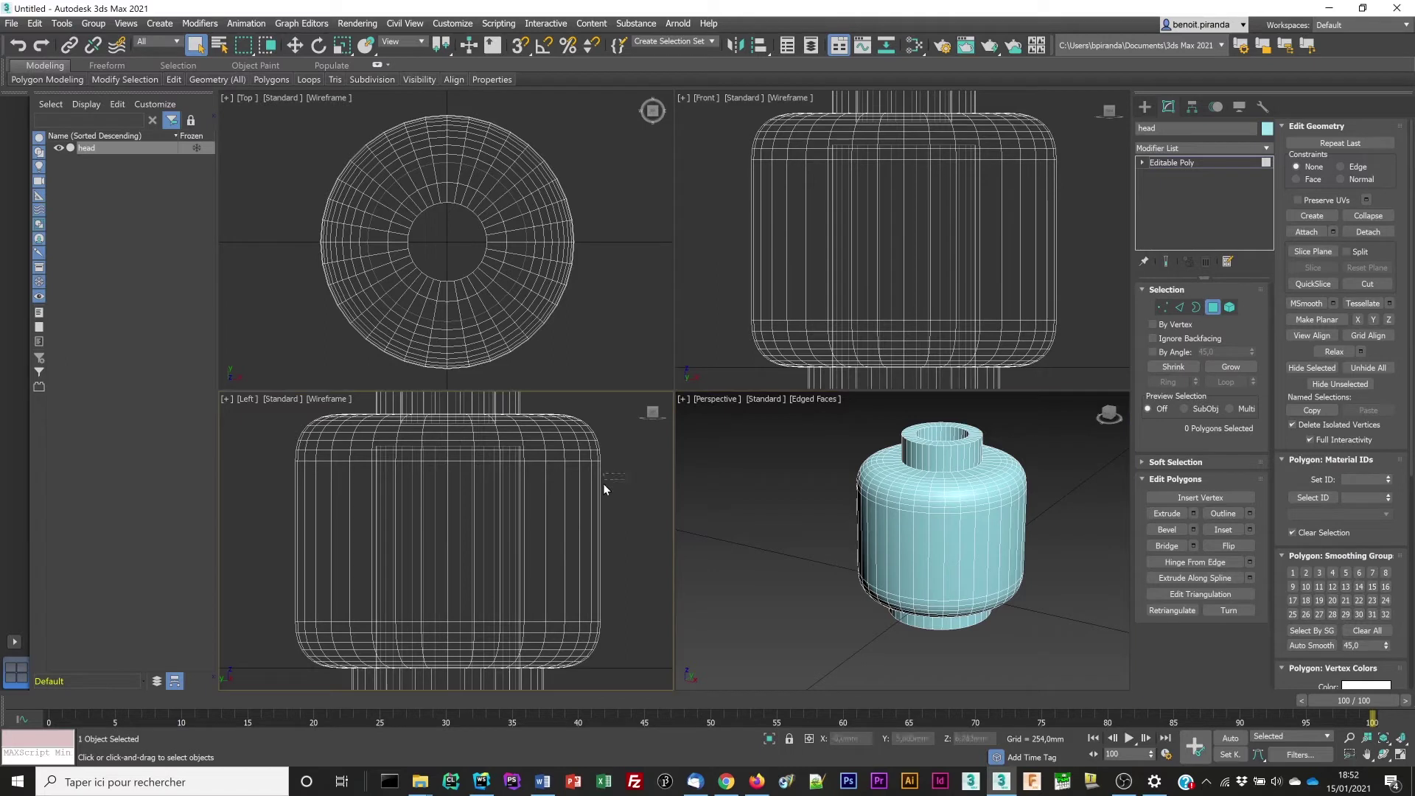
left_click_drag(521, 562, 455, 619)
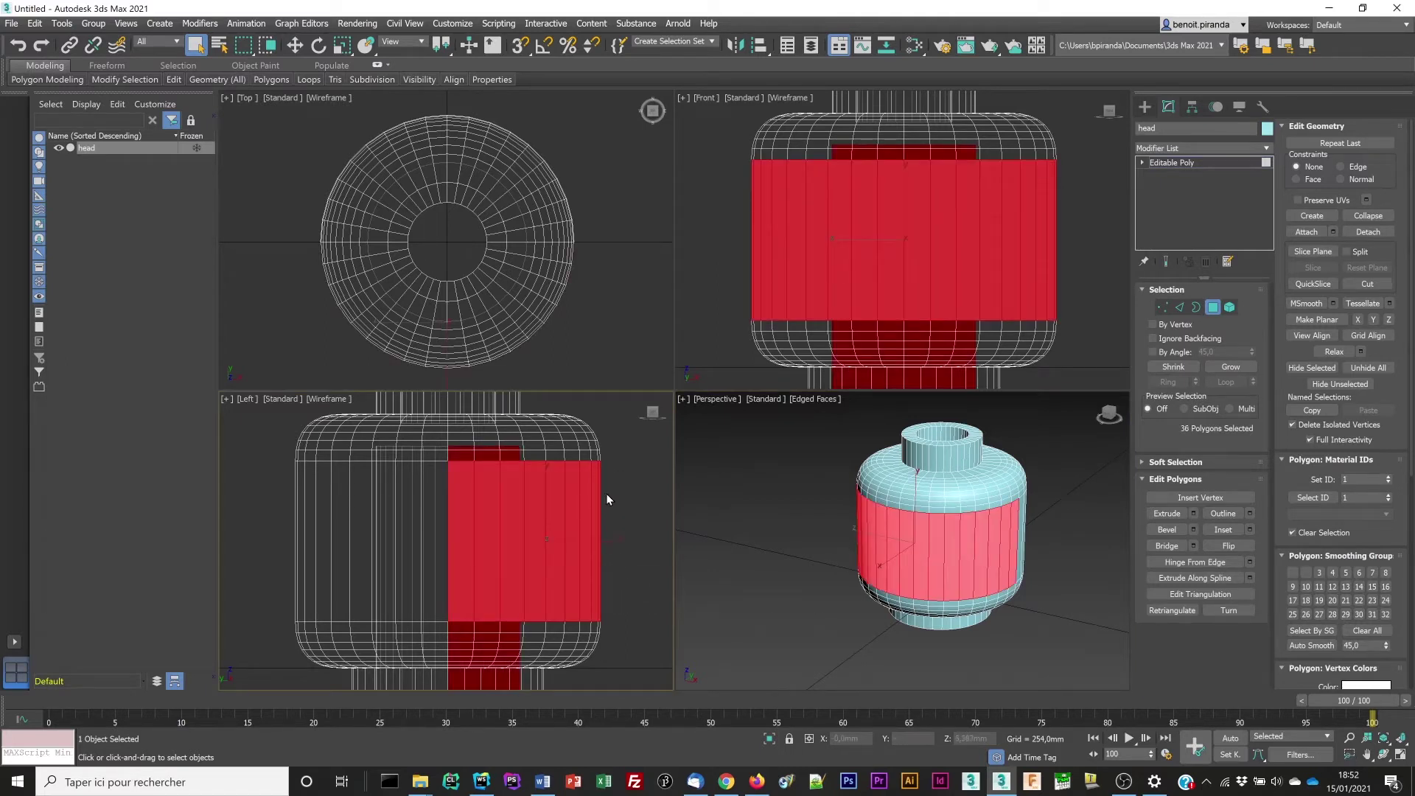
left_click_drag(619, 471, 481, 525)
left_click_drag(460, 612, 465, 617)
Remove the inner cavity polygons from the selection, keeping only the outer front side polygons
right_click(792, 573)
middle_click_drag(792, 573, 843, 547, "alt")
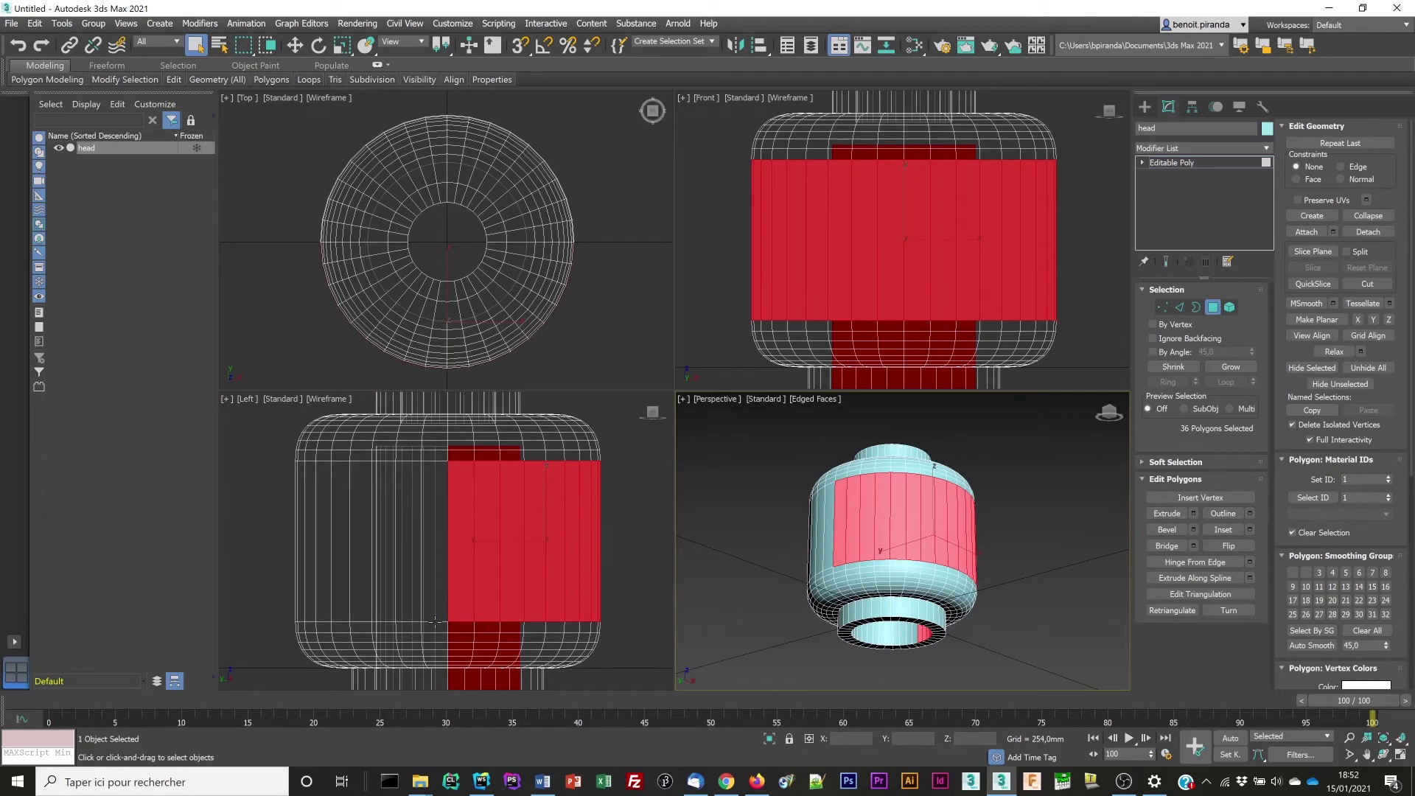
left_click_drag(625, 630, 369, 651)
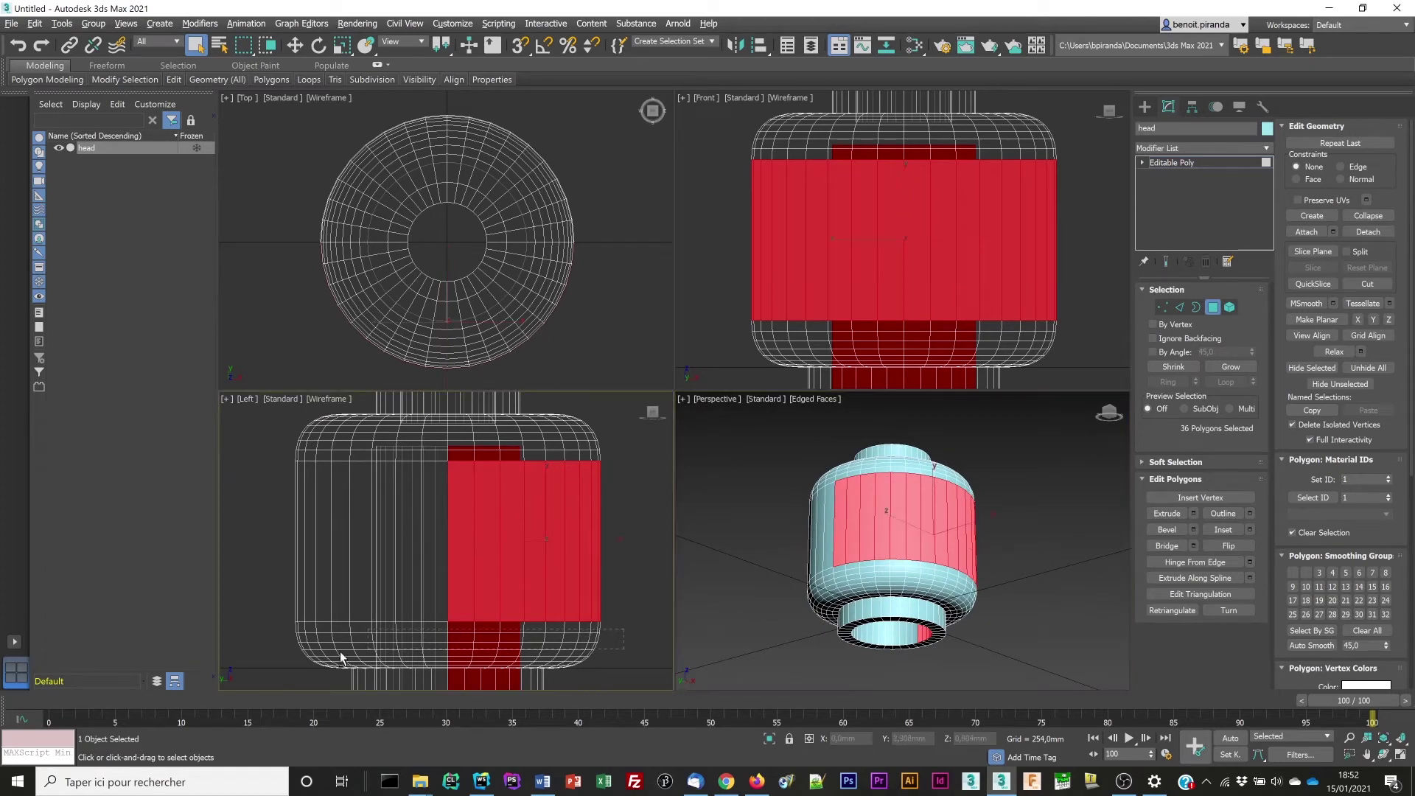
left_click_drag(253, 660, 254, 674, "alt")
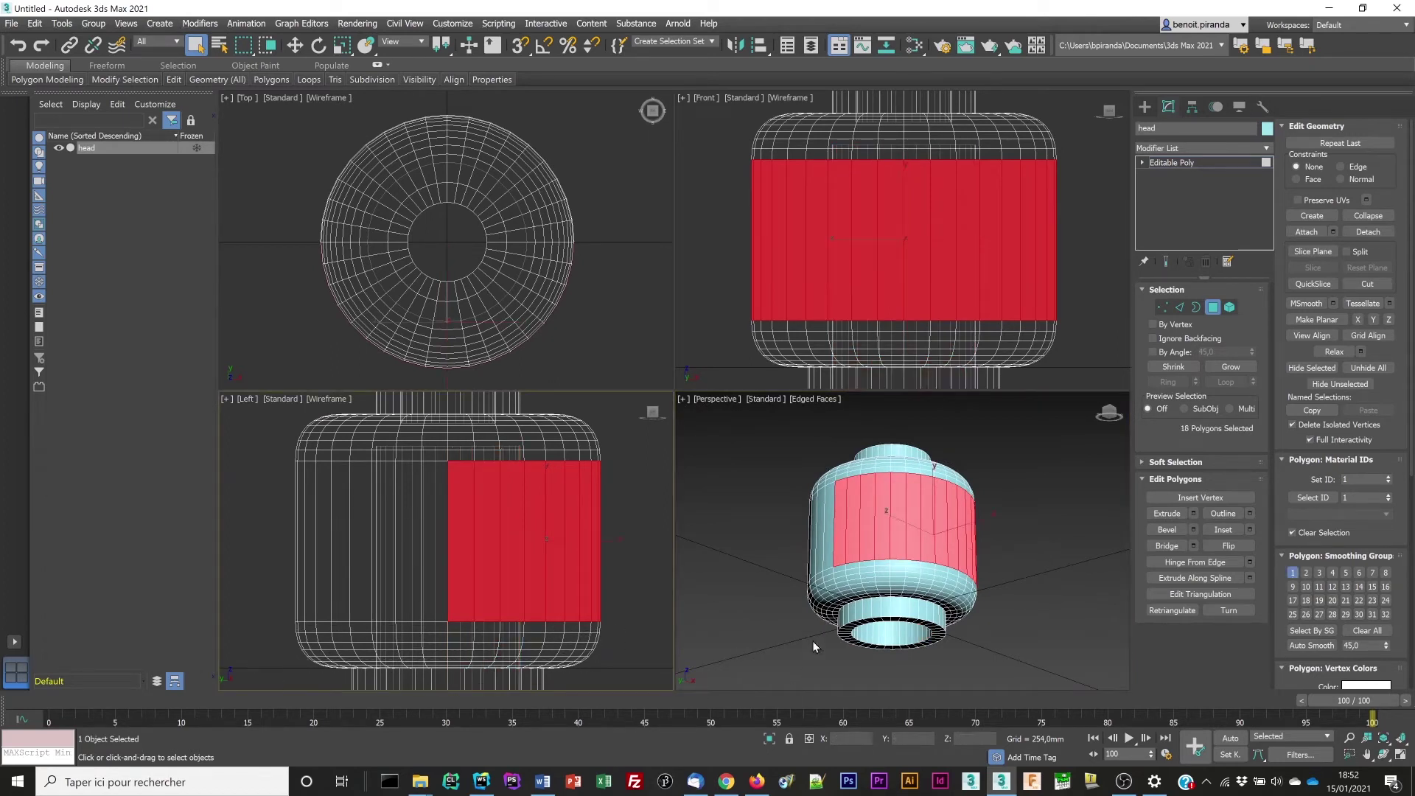
Assign material ID 2 to the selected front side polygons and clear the selection
middle_click_drag(1021, 528, 997, 551, "alt")
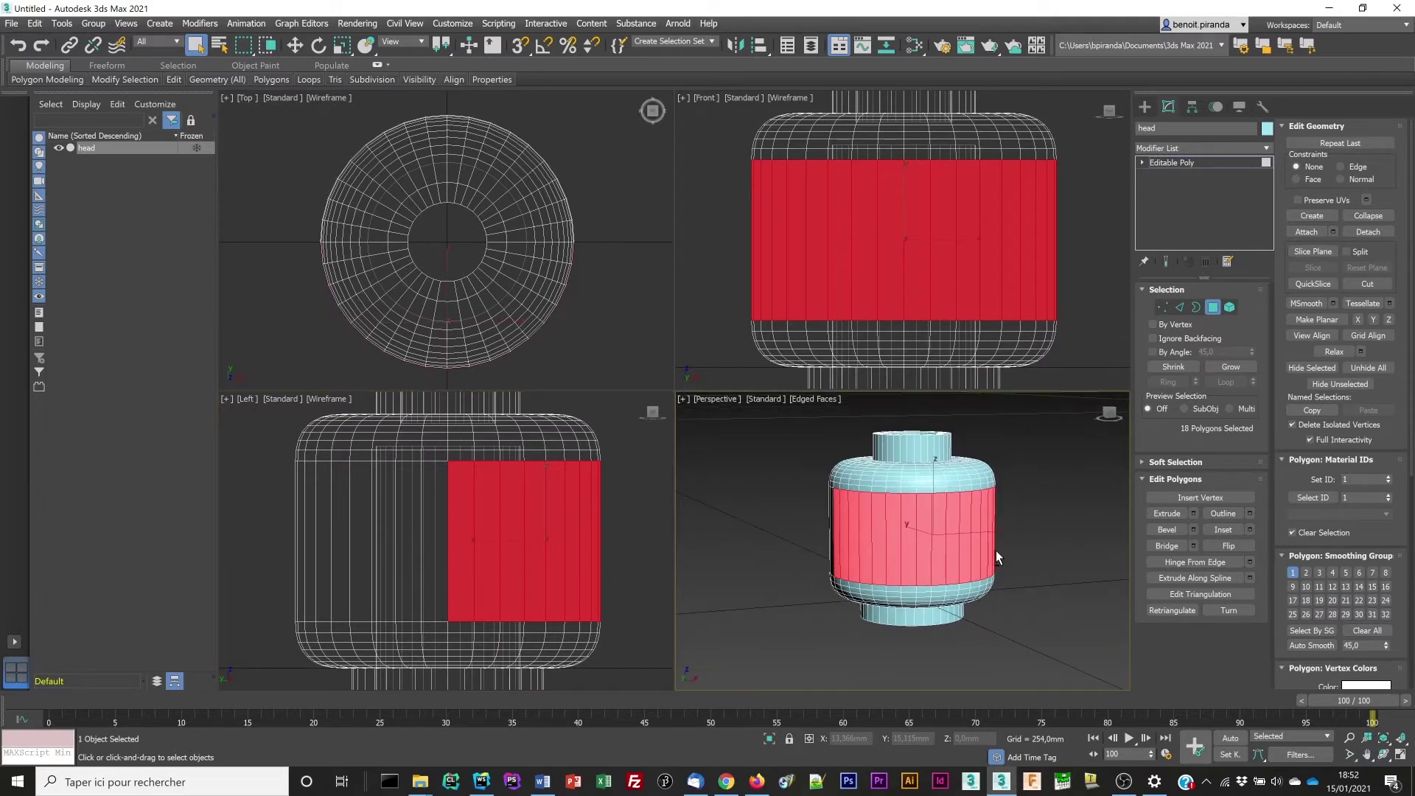
left_click(1353, 479)
key("BackSpace")
type("2")
key("Return")
left_click(1088, 542)
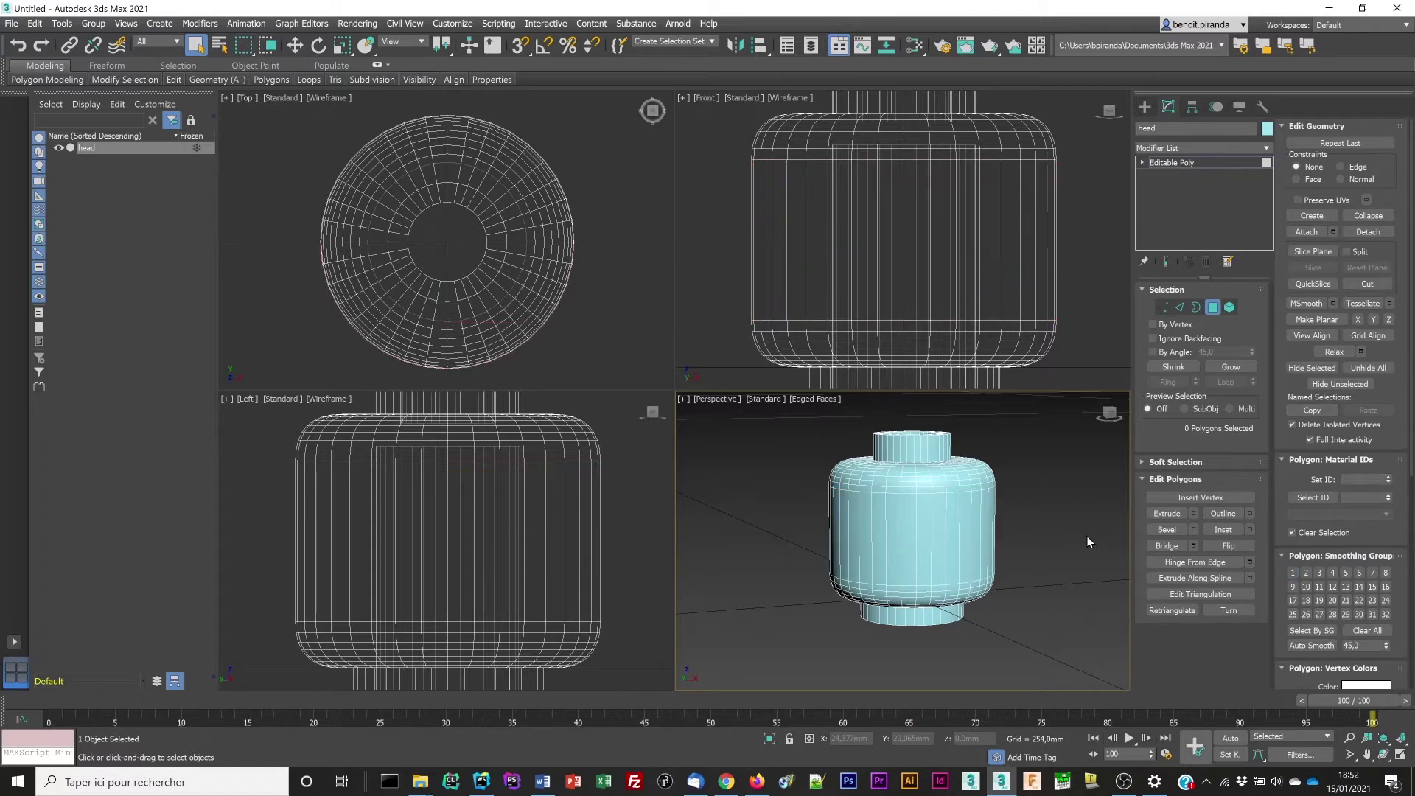
Create a Multi/Sub-Object material in the Slate Material Editor and place its node with free space for inputs
key("m")
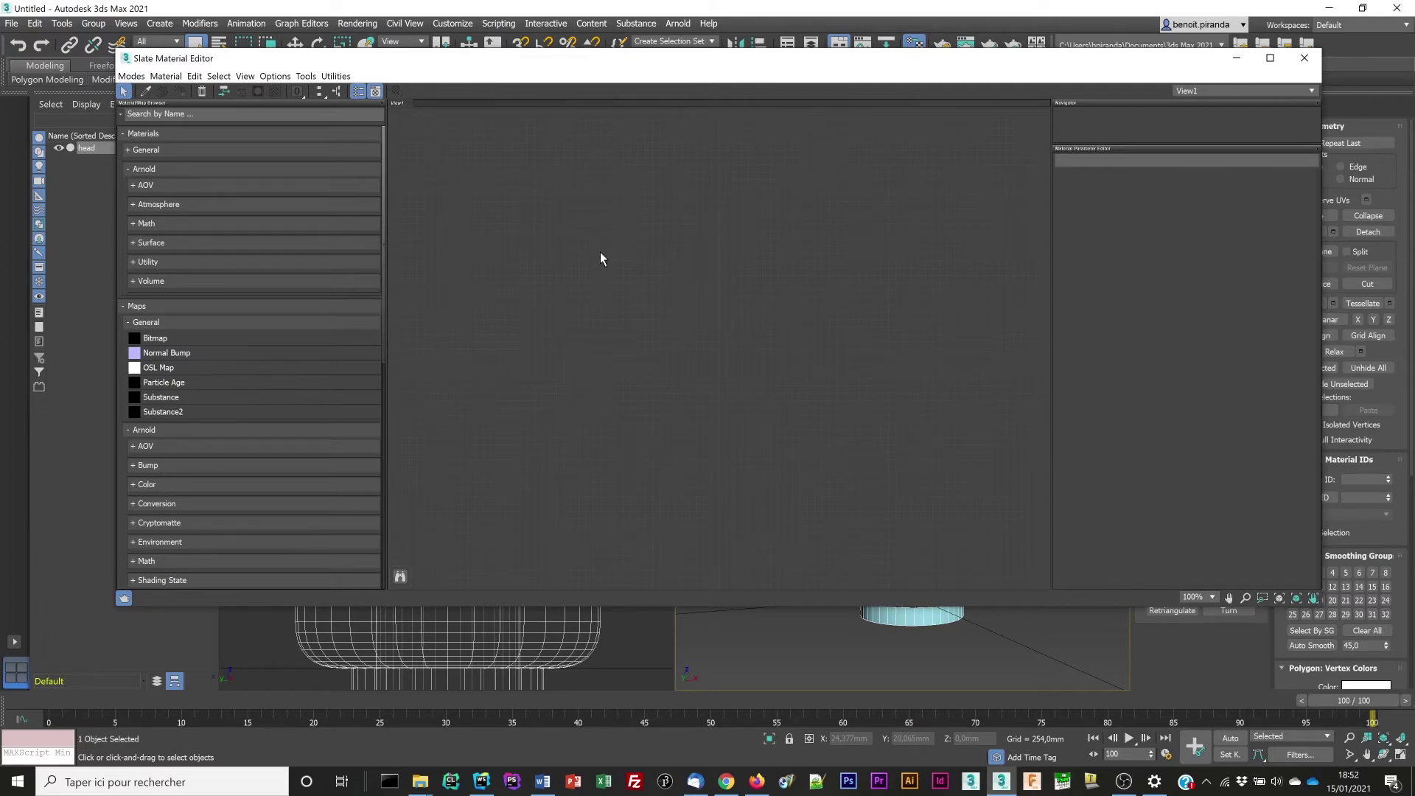
right_click(644, 279)
mouse_move(700, 286)
mouse_move(785, 286)
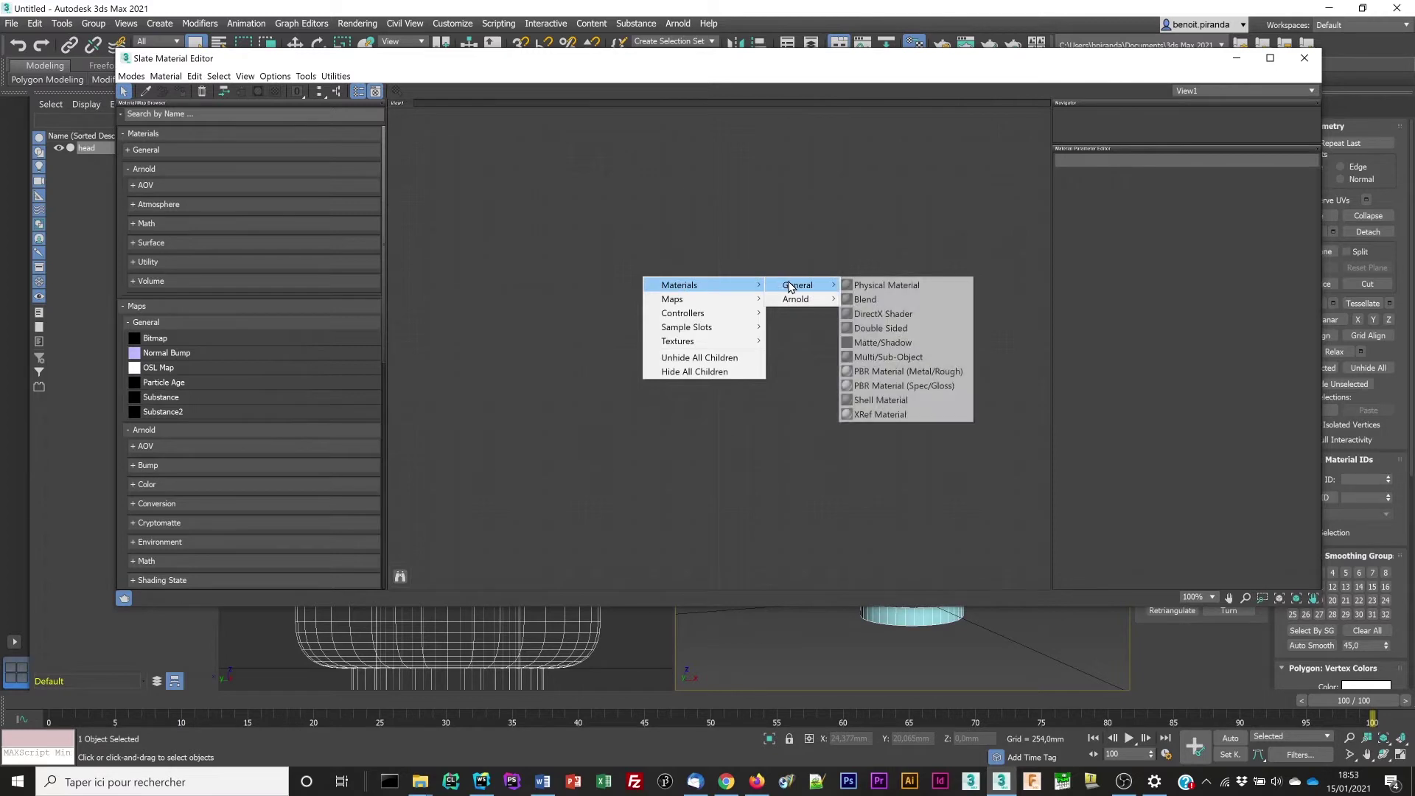
left_click(911, 361)
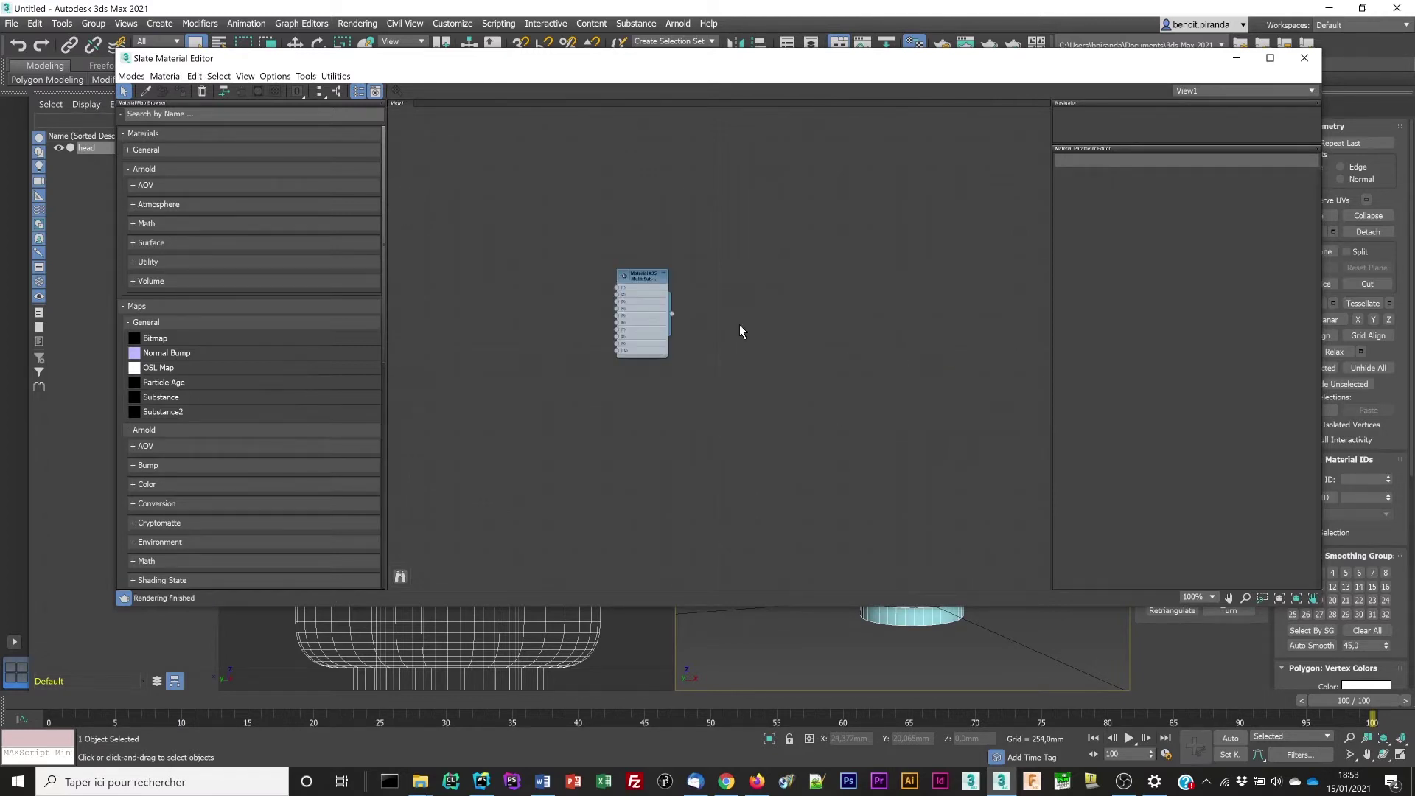
left_click_drag(642, 276, 877, 278)
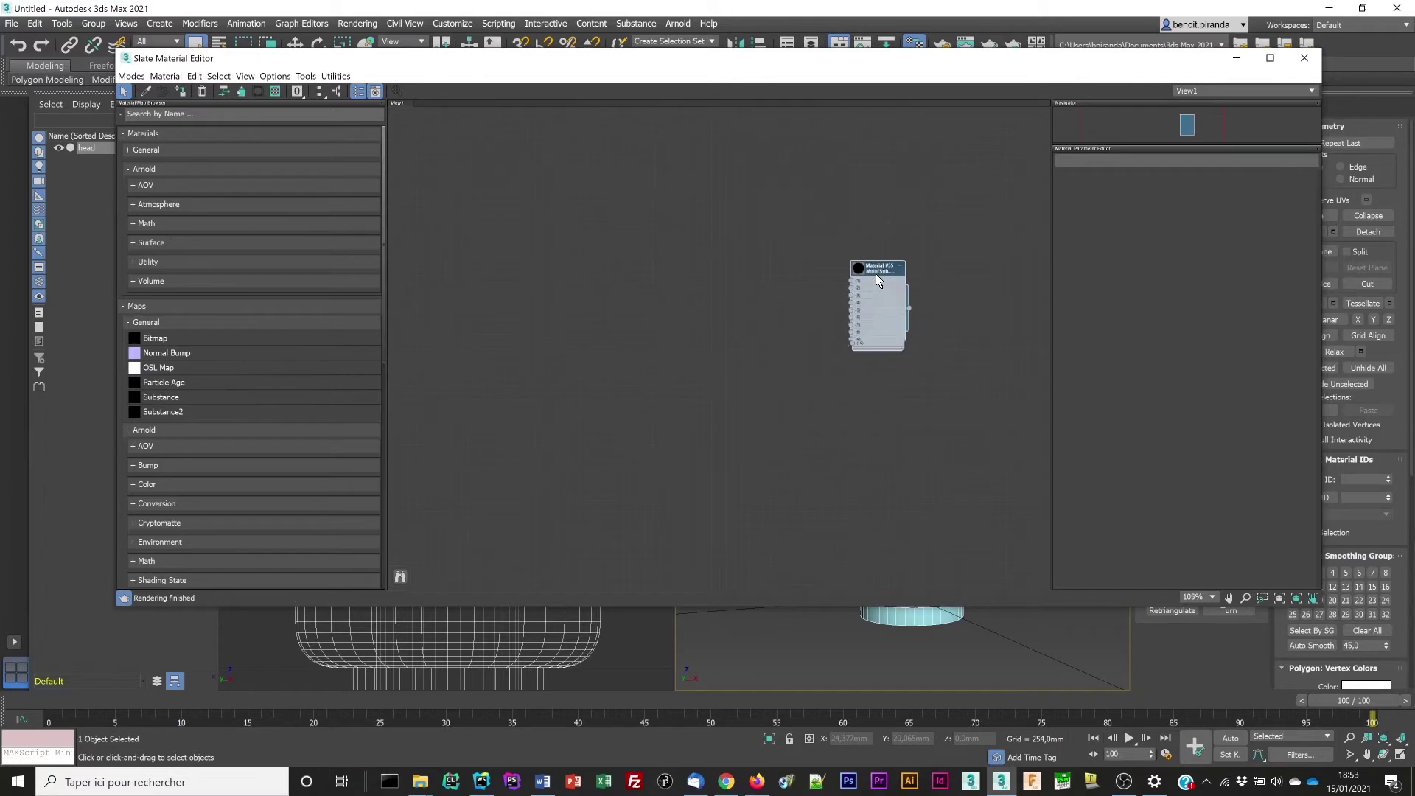
Set the Multi/Sub-Object material's number of sub-materials to 2
scroll(875, 273, "up", 4)
double_click(878, 273)
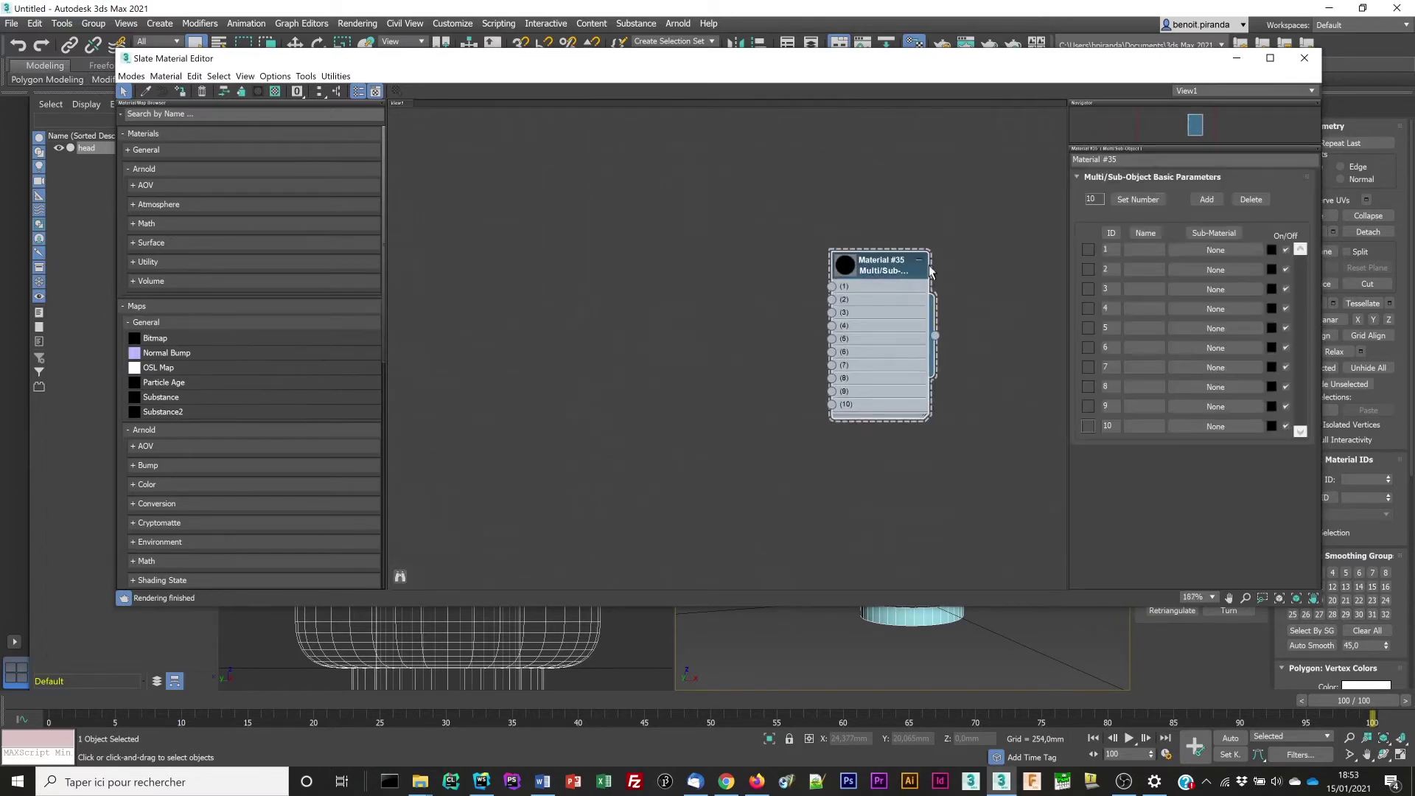
left_click(1115, 200)
type("2")
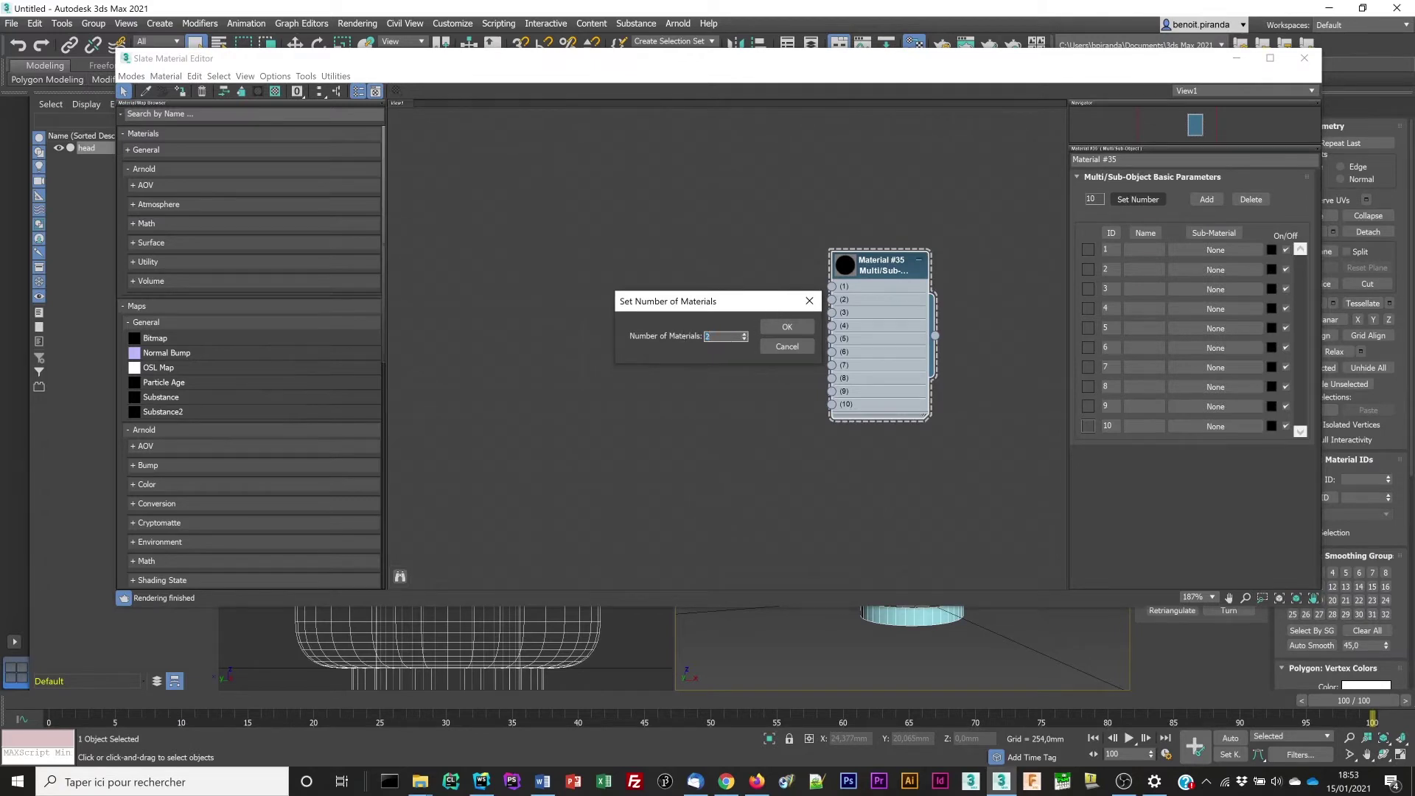
left_click(767, 329)
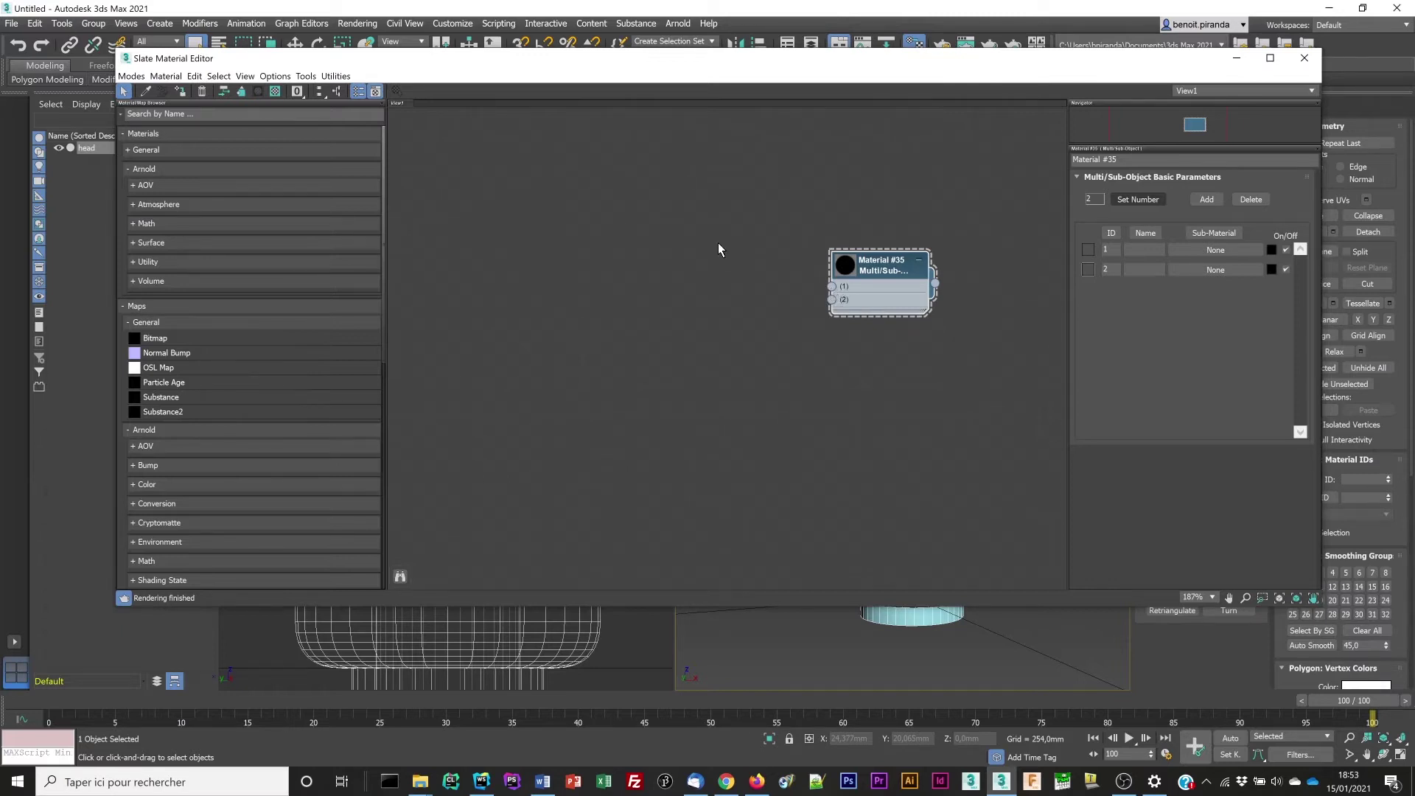
Create a Physical Material connected to slot 1 of the Multi/Sub-Object material and move its node clear of it
left_click_drag(832, 285, 736, 231)
mouse_move(751, 239)
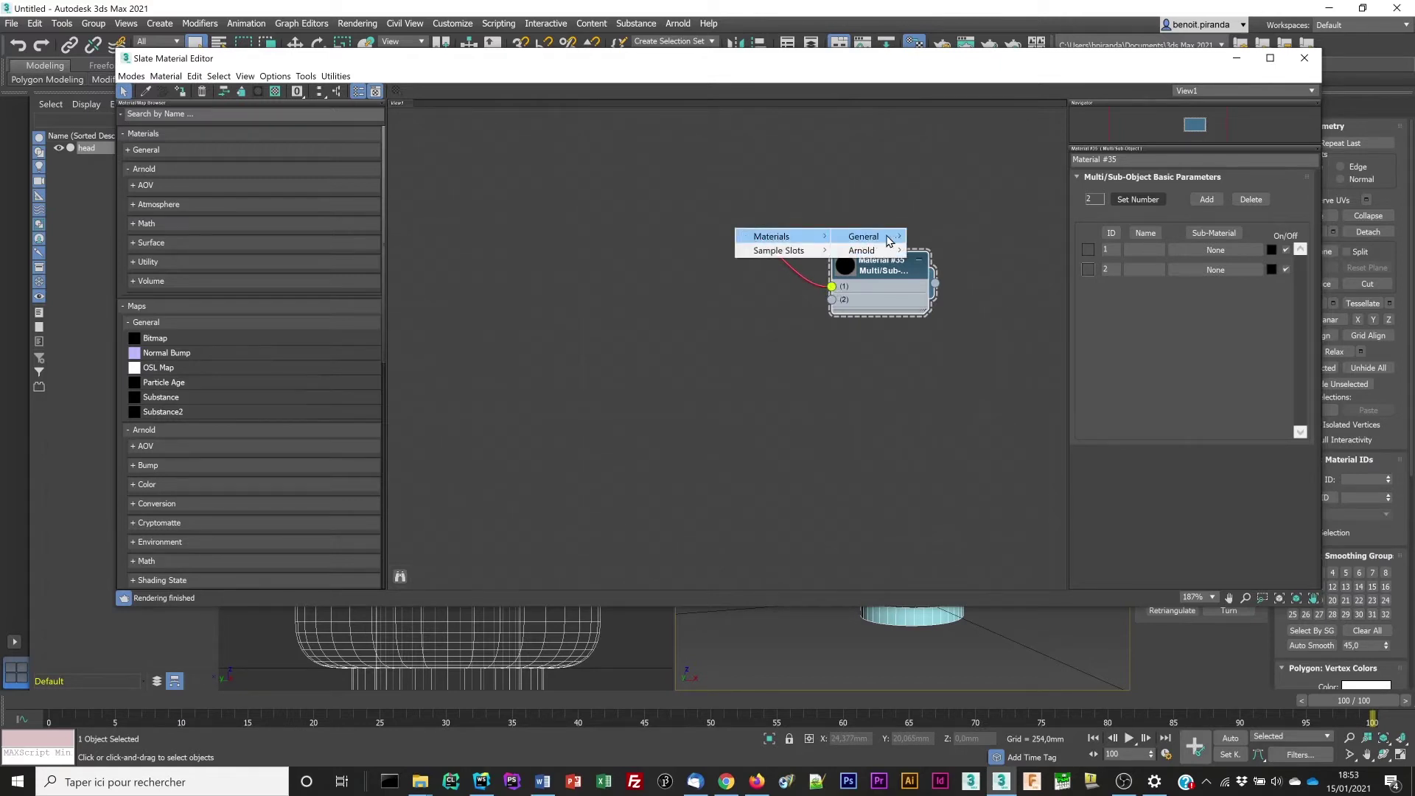
left_click(934, 242)
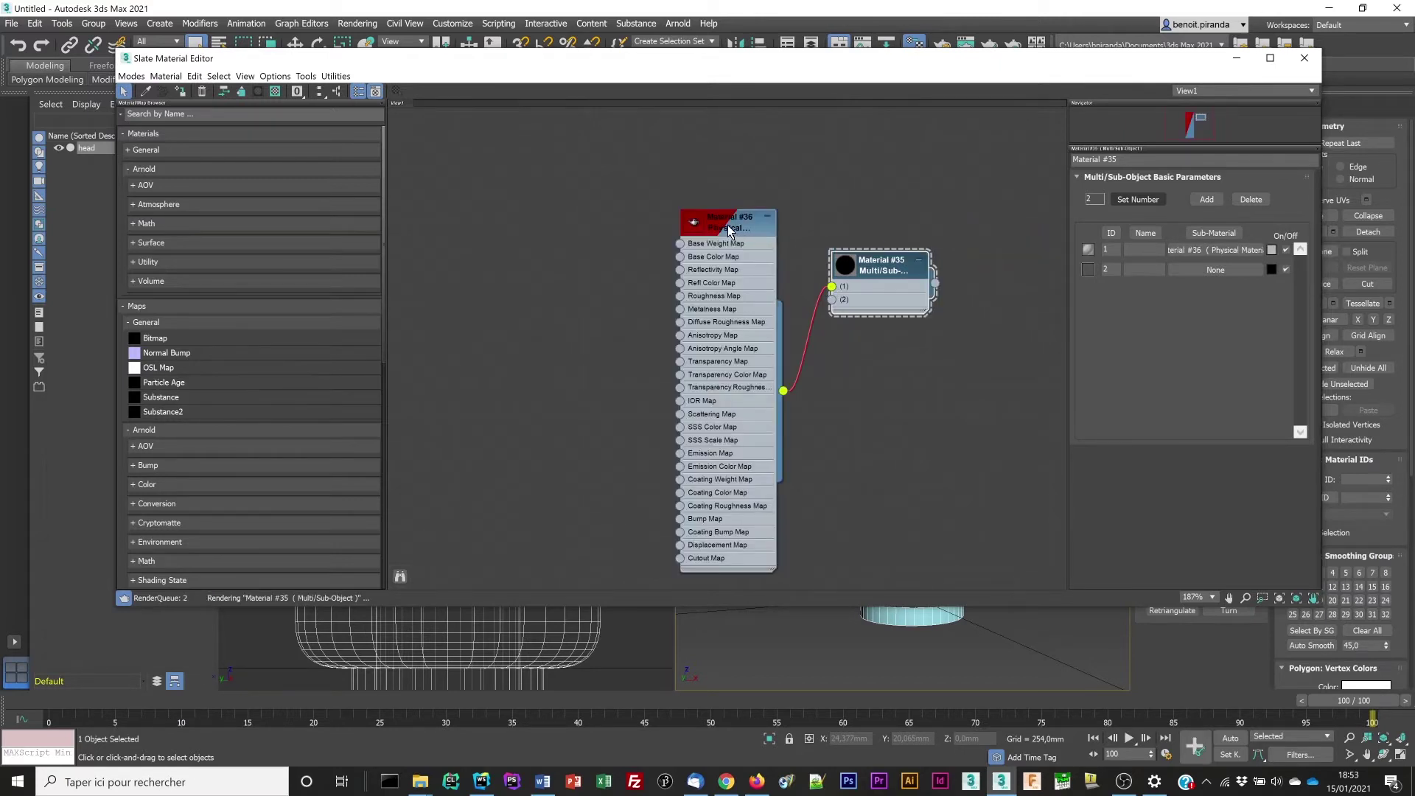
left_click_drag(740, 233, 730, 182)
key("Escape")
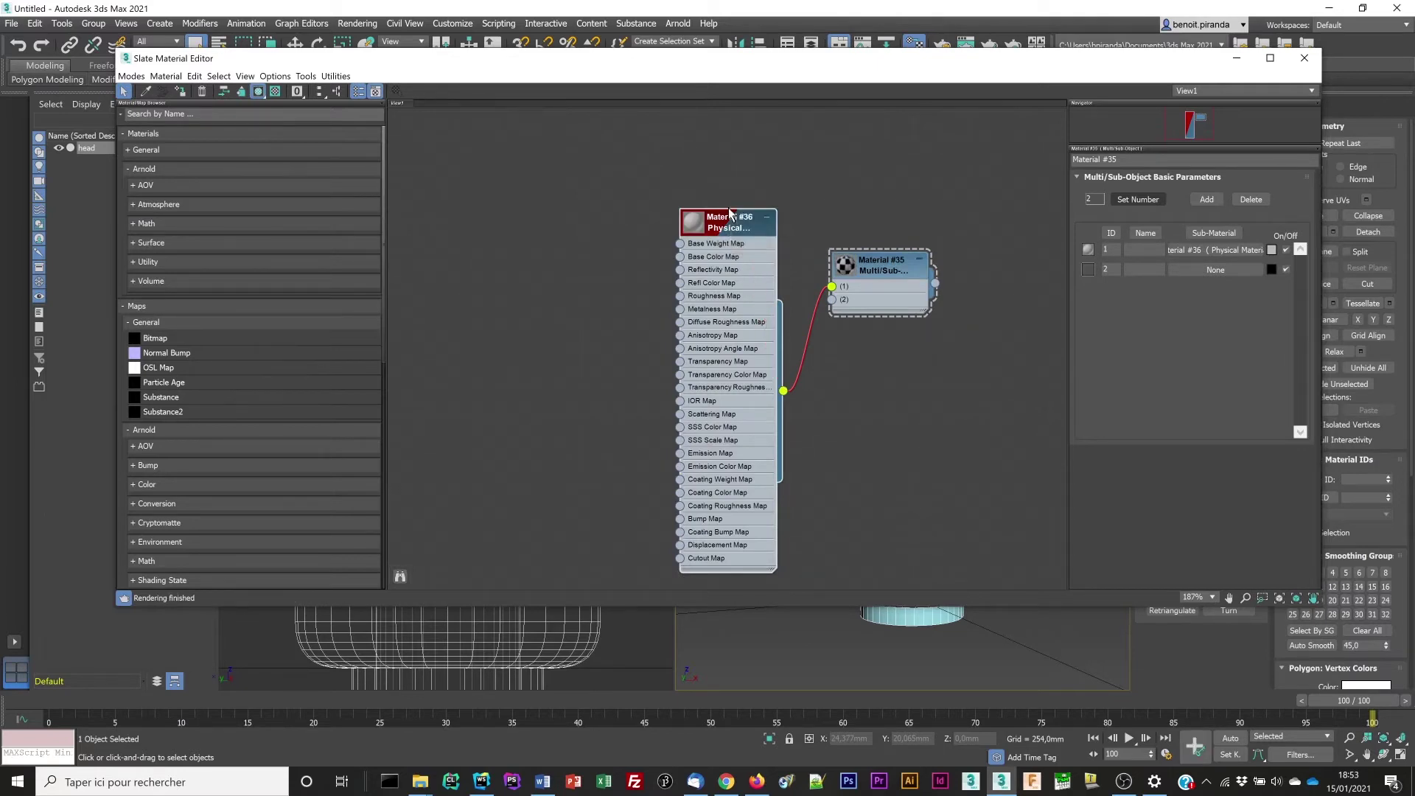
left_click_drag(730, 213, 707, 191)
Apply the Glossy Plastic preset to the Physical Material in slot 1
double_click(670, 135)
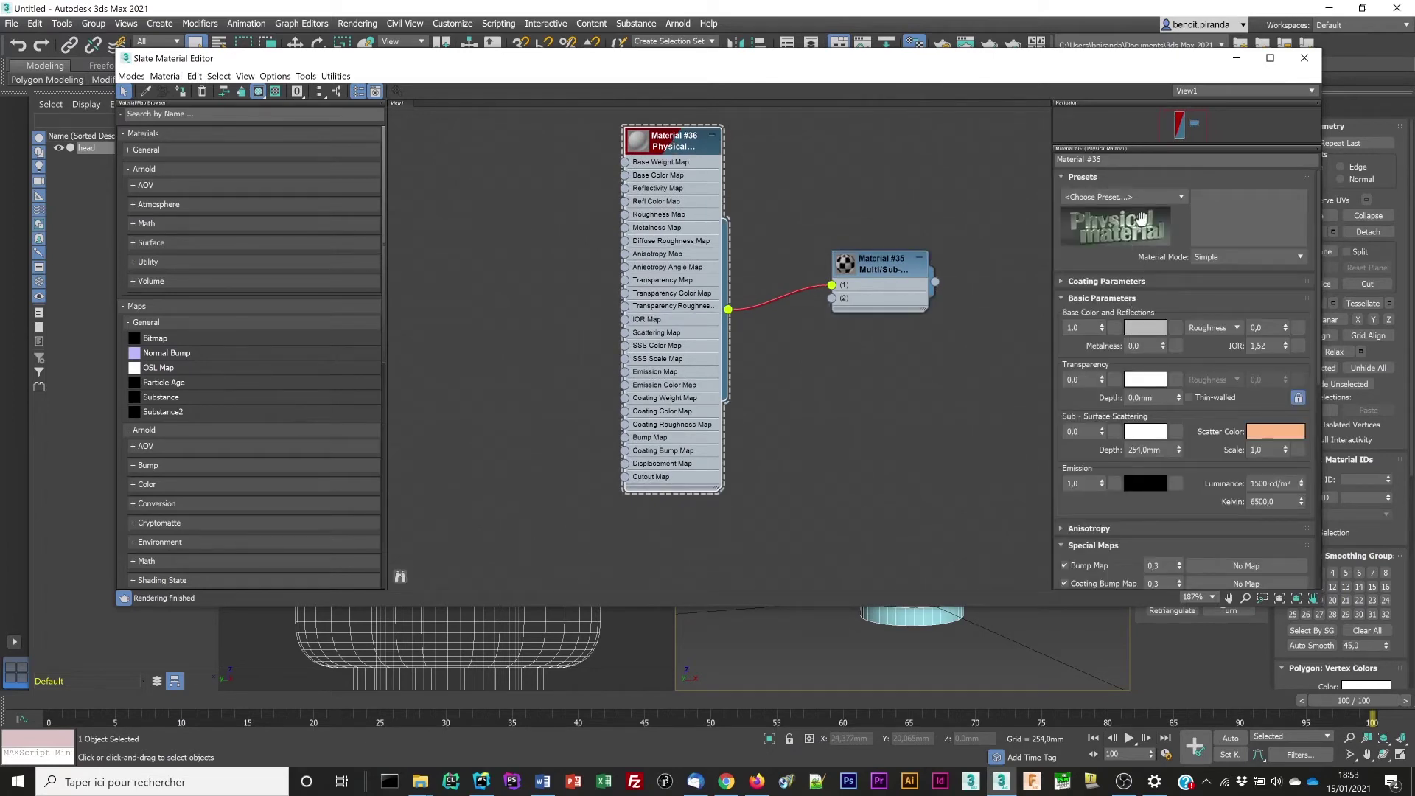
left_click(1182, 197)
left_click_drag(1185, 220, 1187, 248)
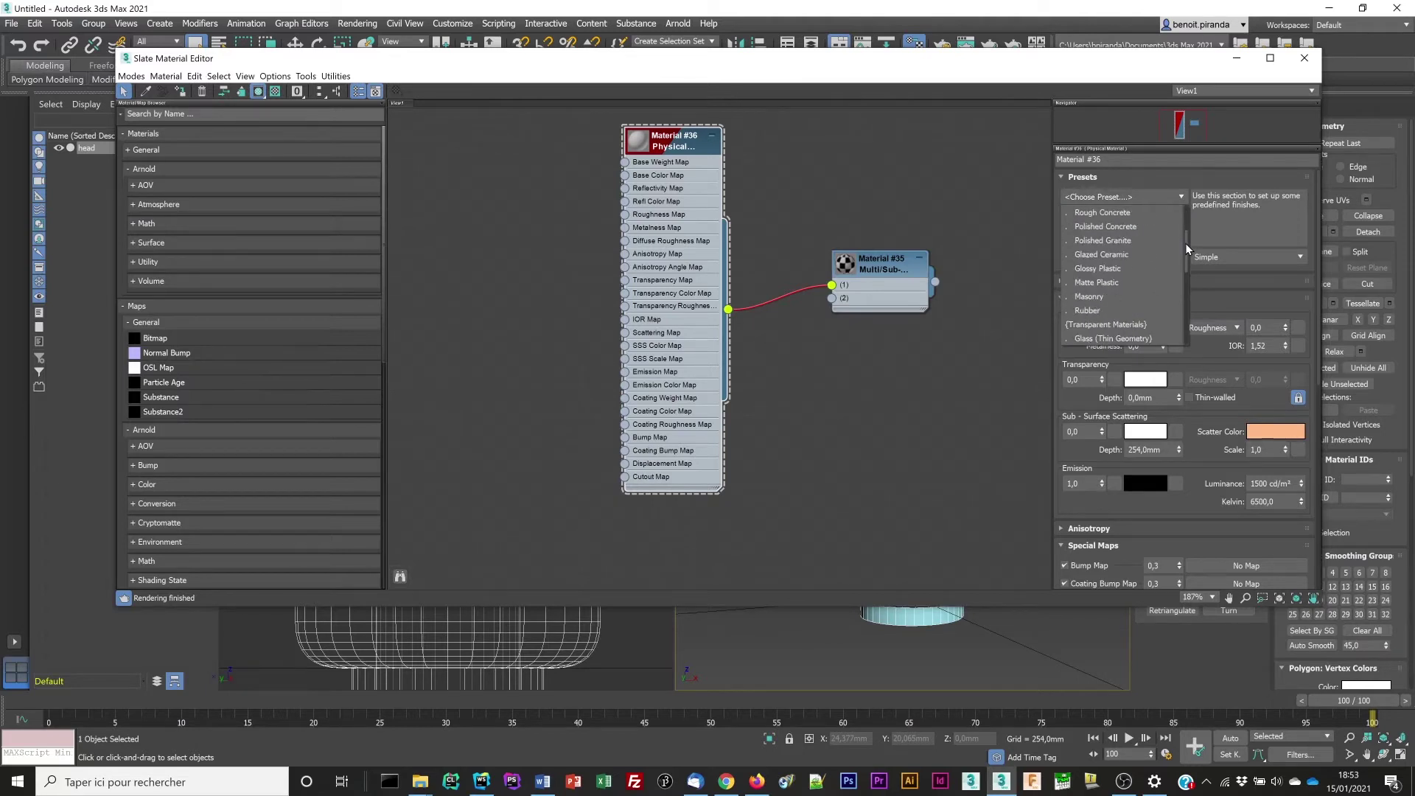
left_click(1104, 269)
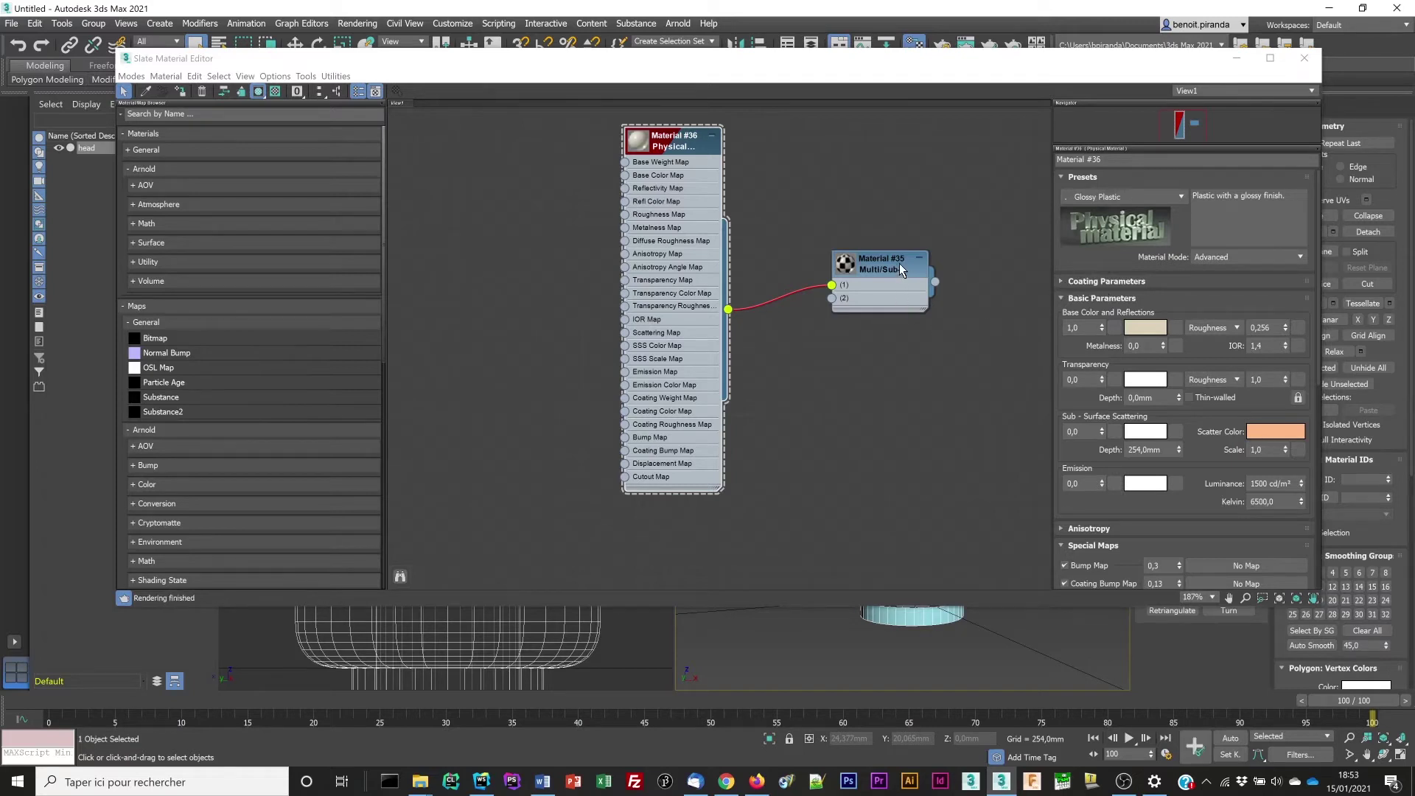
Duplicate the glossy plastic material node and connect the copy to slot 2 of the Multi/Sub-Object material
left_click_drag(899, 269, 956, 340)
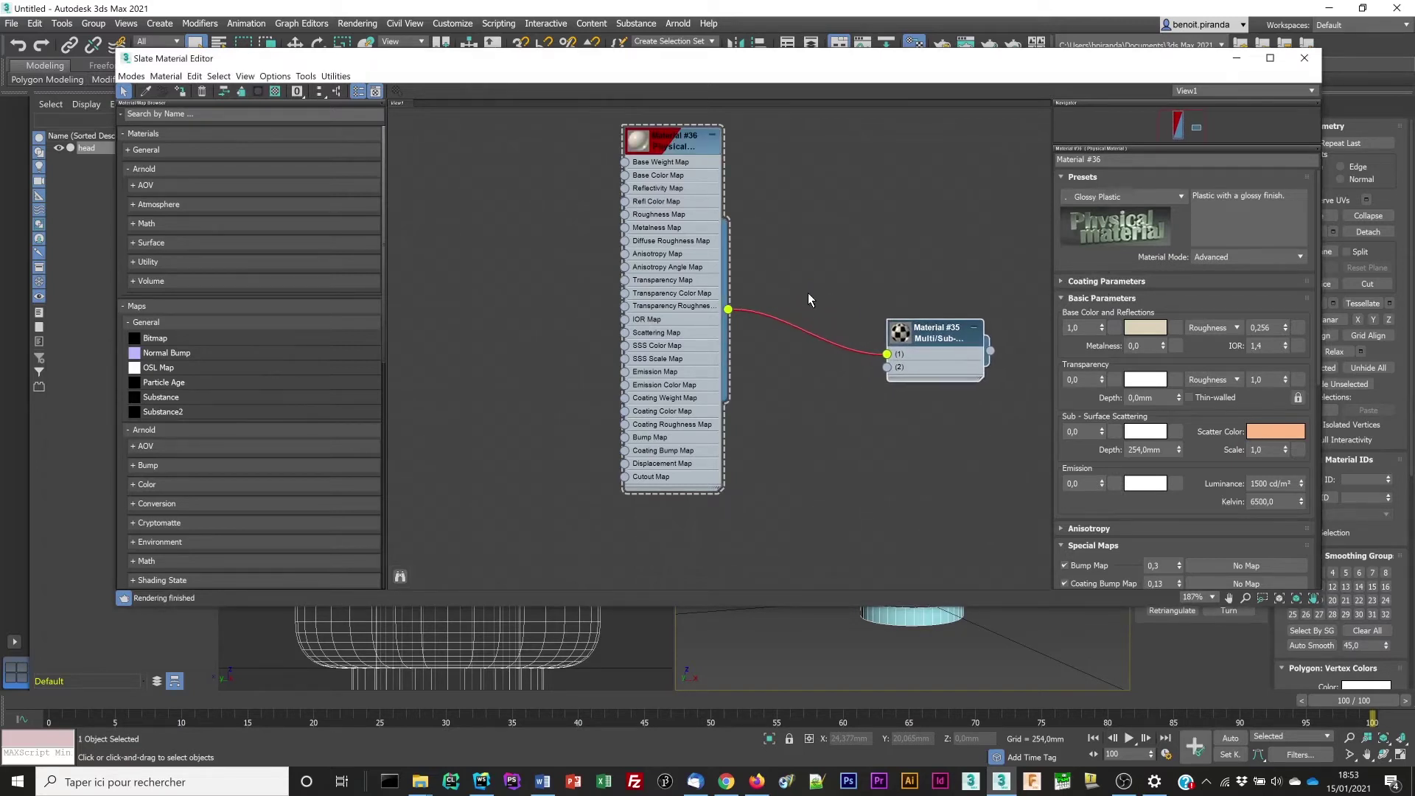
left_click_drag(700, 143, 783, 135)
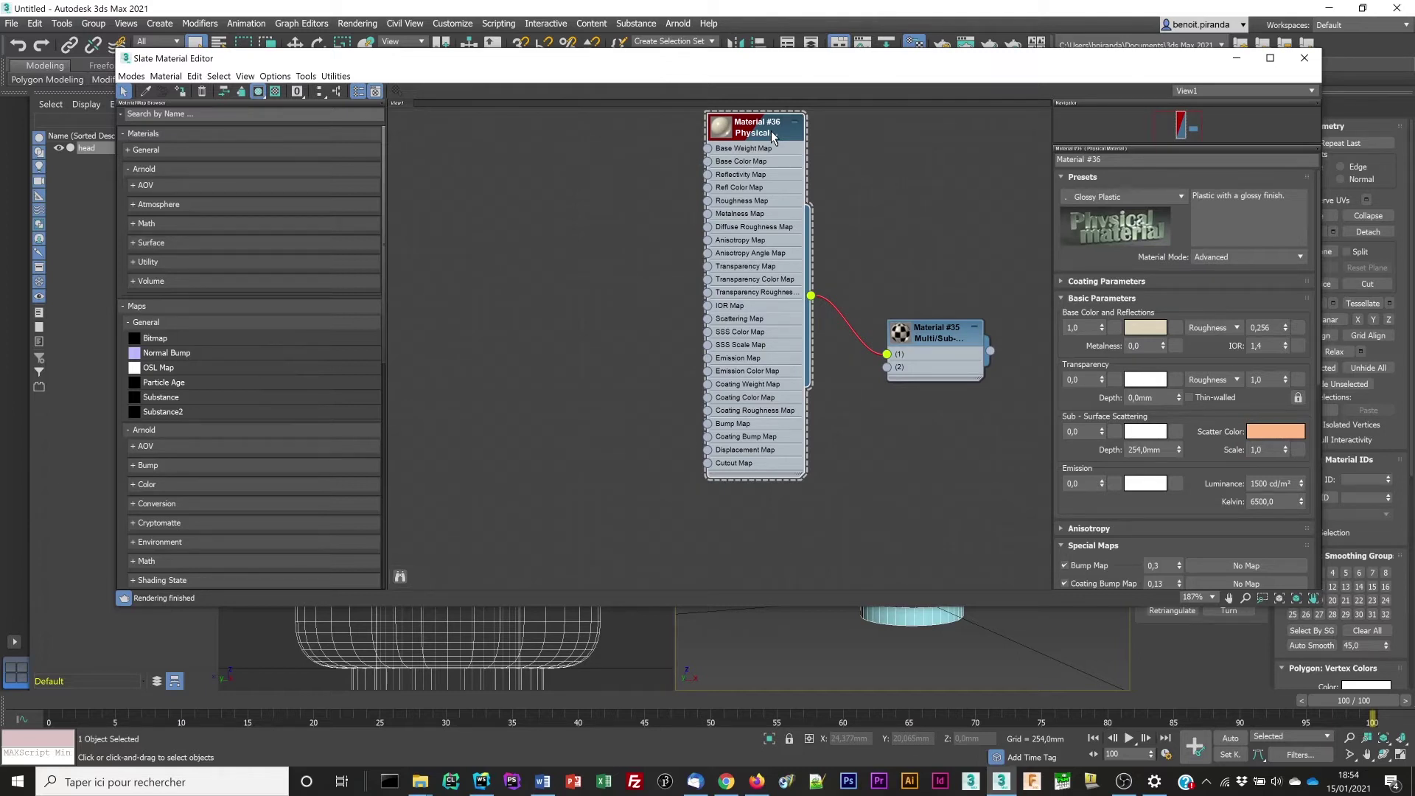
left_click_drag(772, 137, 632, 378, "shift")
scroll(632, 368, "down", 2)
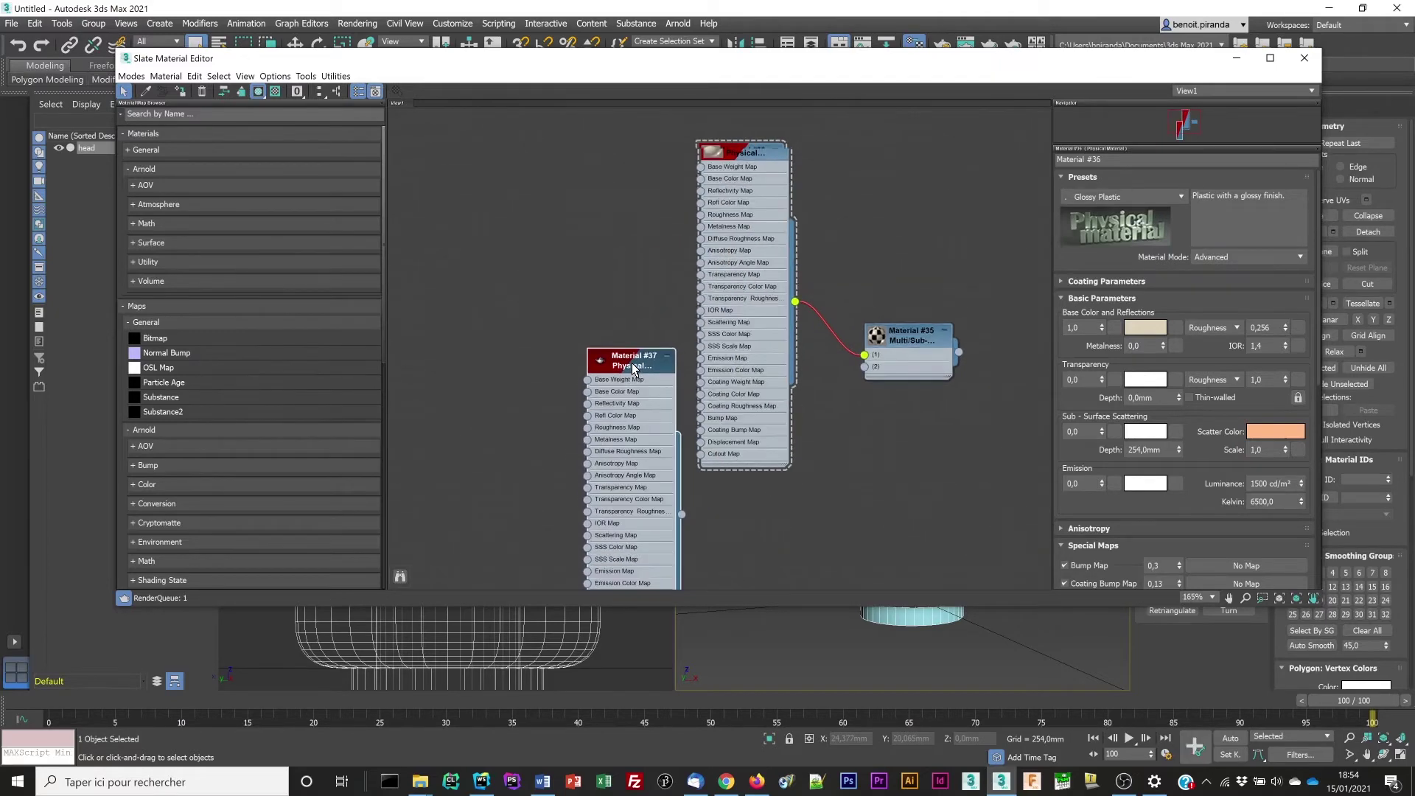
scroll(626, 280, "down", 1)
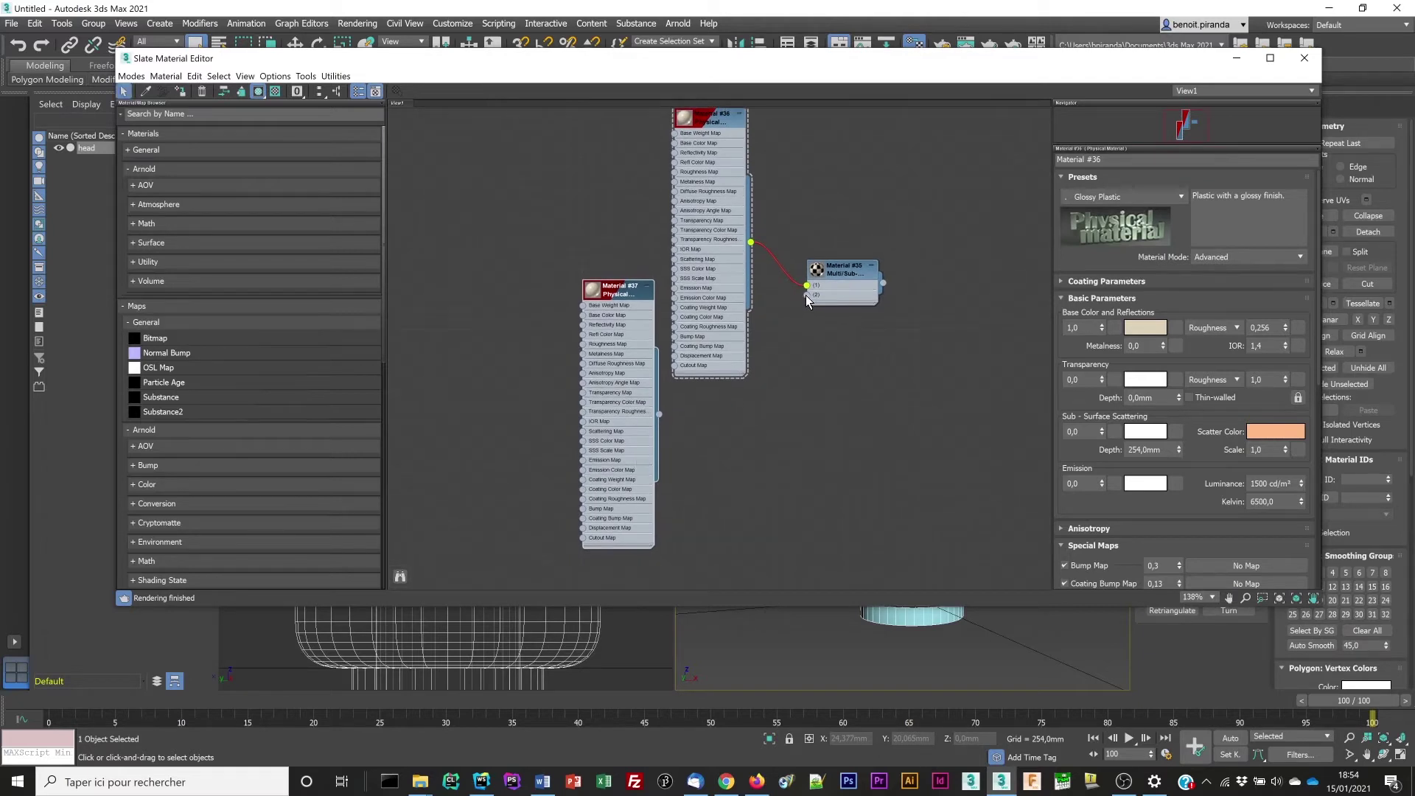
left_click_drag(678, 431, 659, 414)
Move the Multi/Sub-Object node clear of the others and name its sub-materials uni for ID 1 and visage for ID 2
left_click_drag(849, 281, 859, 373)
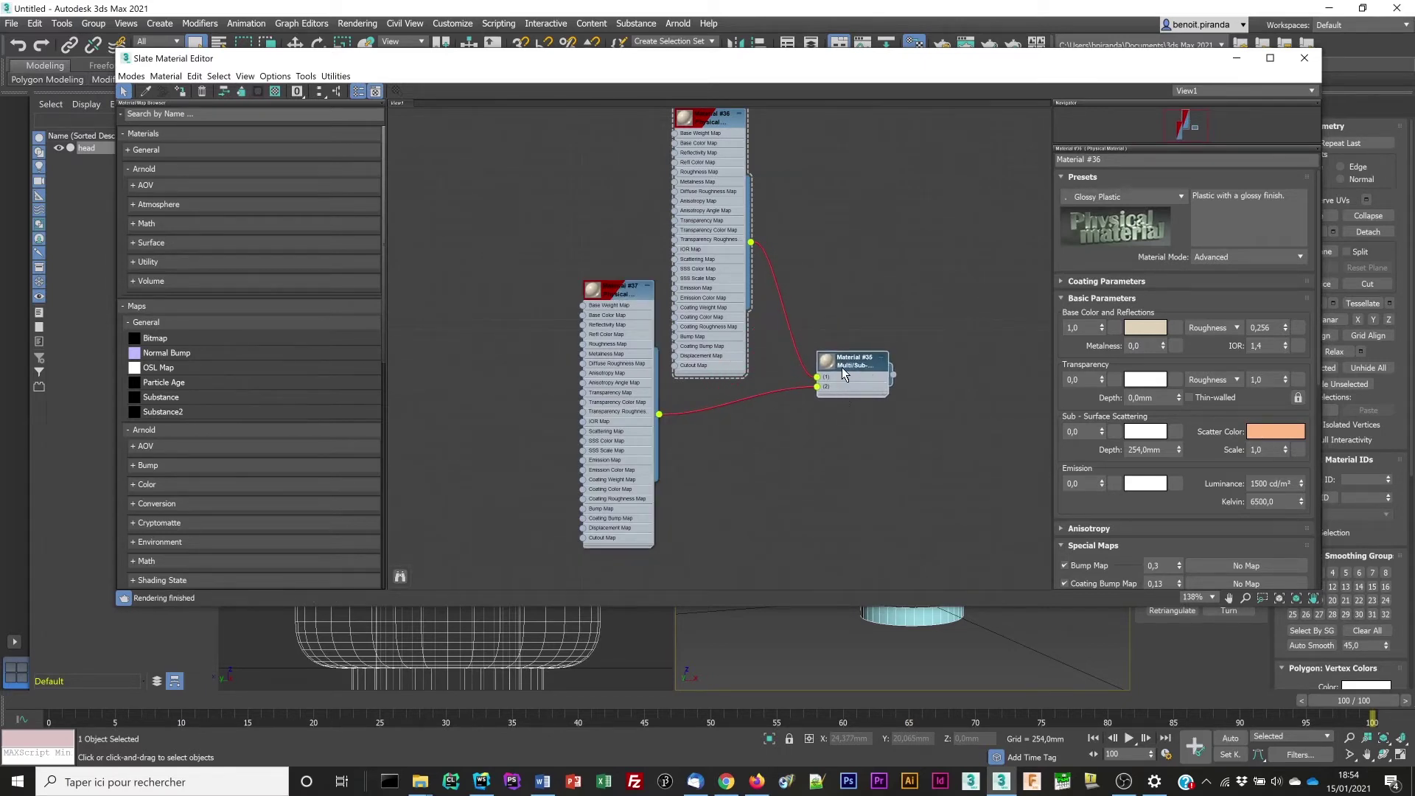
double_click(856, 364)
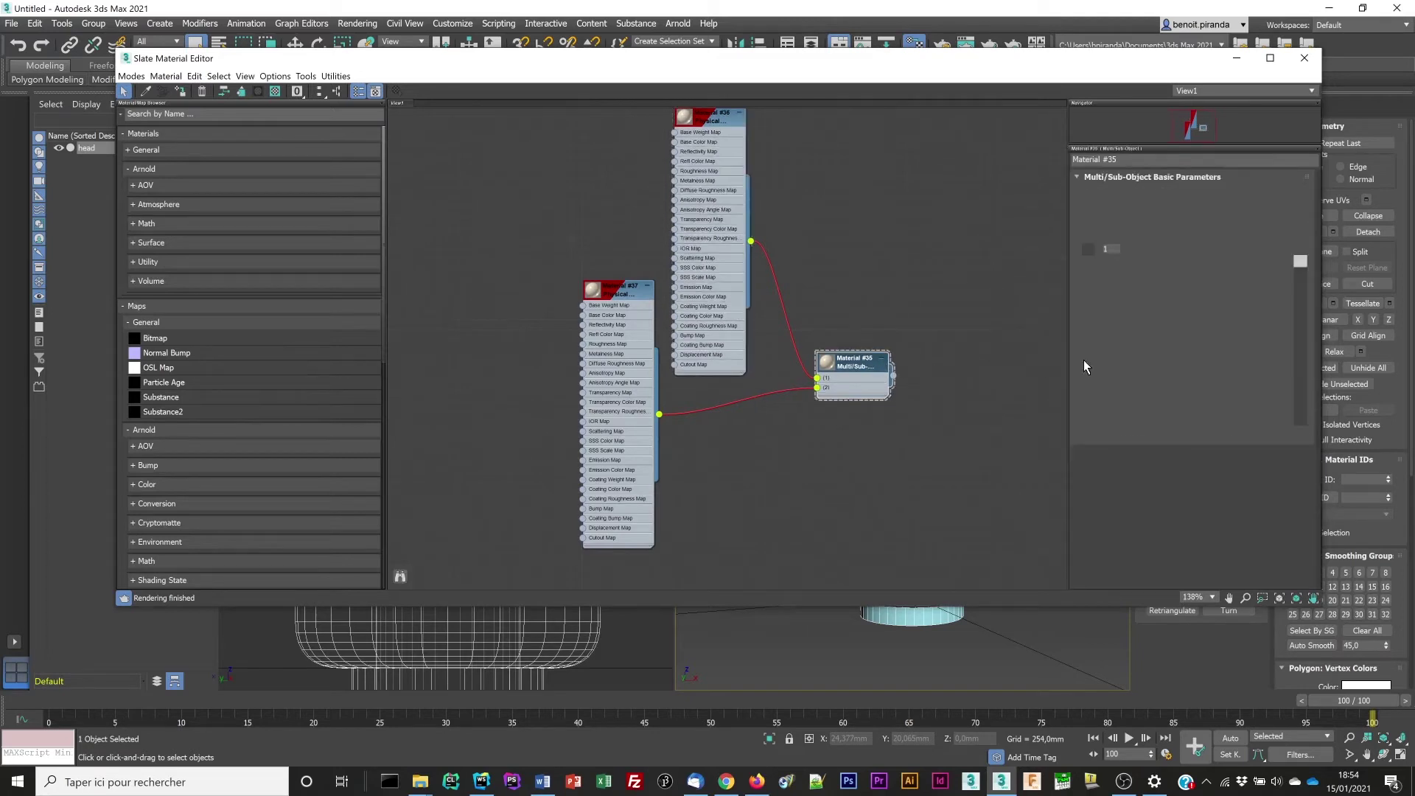
left_click(1141, 251)
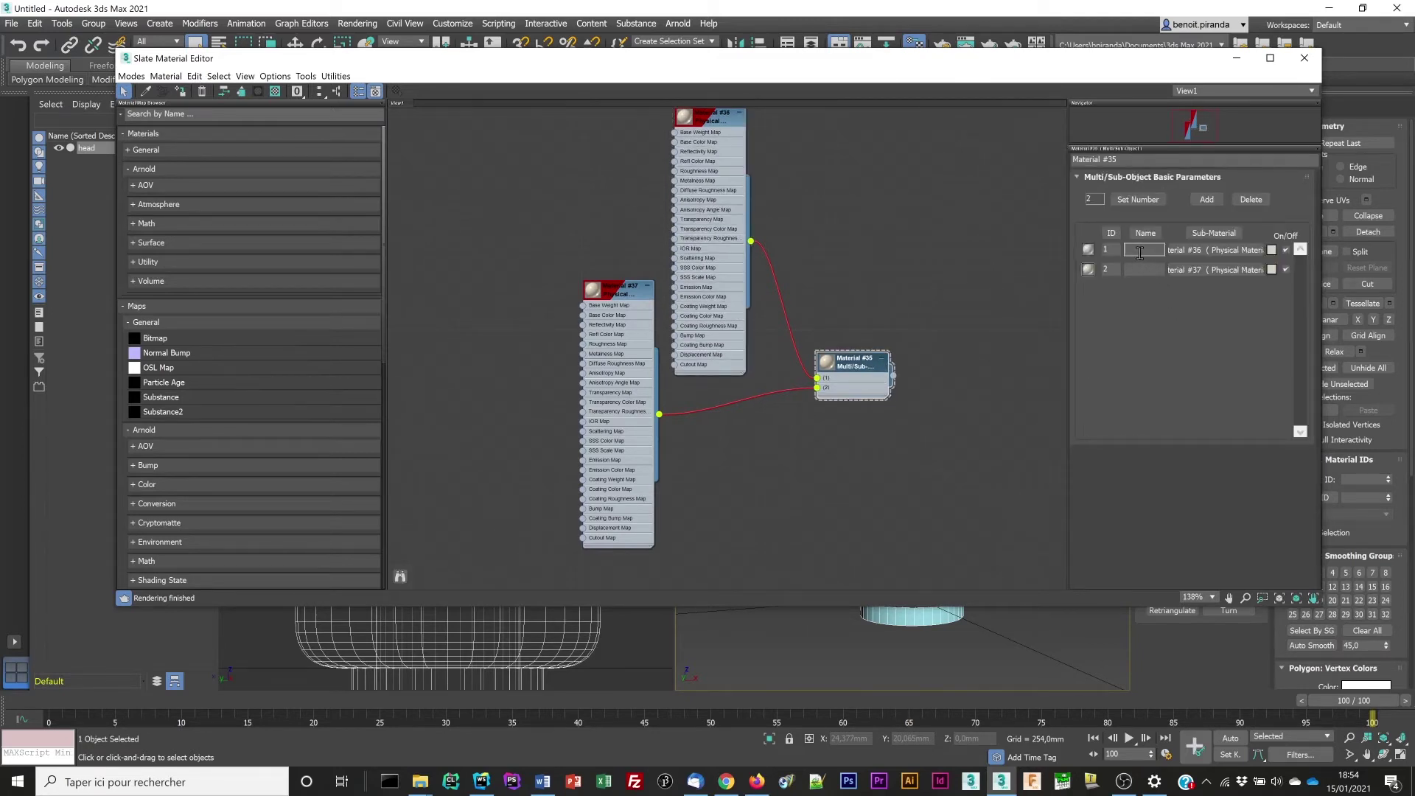
type("uni")
key("Return")
left_click(1135, 268)
type("visage")
key("Return")
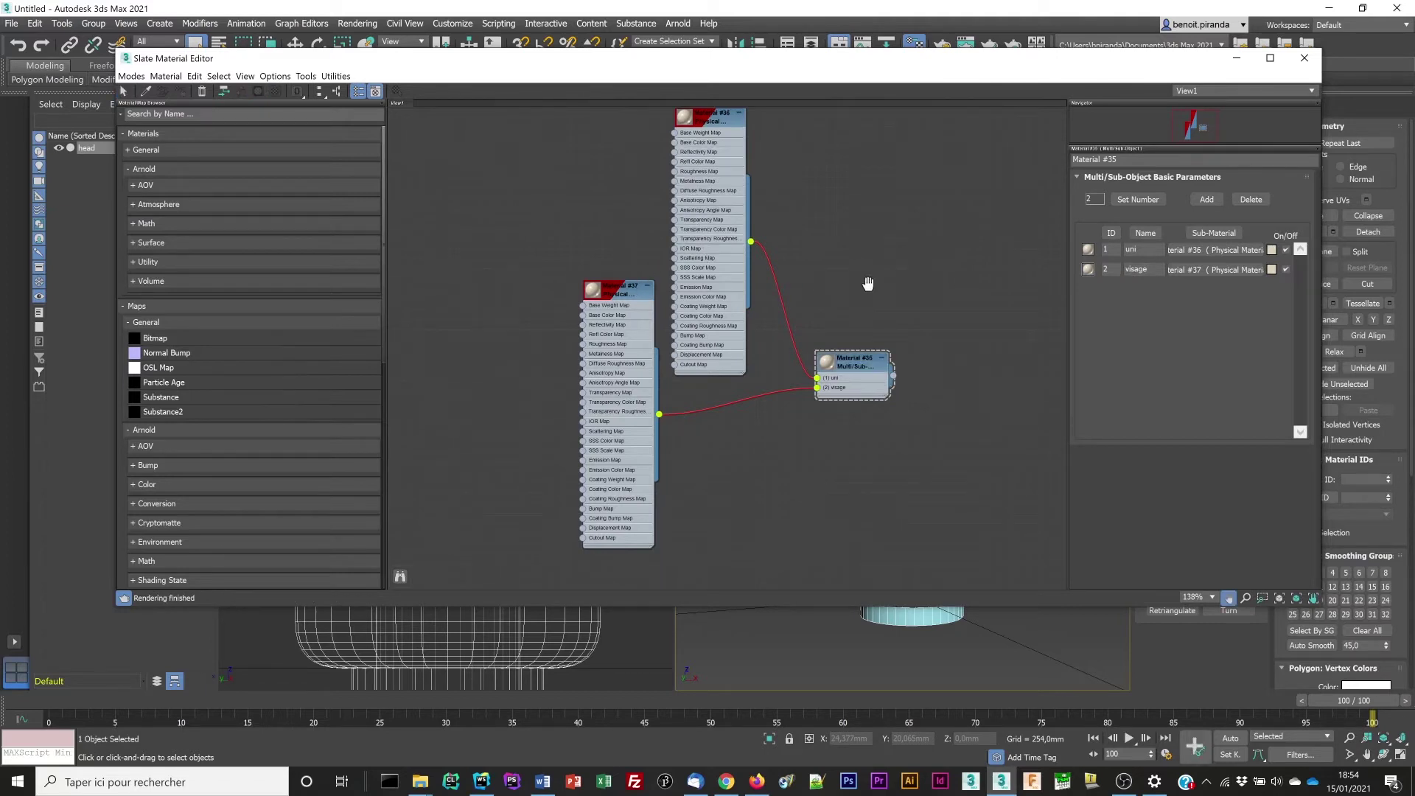
Add a Bitmap map to the Base Color Map input of the visage material
middle_click_drag(858, 269, 936, 307)
double_click(697, 336)
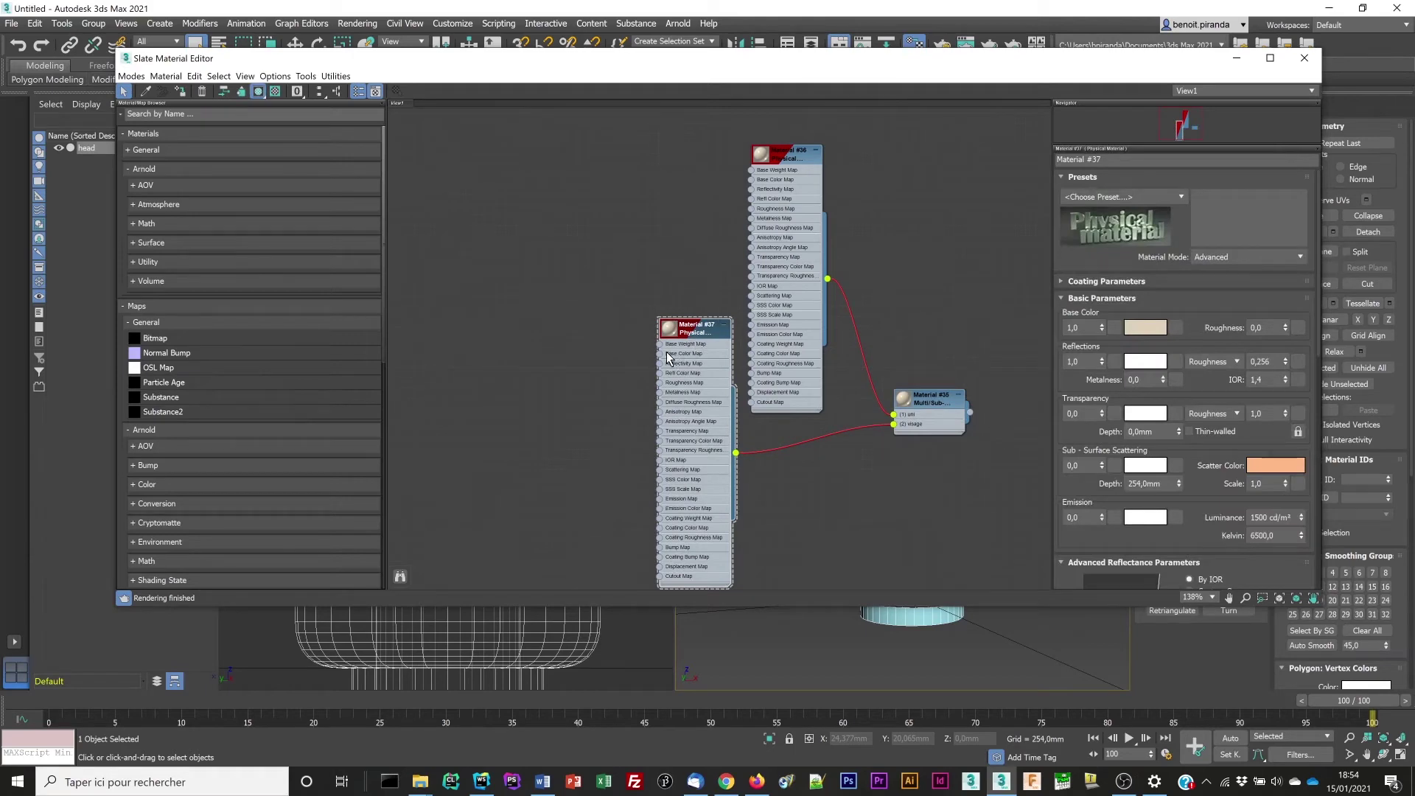
scroll(668, 331, "up", 4)
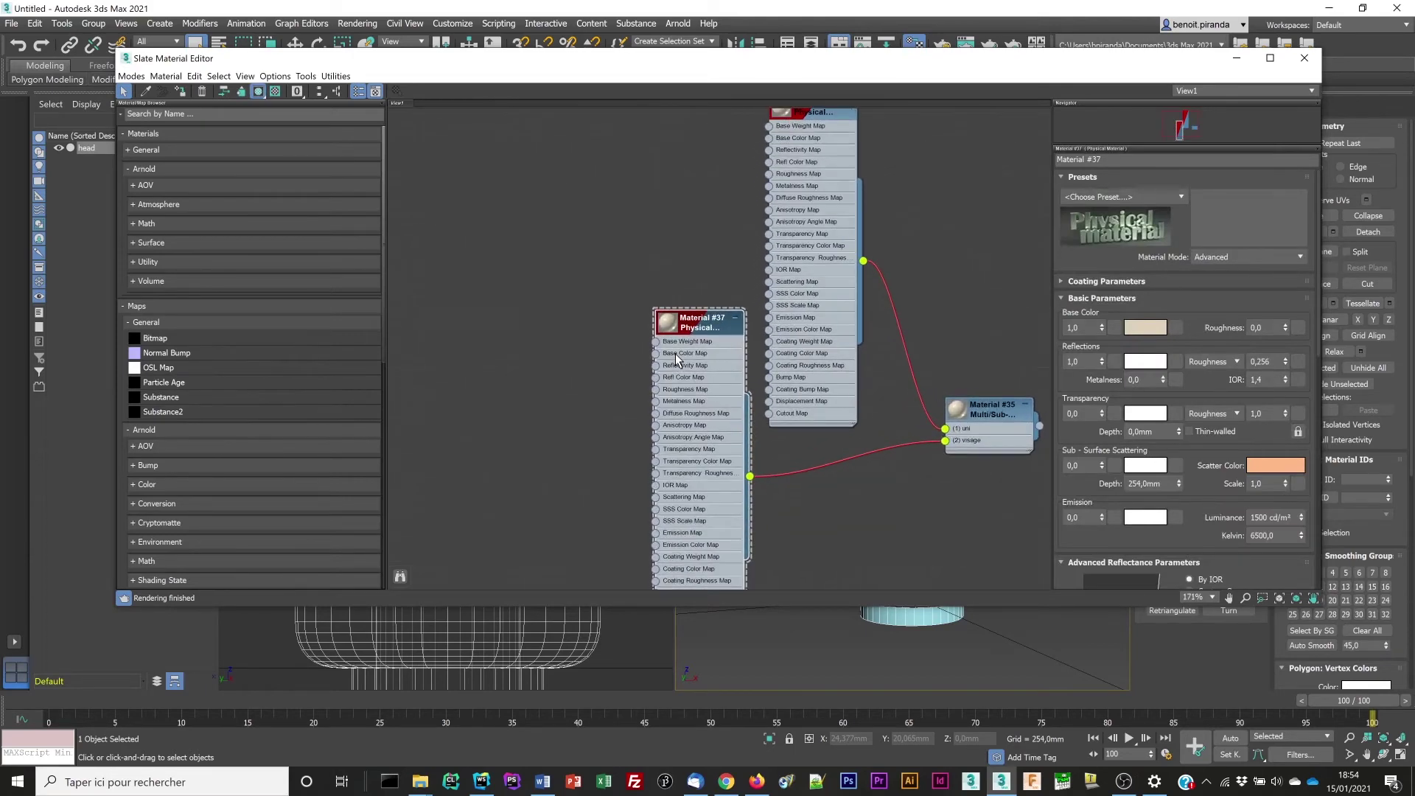
double_click(667, 325)
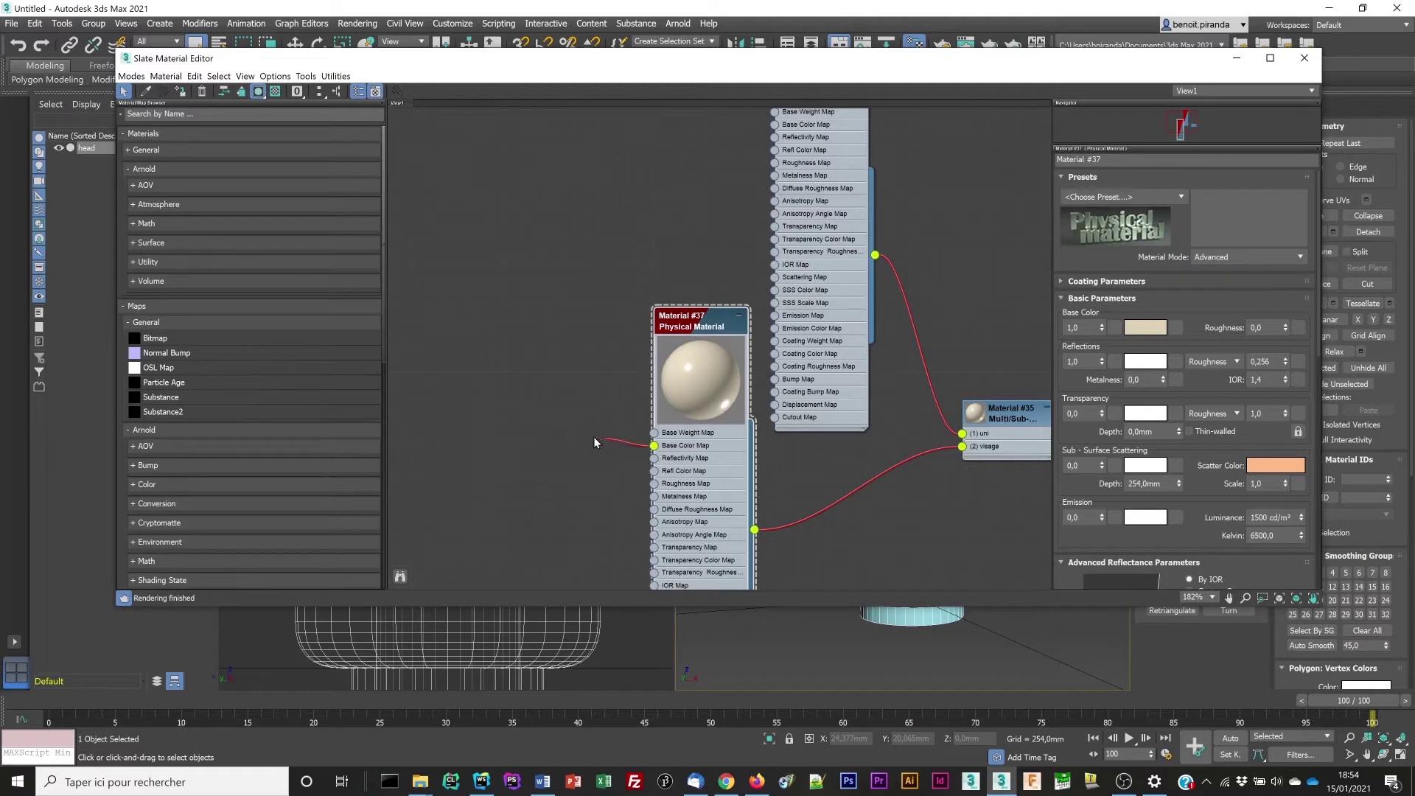
left_click_drag(567, 421, 566, 421)
mouse_move(606, 423)
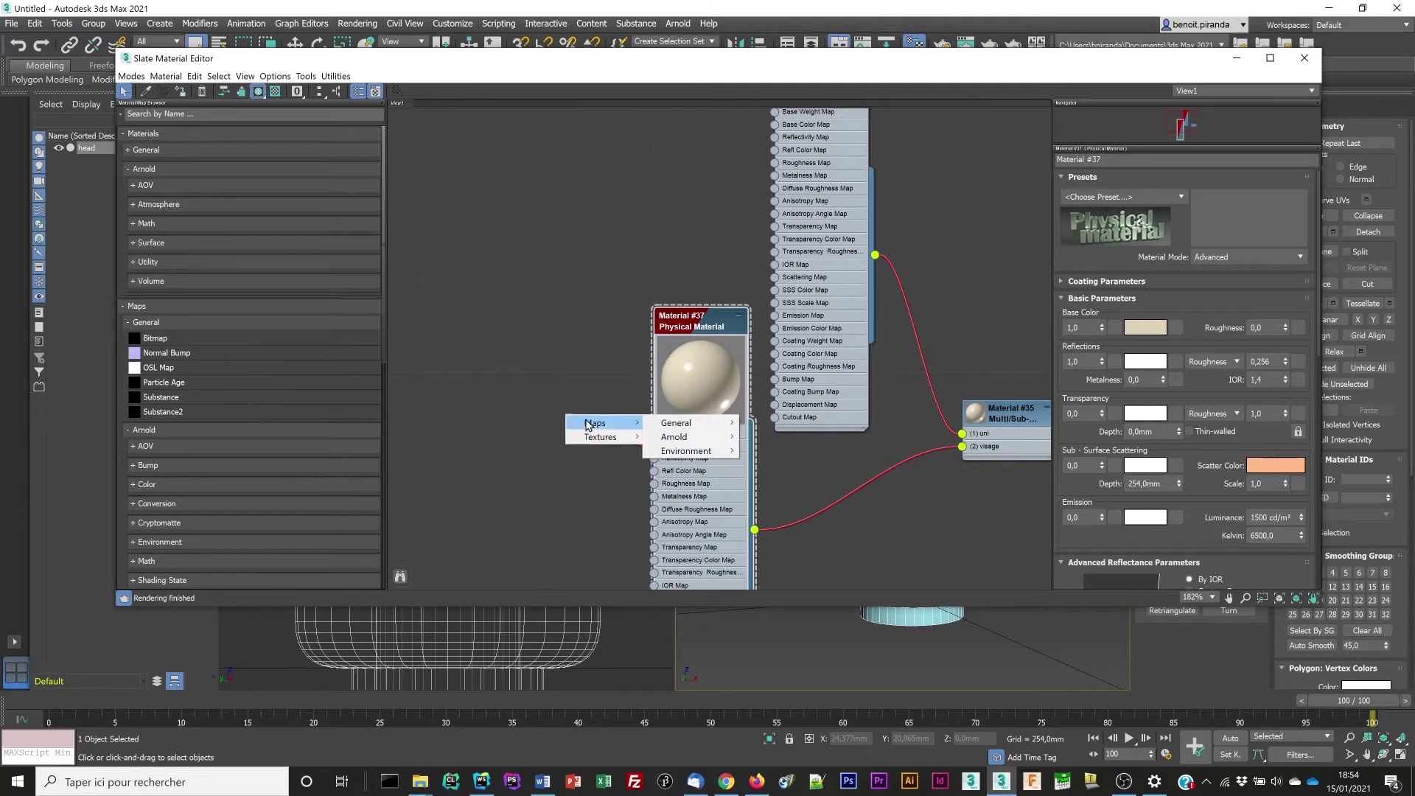
mouse_move(667, 424)
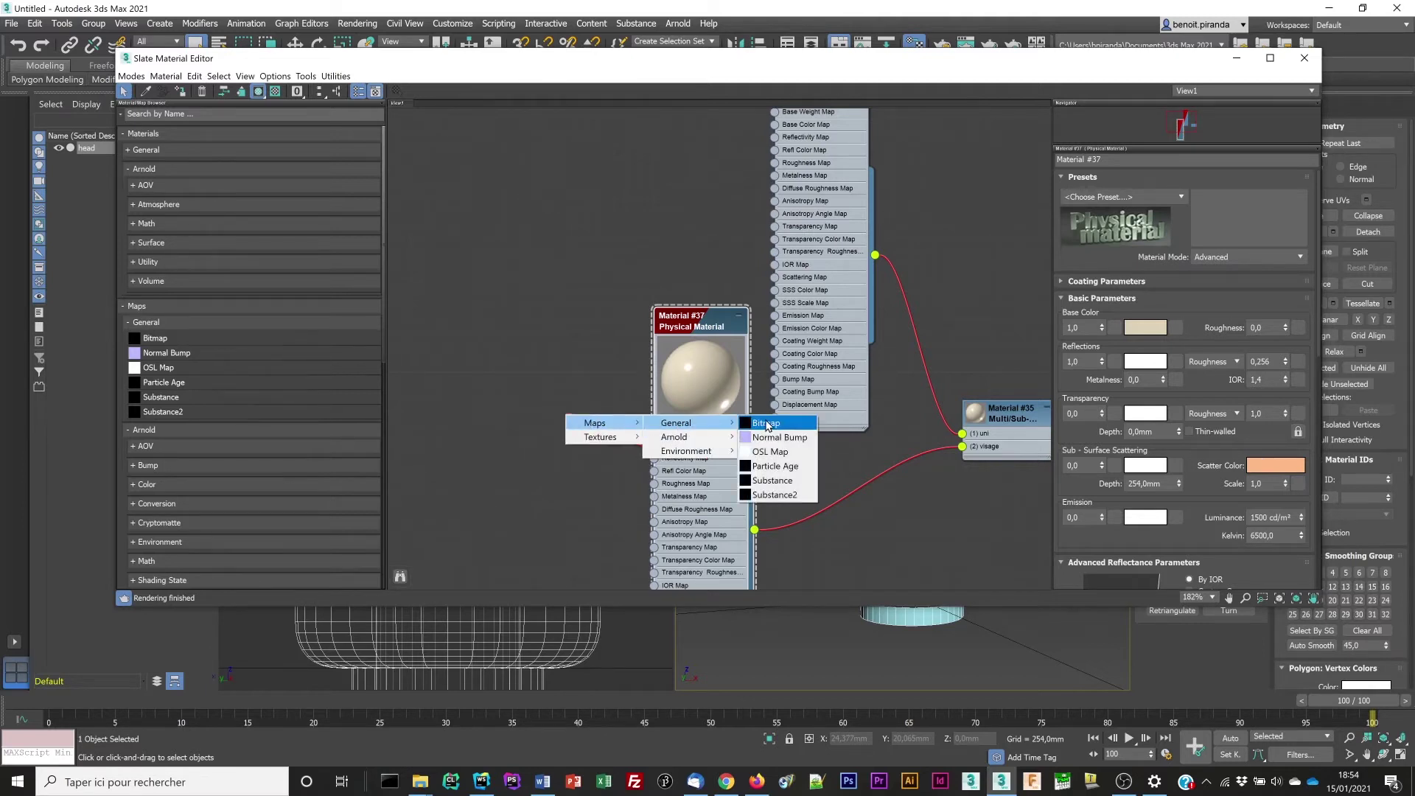
left_click(766, 424)
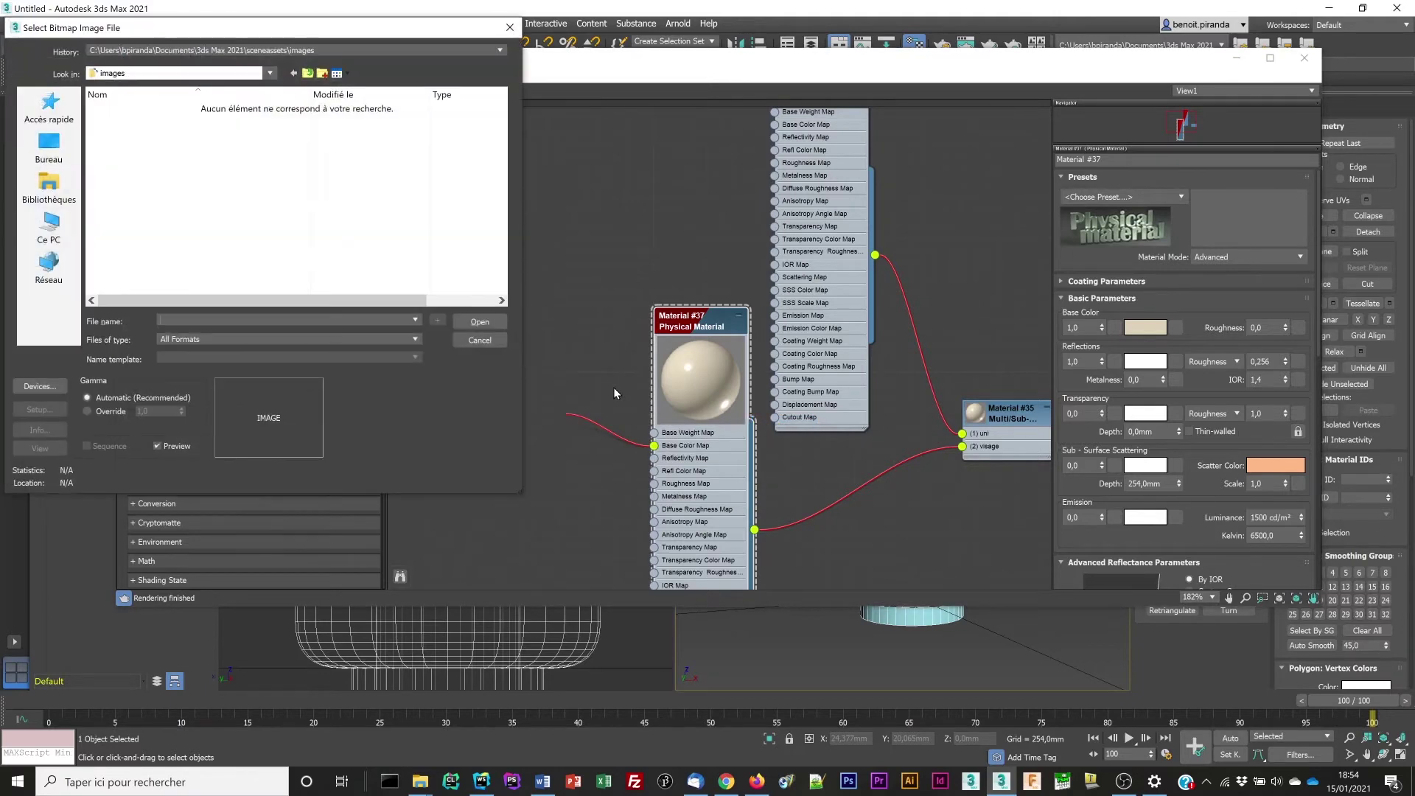
Load face4.png from the legoman folder into the Bitmap, enlarge its node preview and move it away from the material
left_click(245, 51)
left_click(246, 71)
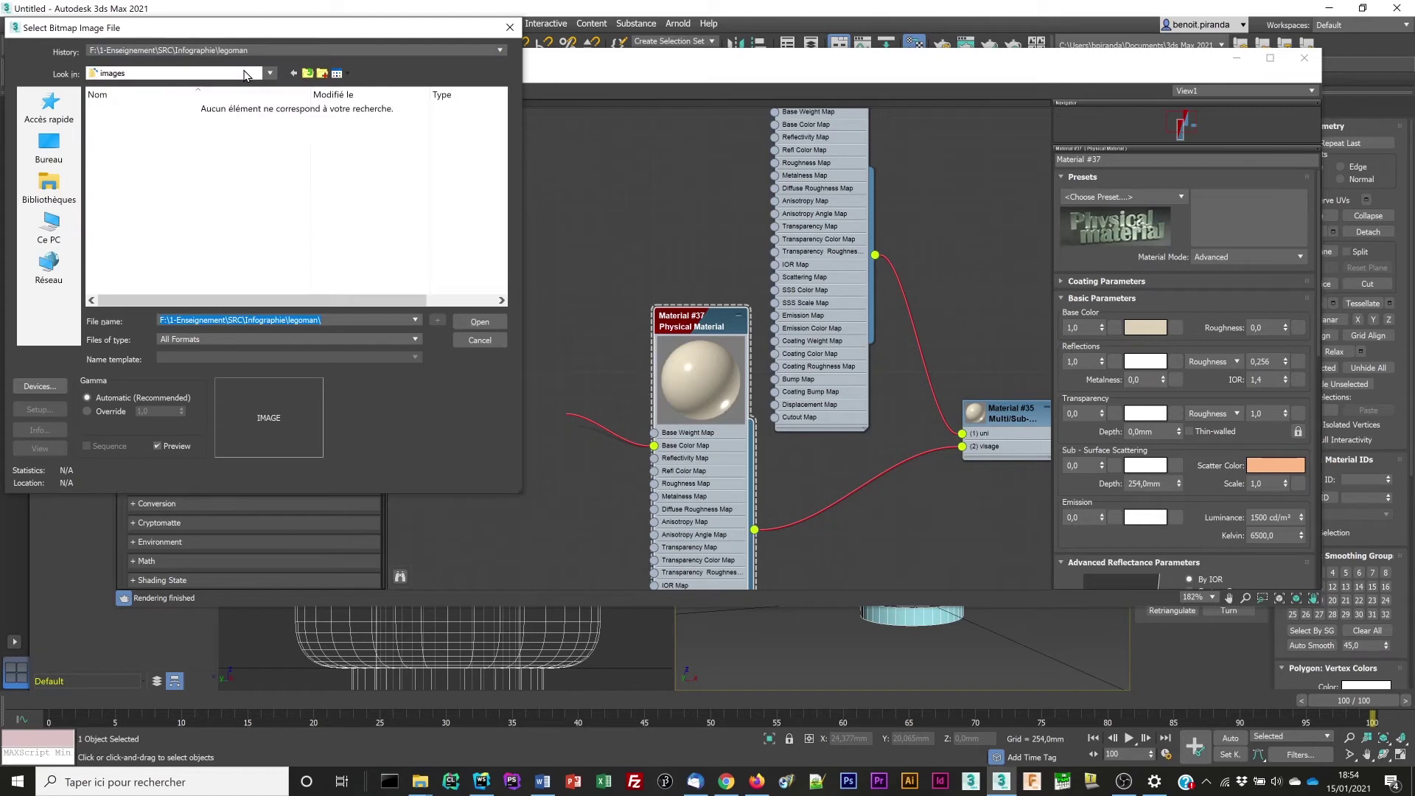
scroll(244, 190, "down", 3)
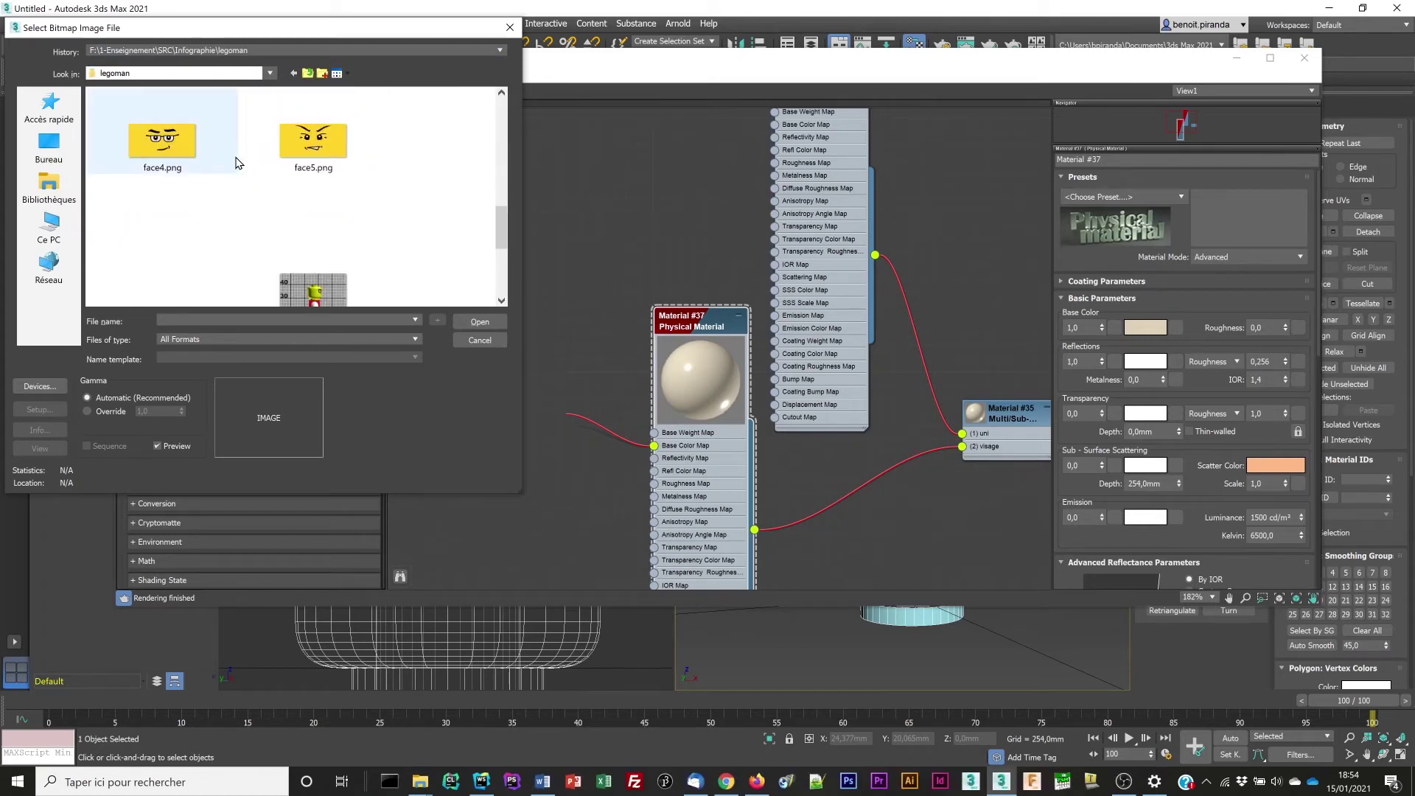
left_click(205, 170)
left_click(476, 324)
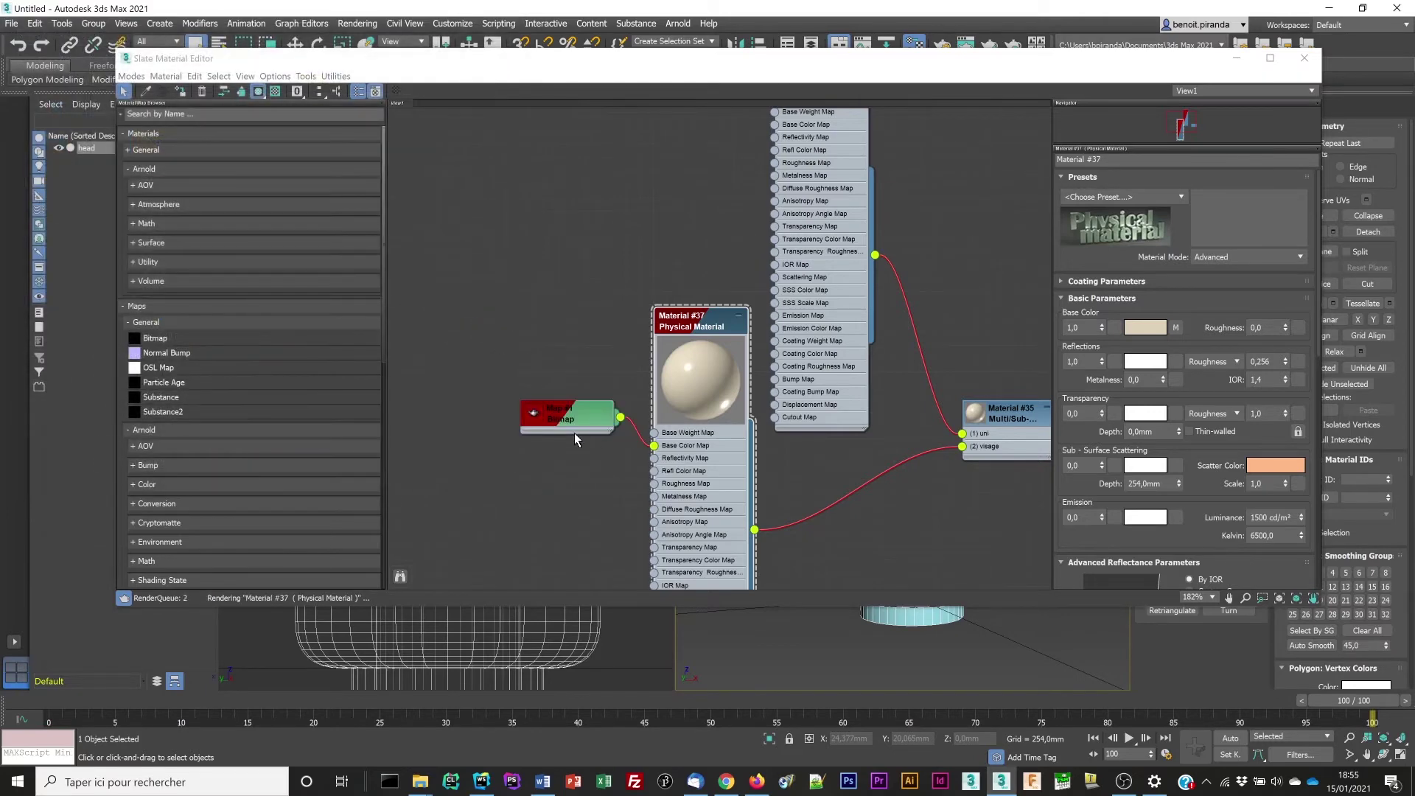
double_click(576, 414)
left_click_drag(576, 414, 534, 358)
Switch the visage material's preview object to a box and reposition its node and the bitmap node
double_click(692, 376)
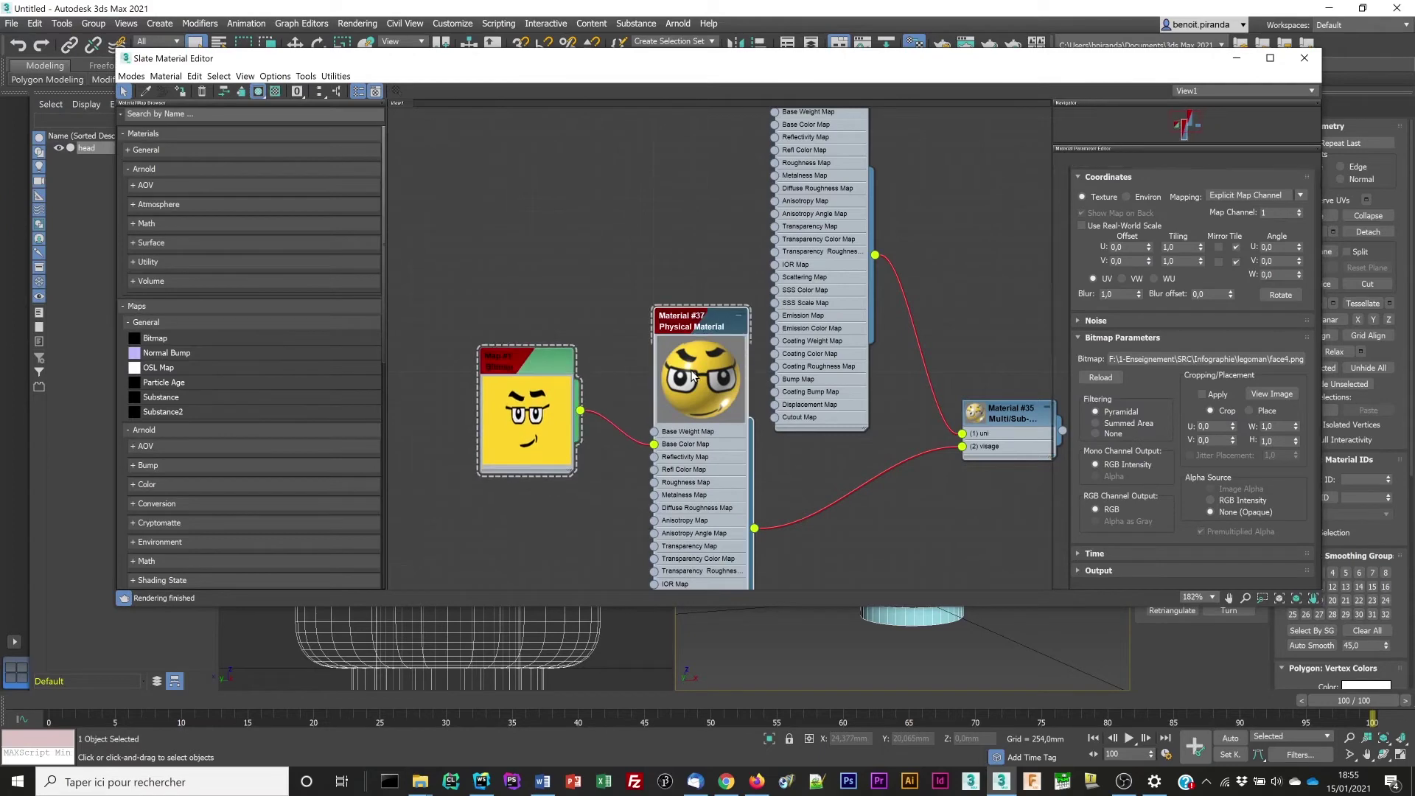
right_click(691, 375)
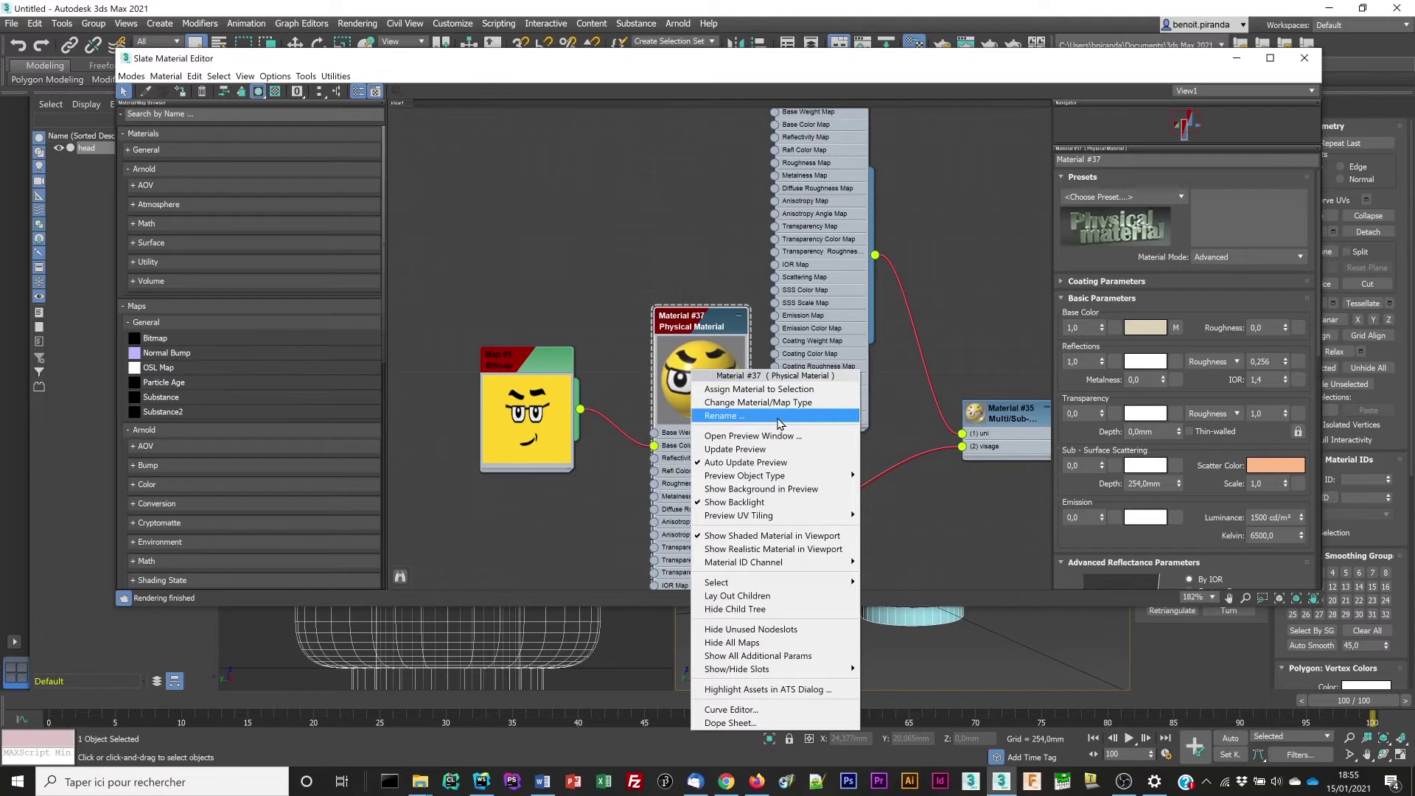
mouse_move(783, 477)
left_click(884, 503)
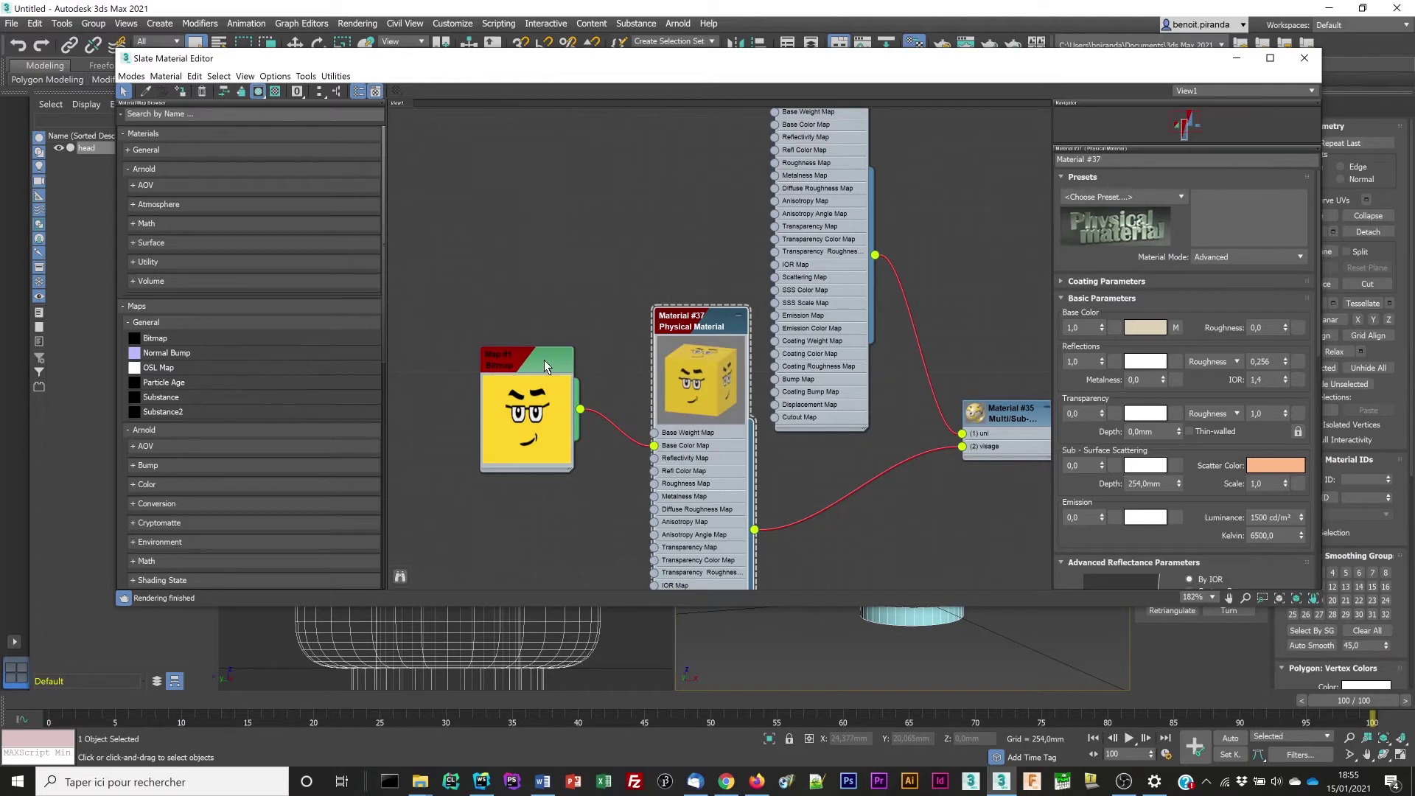
left_click_drag(544, 360, 558, 332)
left_click_drag(661, 313, 655, 297)
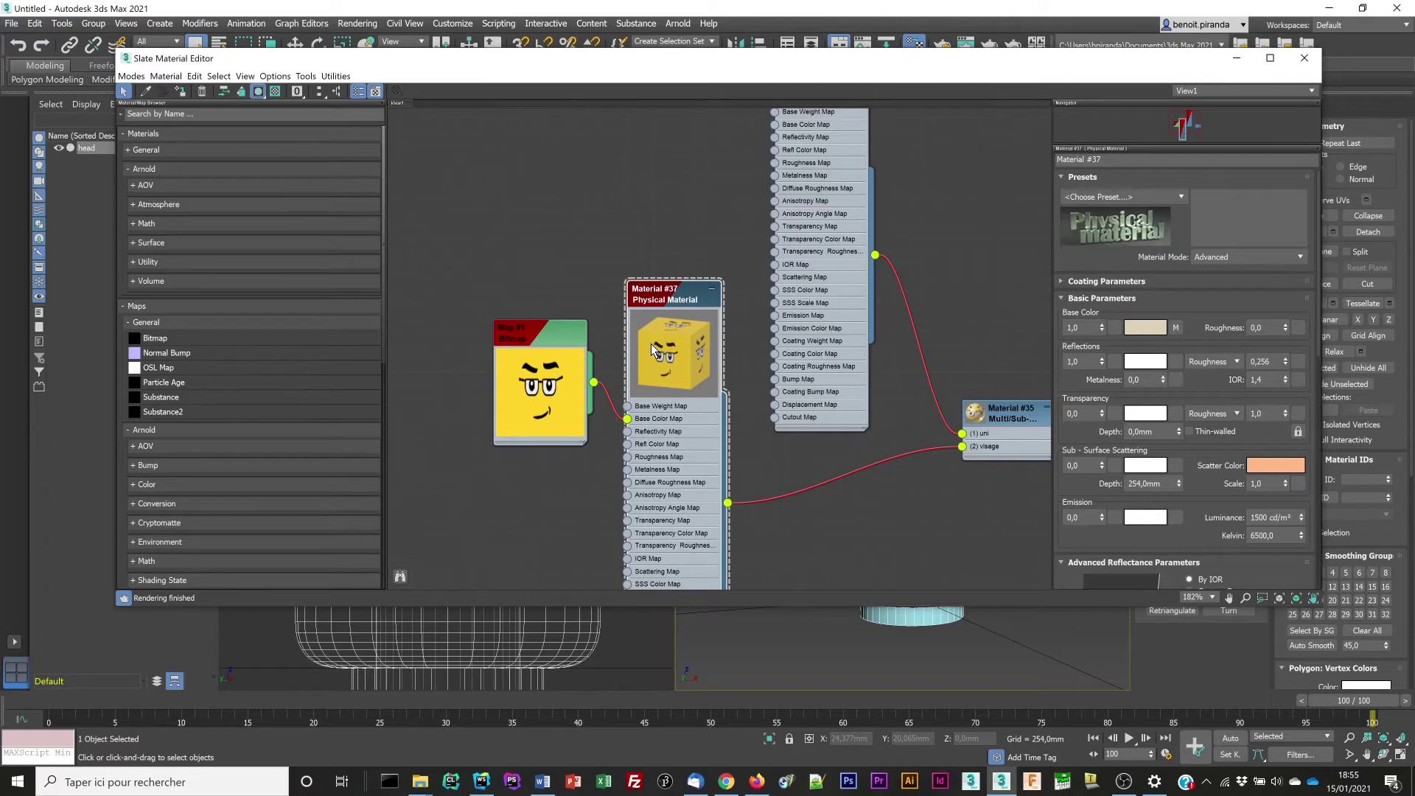
Set the uni material's base color to the yellow sampled from the face bitmap's background
middle_click_drag(905, 258, 917, 364)
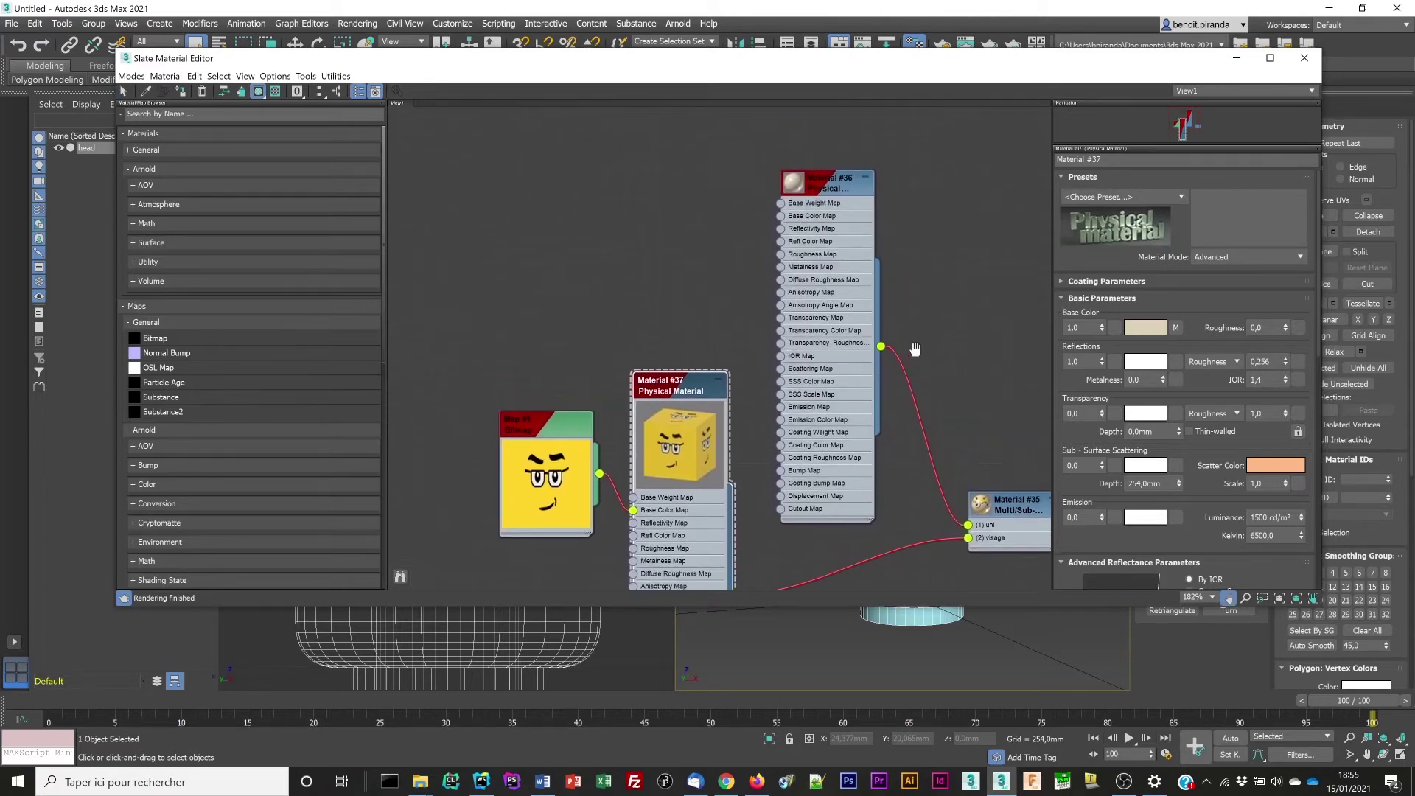
right_click(821, 190)
double_click(814, 191)
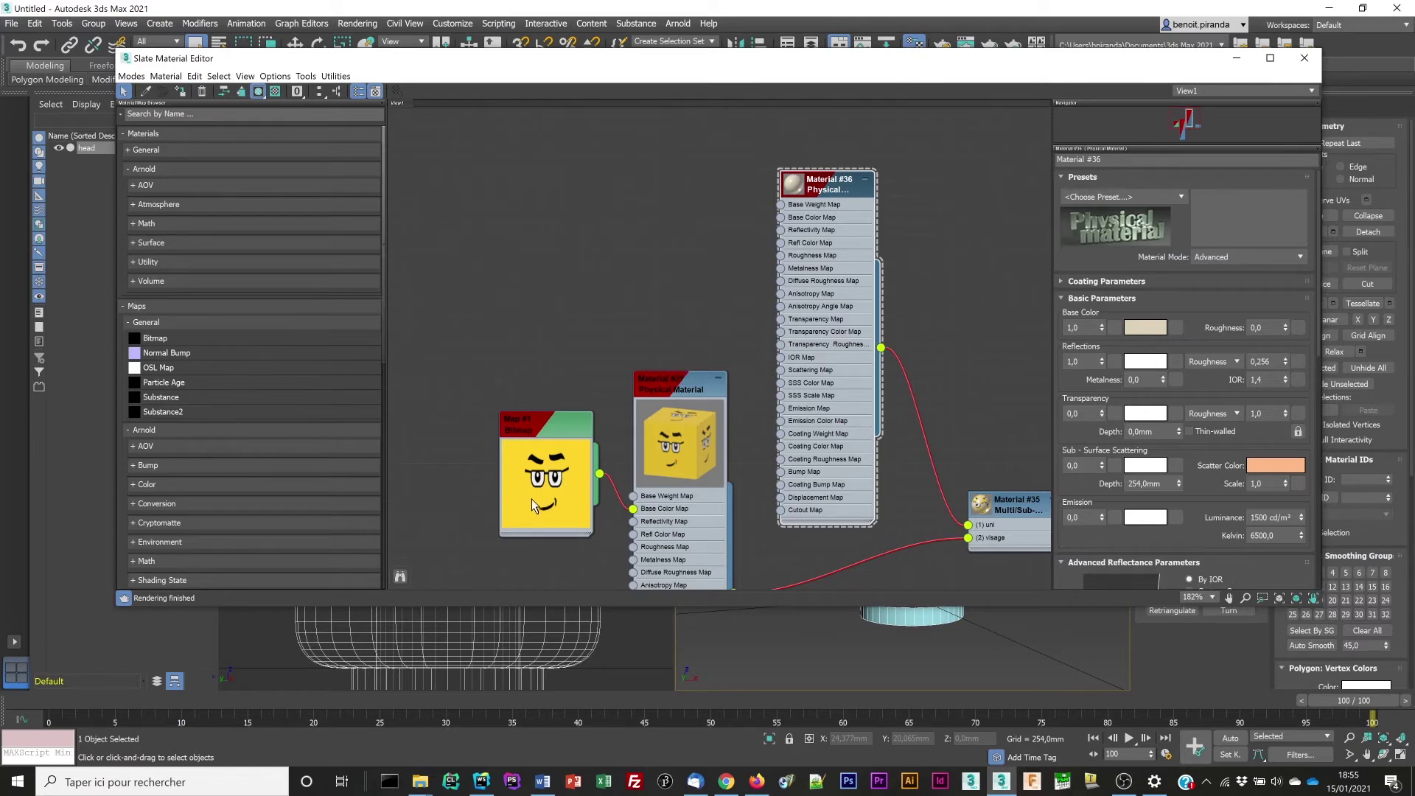
left_click(1142, 330)
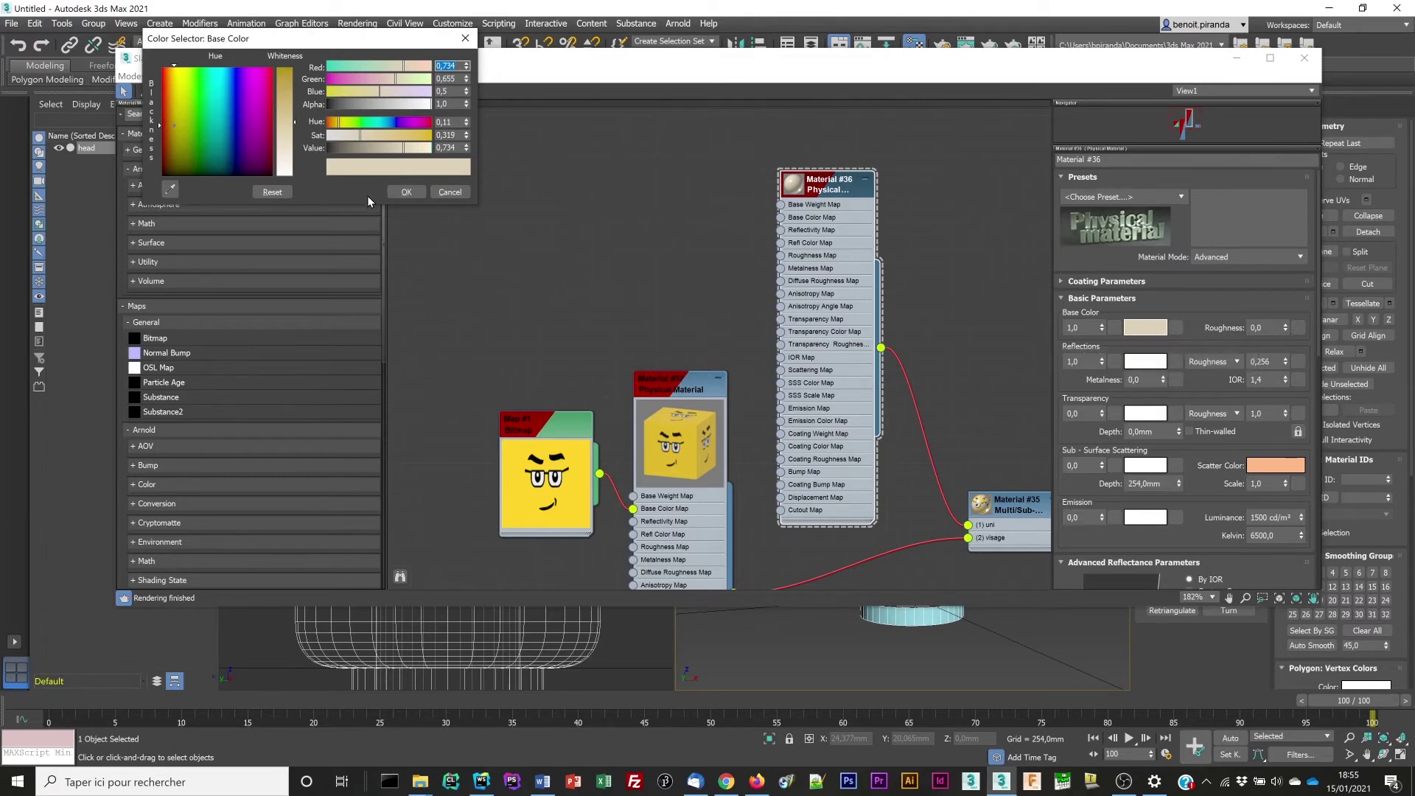
left_click_drag(258, 42, 457, 130)
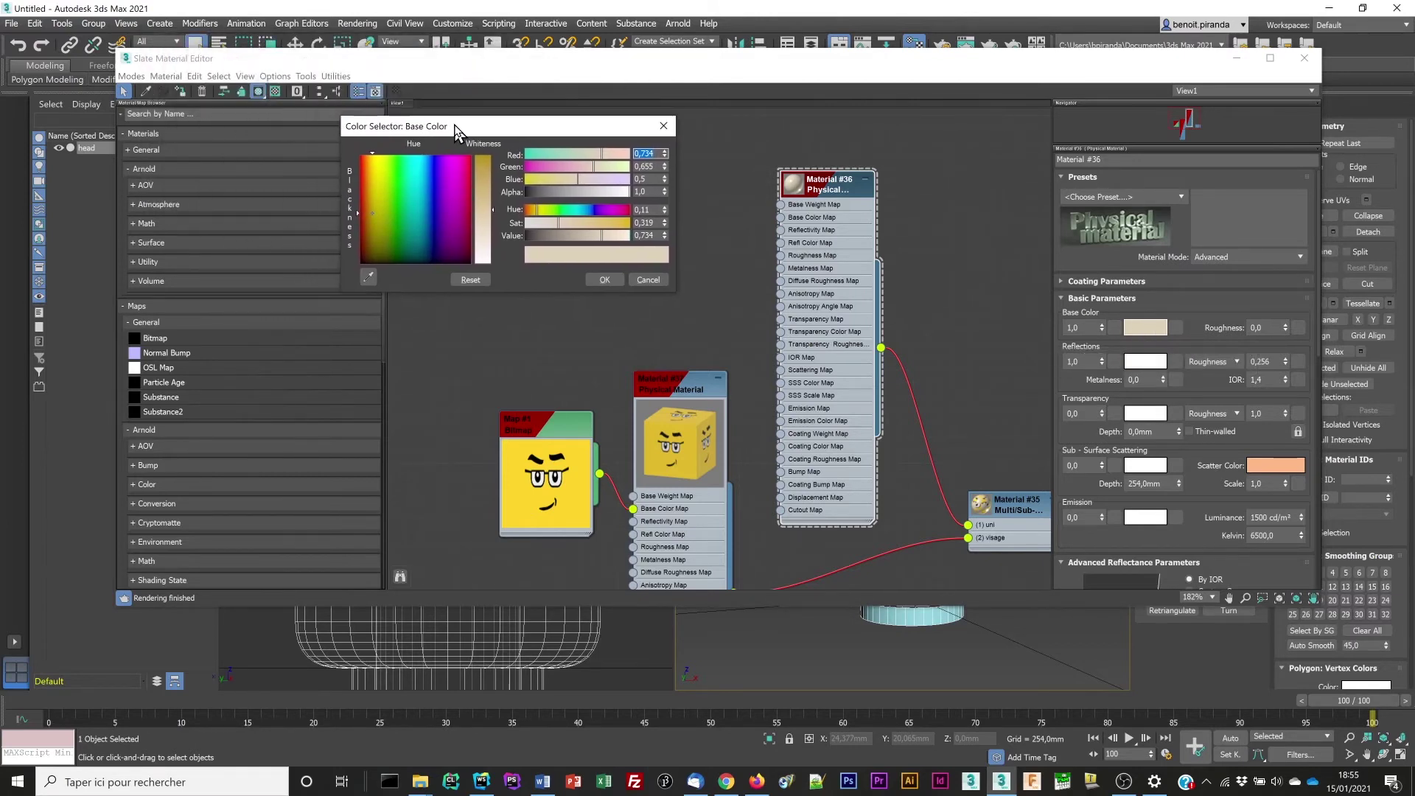
left_click(369, 279)
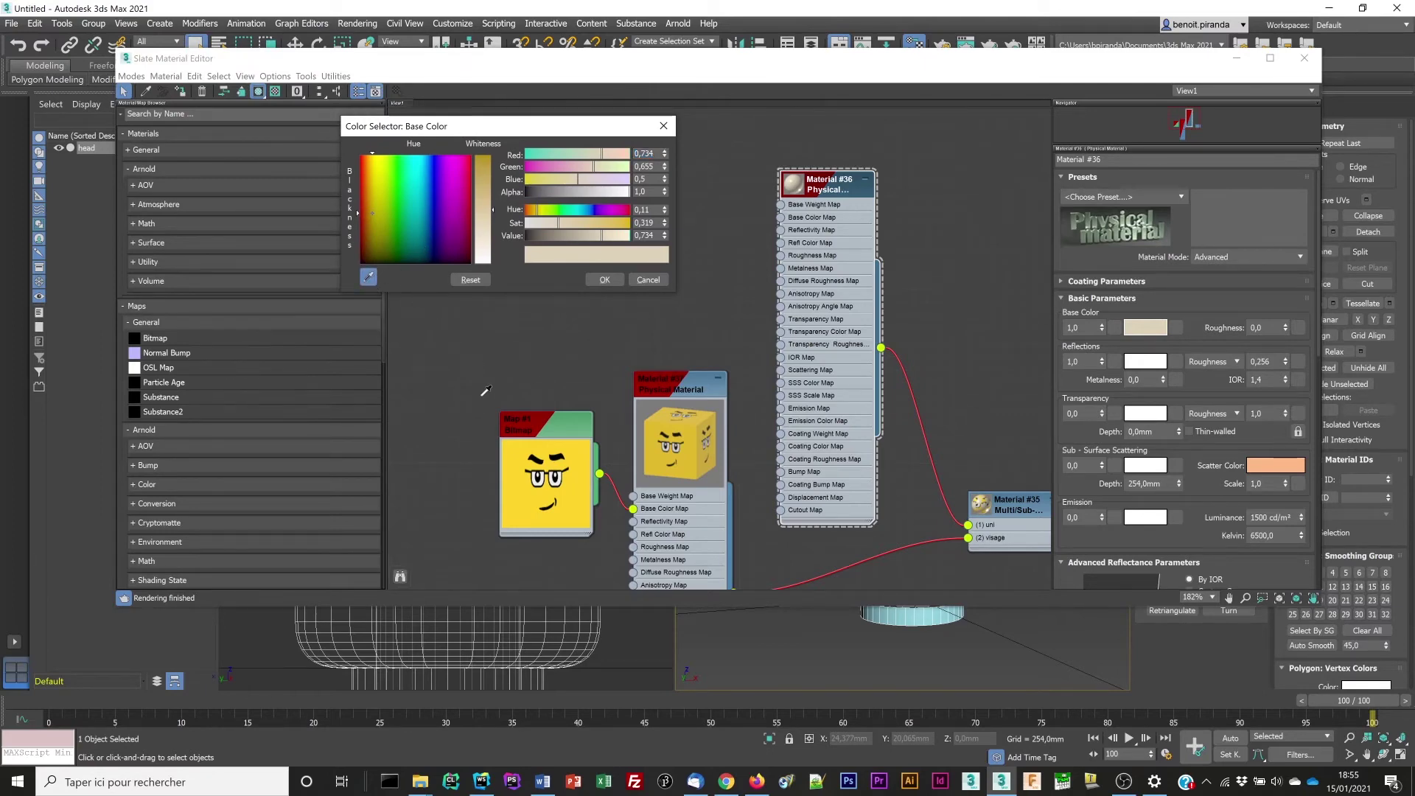
left_click(519, 488)
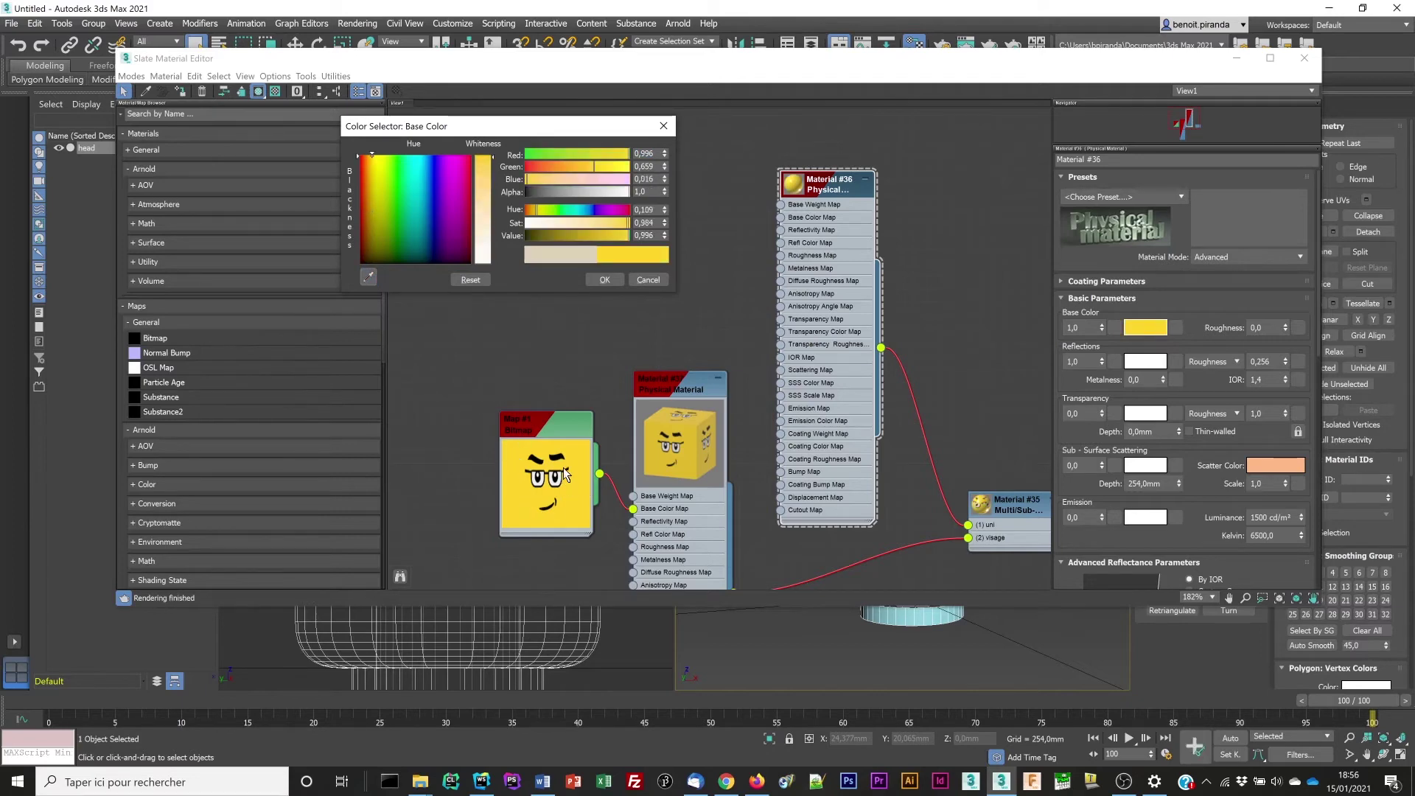
left_click(604, 281)
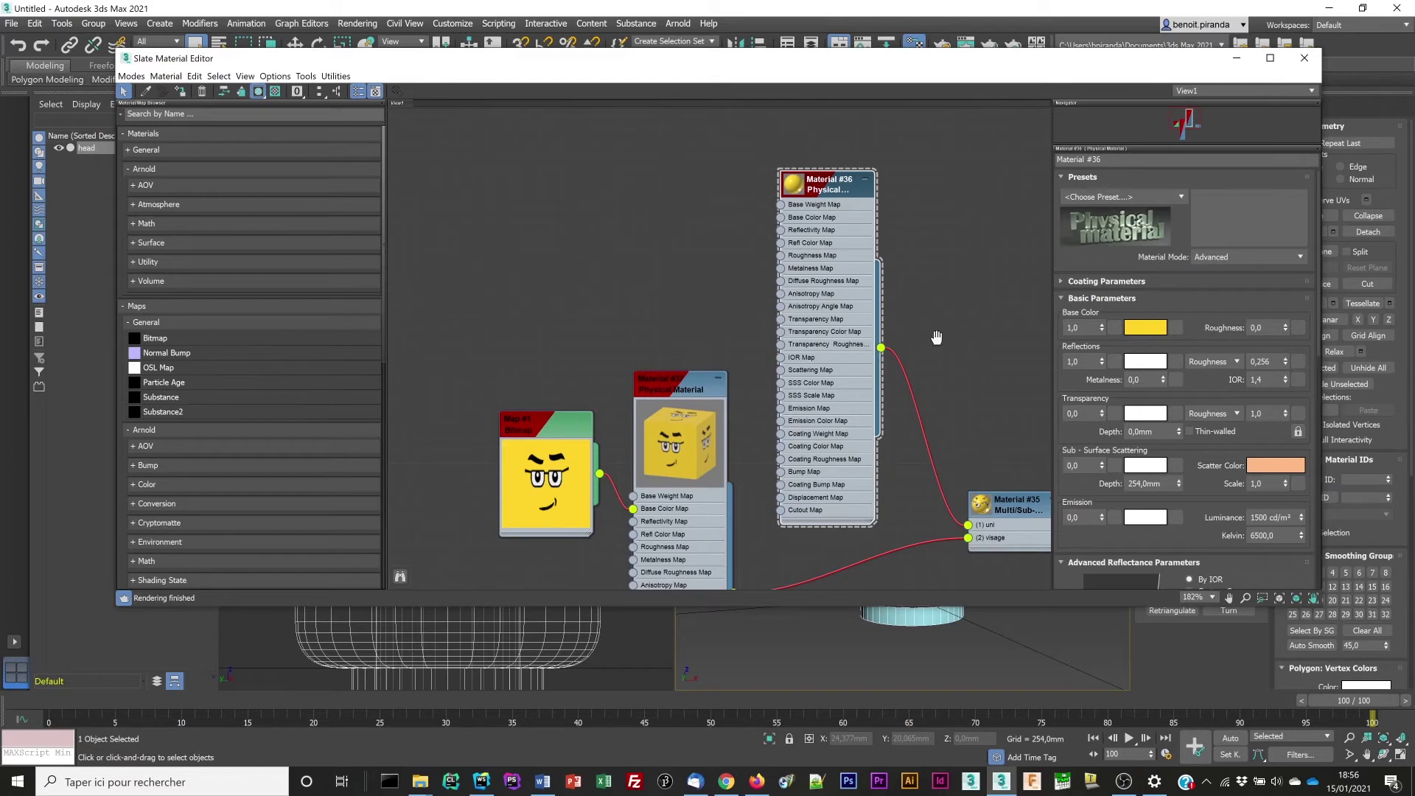
Move the material editor aside and leave polygon sub-object mode on the head
middle_click_drag(936, 336, 859, 272)
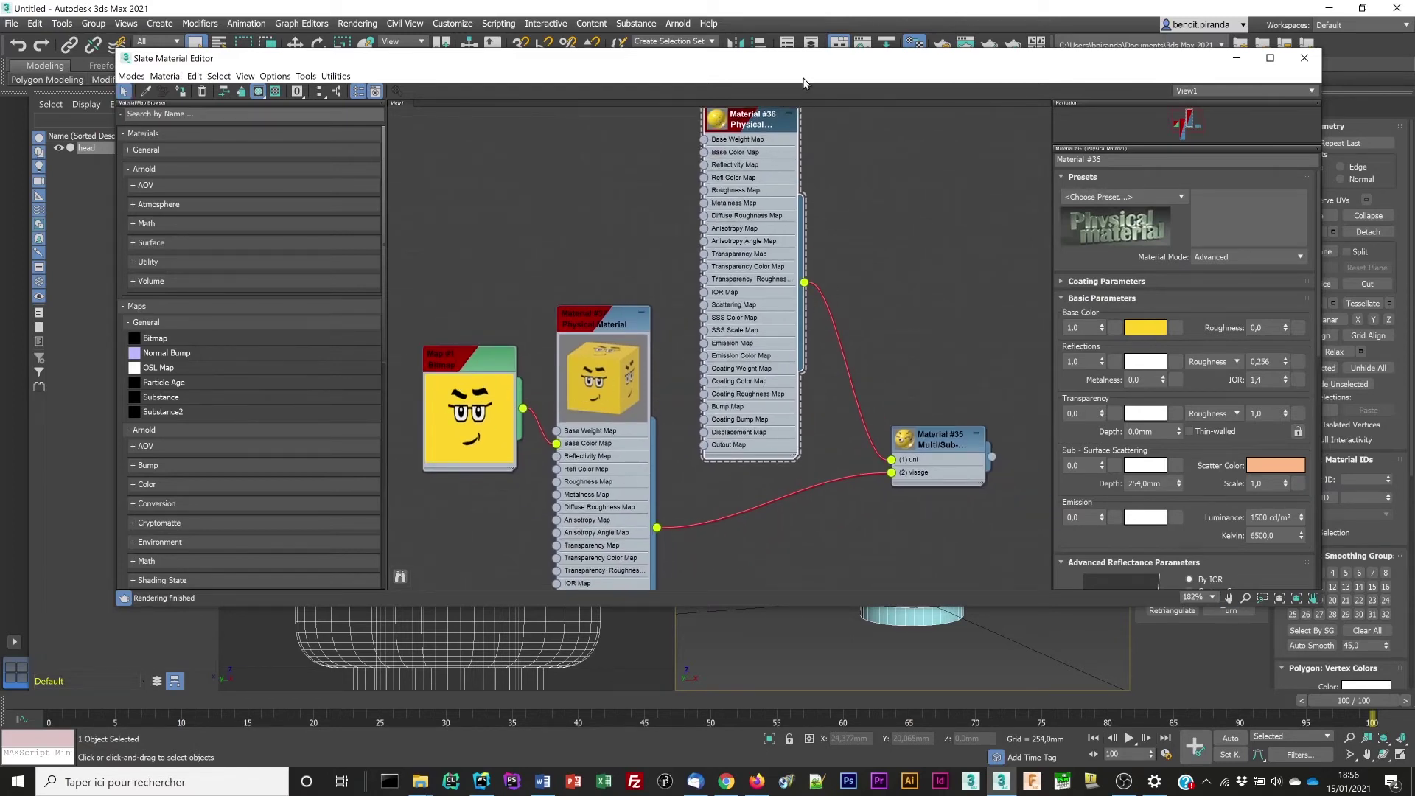
left_click_drag(796, 63, 763, 28)
left_click(820, 623)
left_click(898, 593)
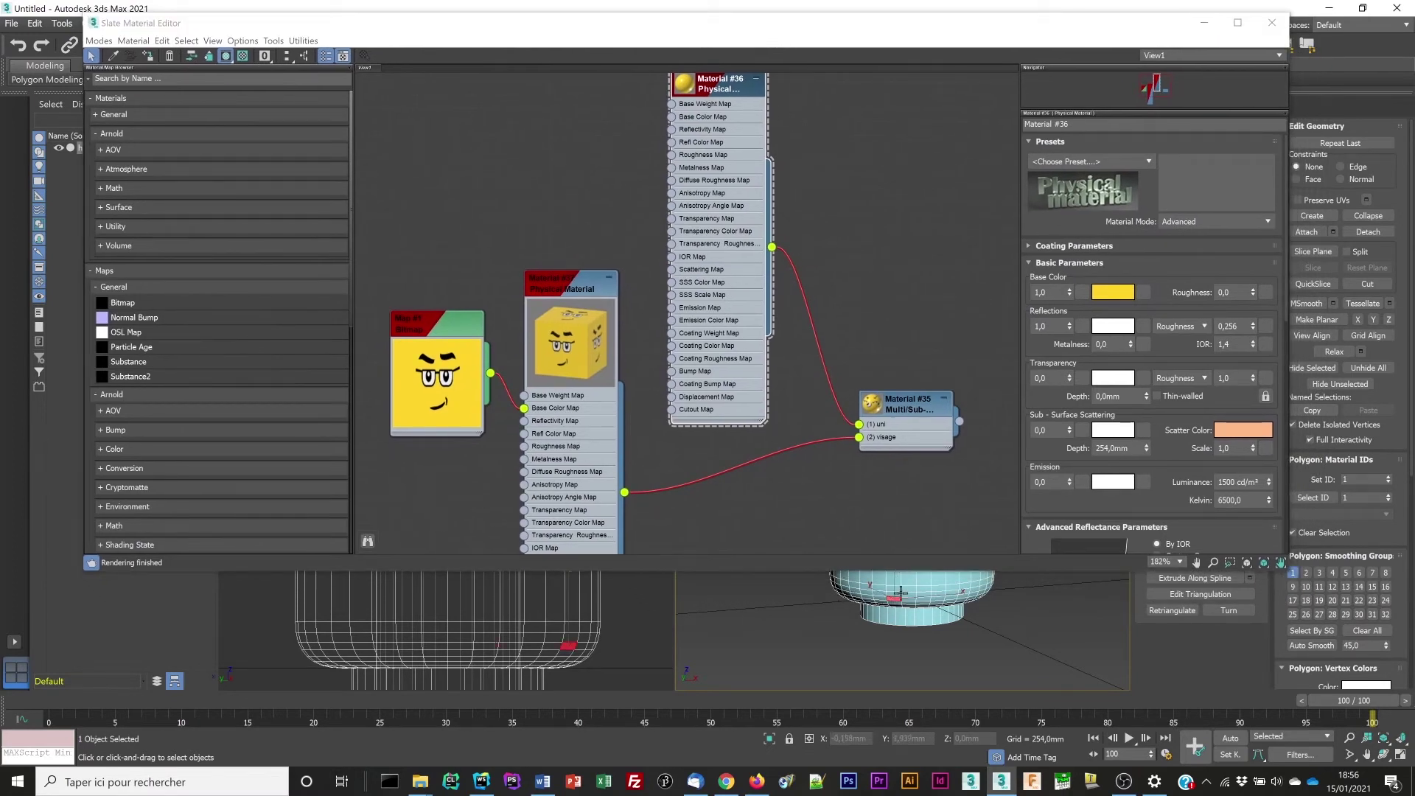
left_click_drag(1005, 32, 786, 60)
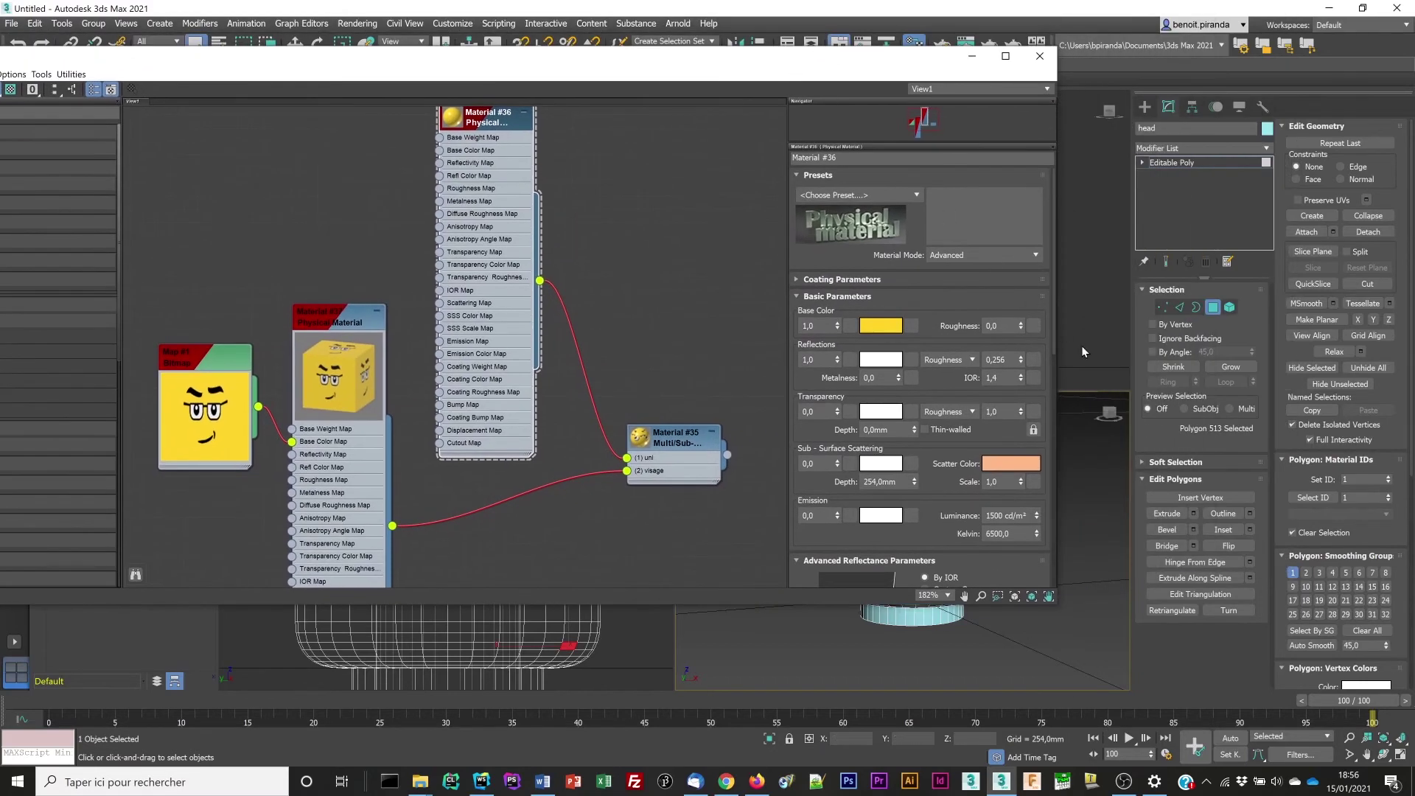
left_click(1213, 309)
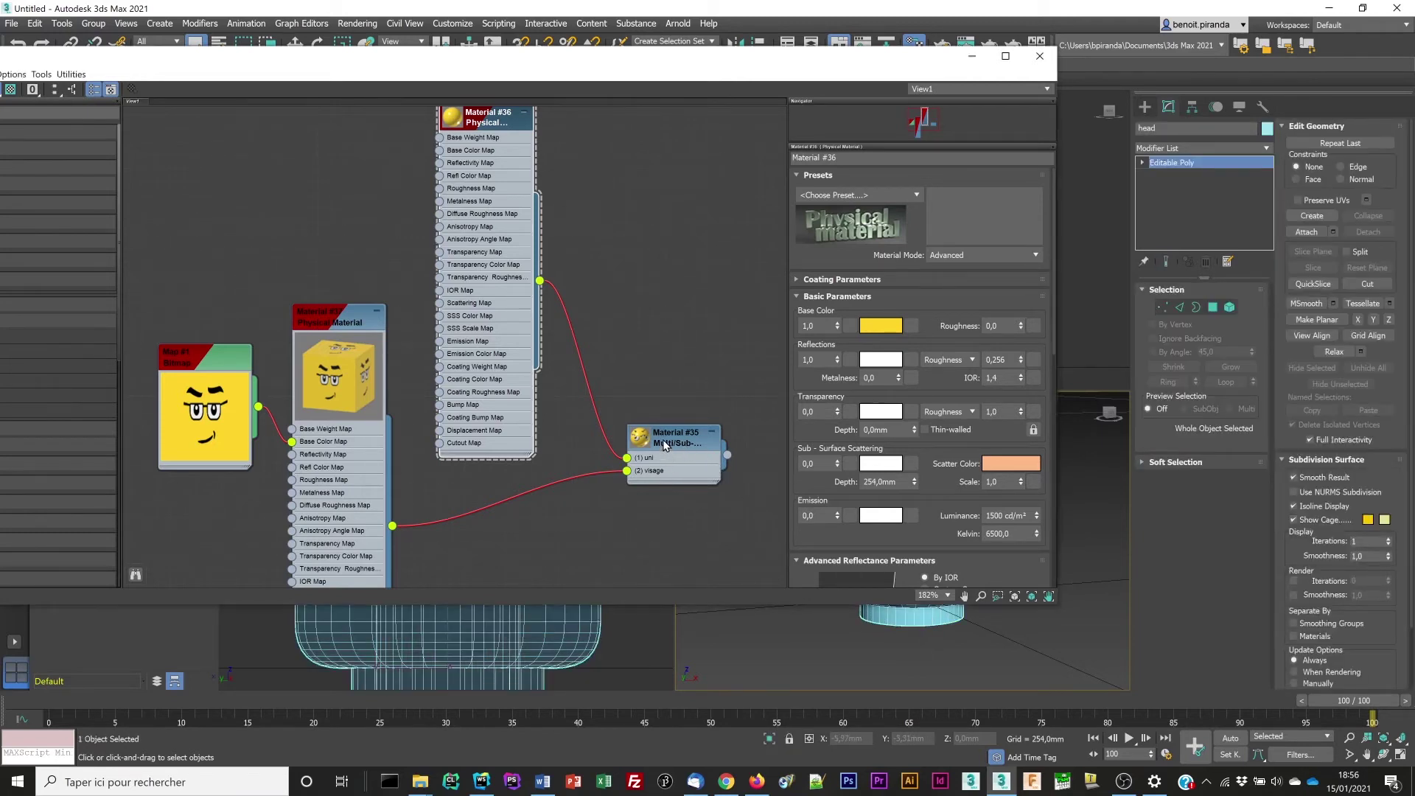
Assign the Multi/Sub-Object material to the whole head and close the material editor
double_click(663, 441)
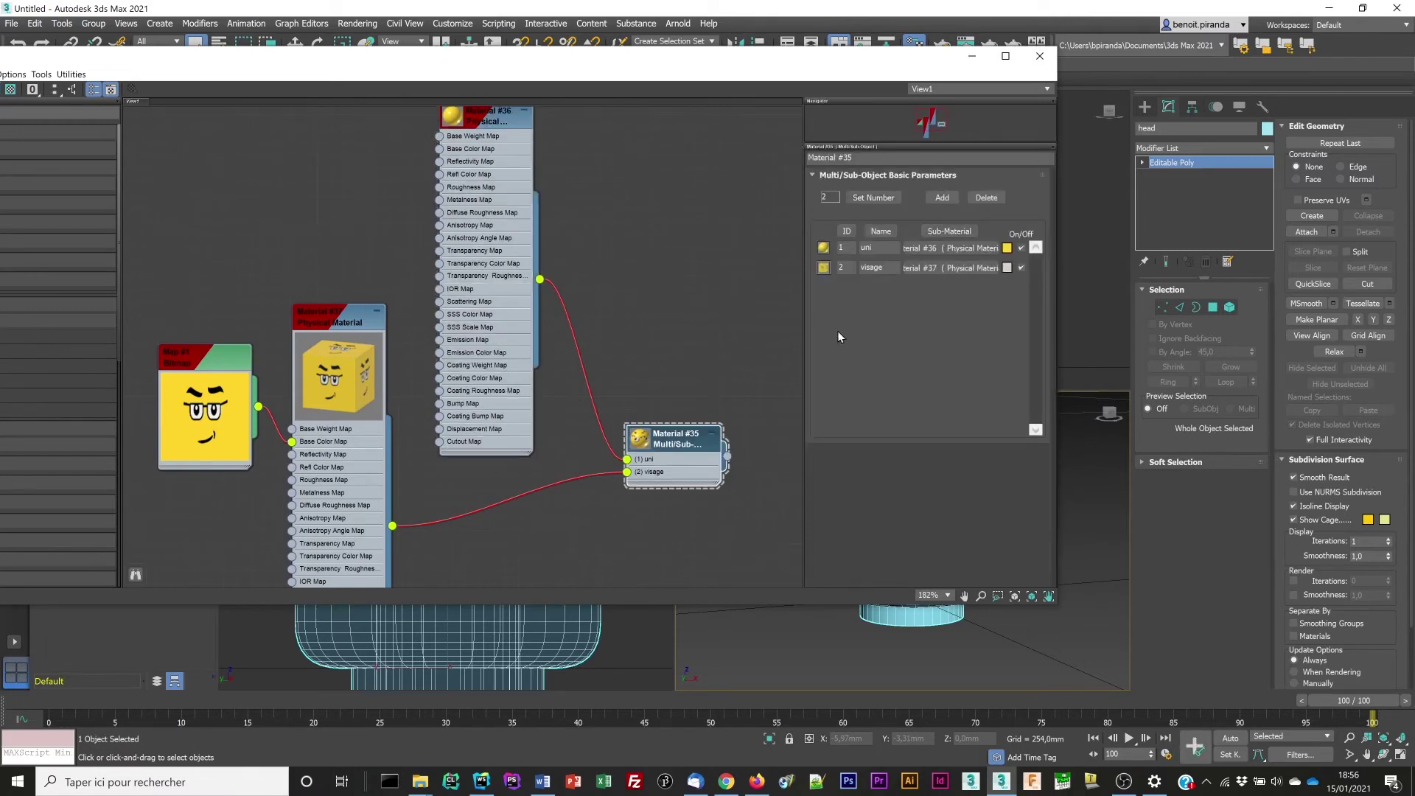
left_click_drag(364, 58, 554, 15)
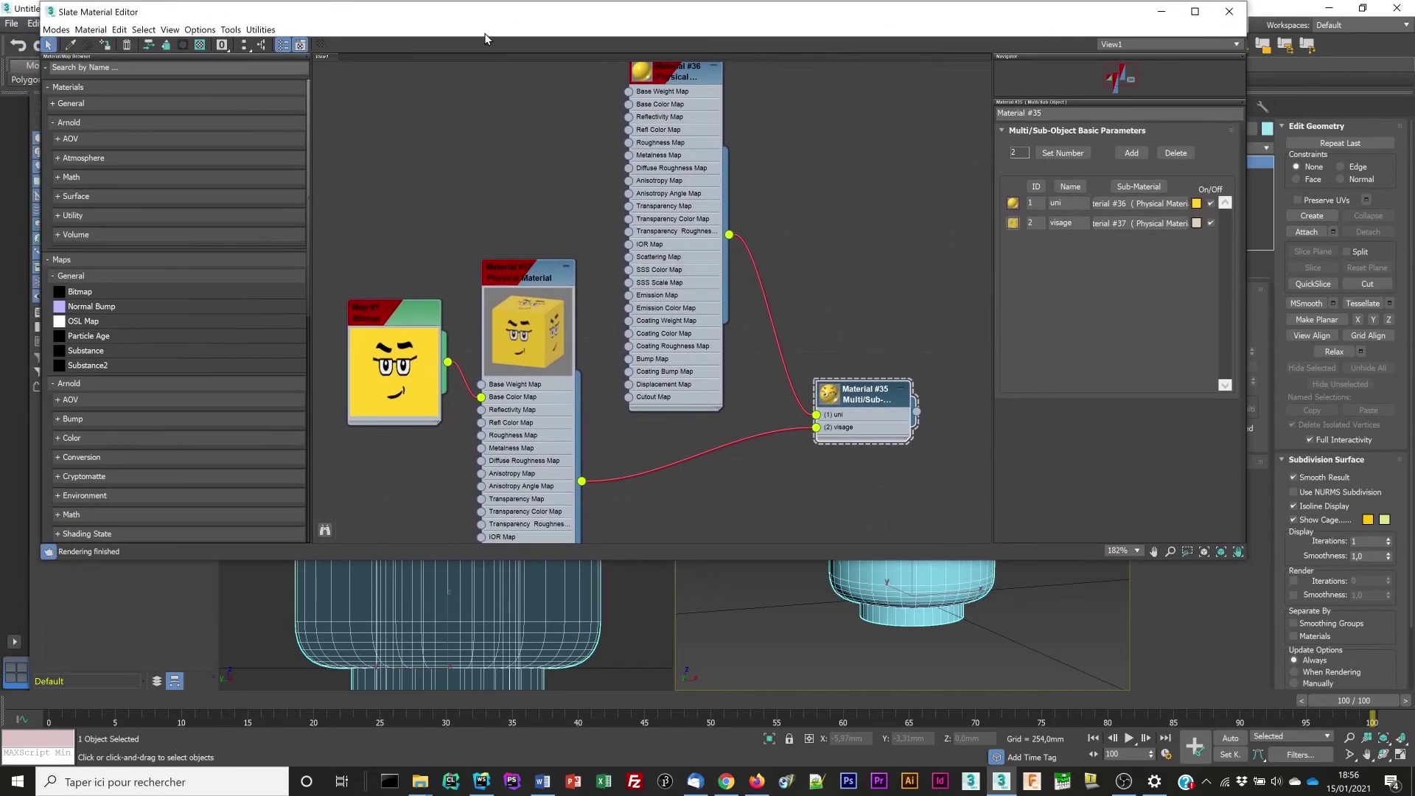
left_click(104, 45)
left_click_drag(514, 22, 526, 64)
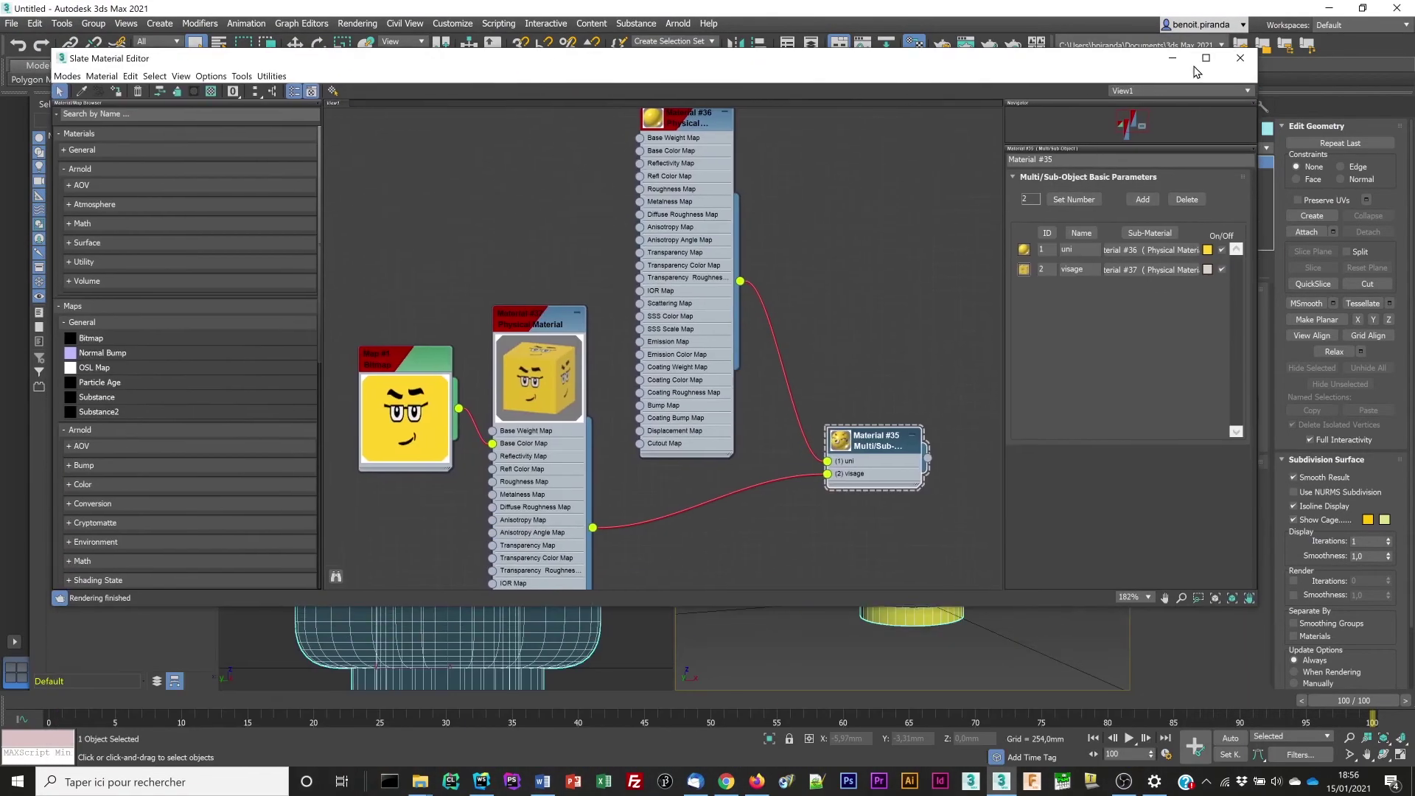
left_click(1241, 60)
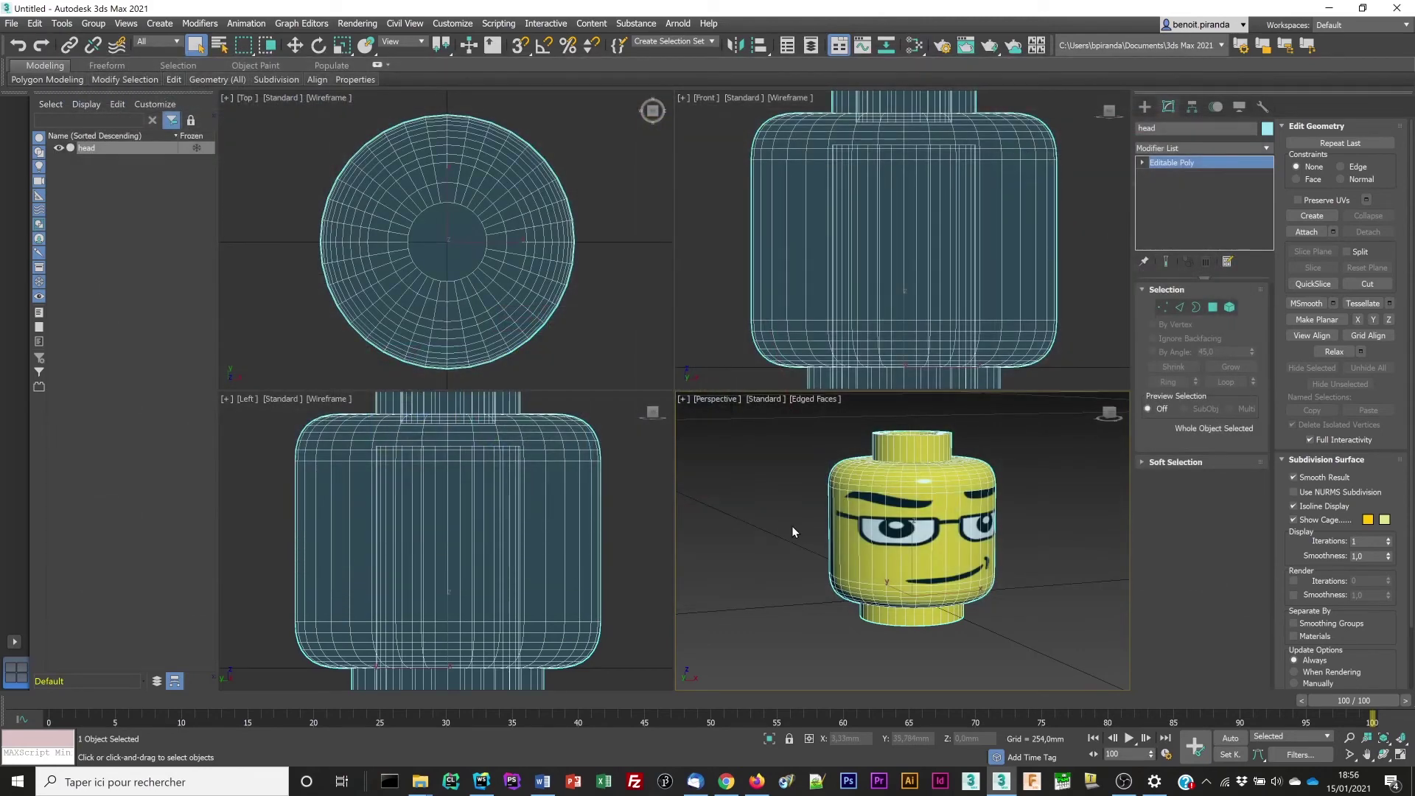
Inspect the textured head from other angles and add an Unwrap UVW modifier to it
middle_click_drag(840, 532, 1076, 516, "alt")
mouse_move(1077, 532)
middle_mouse_down("alt")
mouse_move(1030, 529)
mouse_move(1086, 528)
mouse_move(1021, 485)
mouse_move(1089, 544)
mouse_move(921, 538)
mouse_move(1066, 543)
middle_mouse_up("alt")
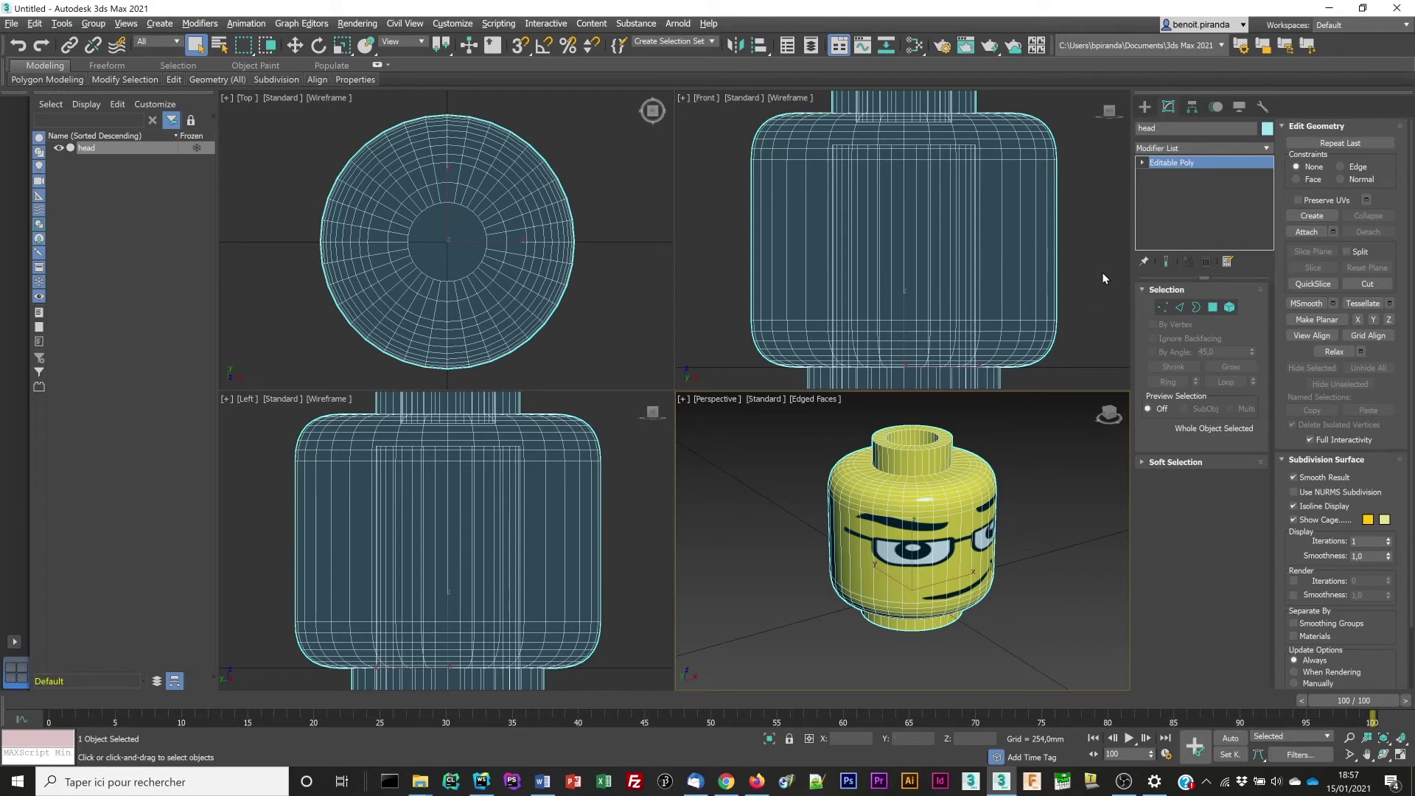
left_click(1266, 147)
left_click_drag(1267, 193, 1275, 546)
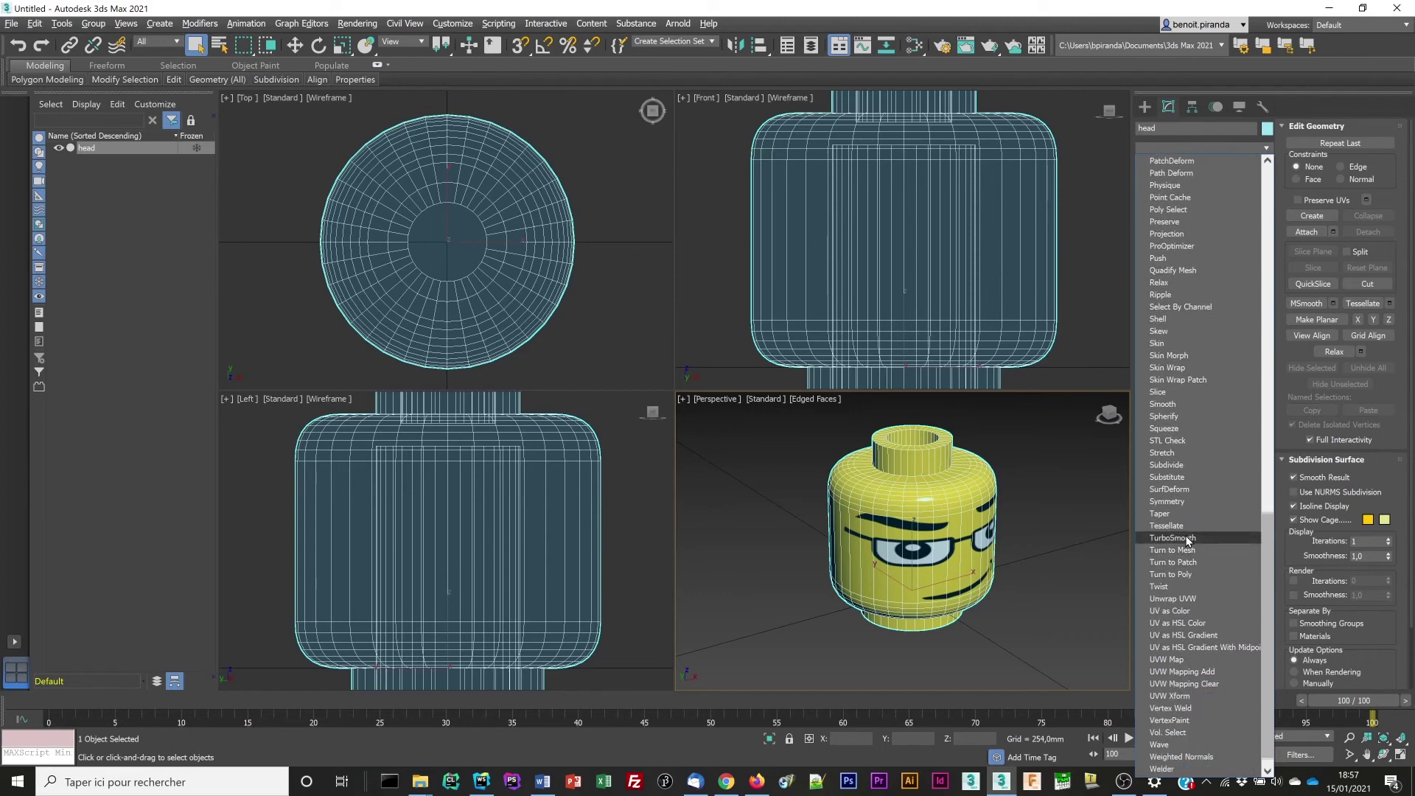
left_click(1172, 599)
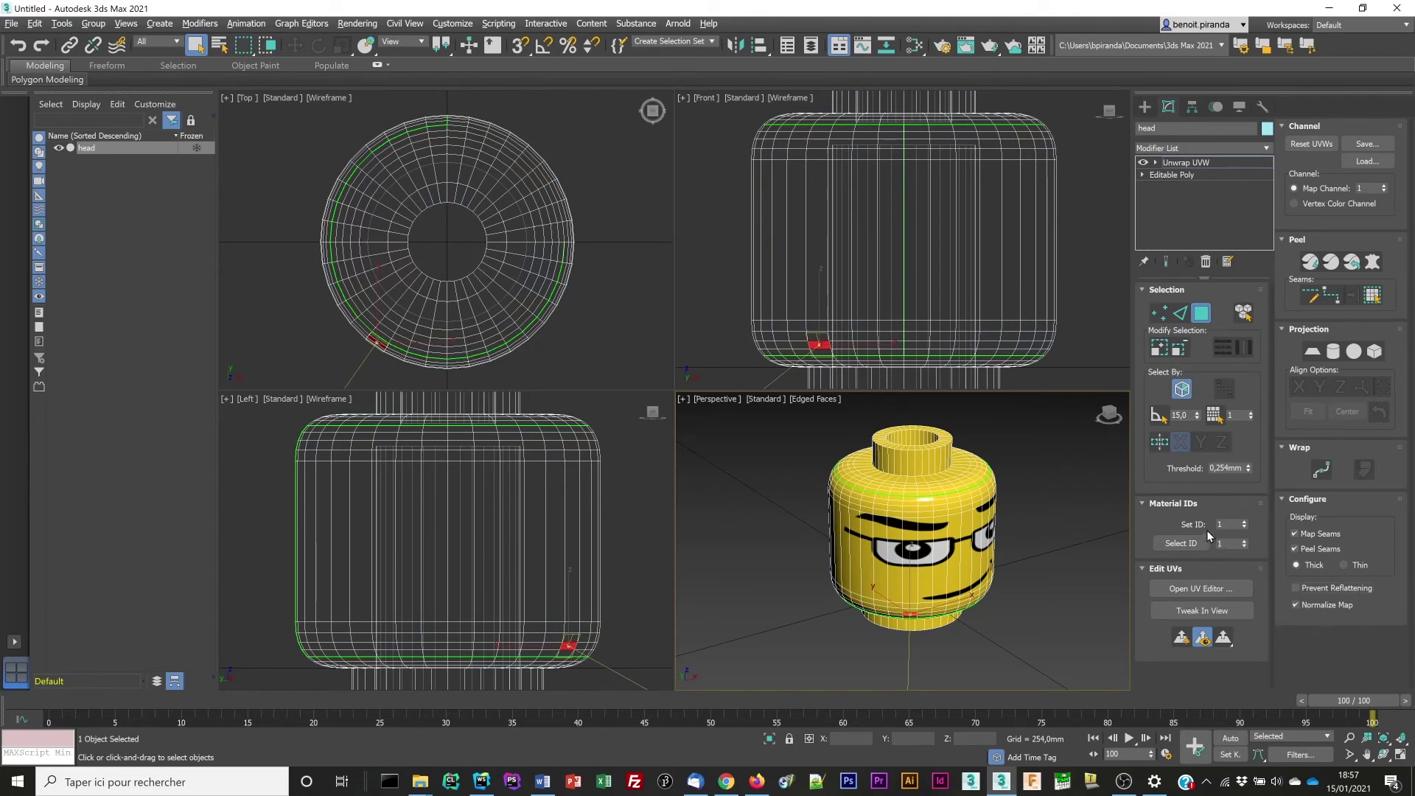
Select all faces of the head that carry material ID 2
double_click(1228, 545)
type("2")
left_click(1194, 543)
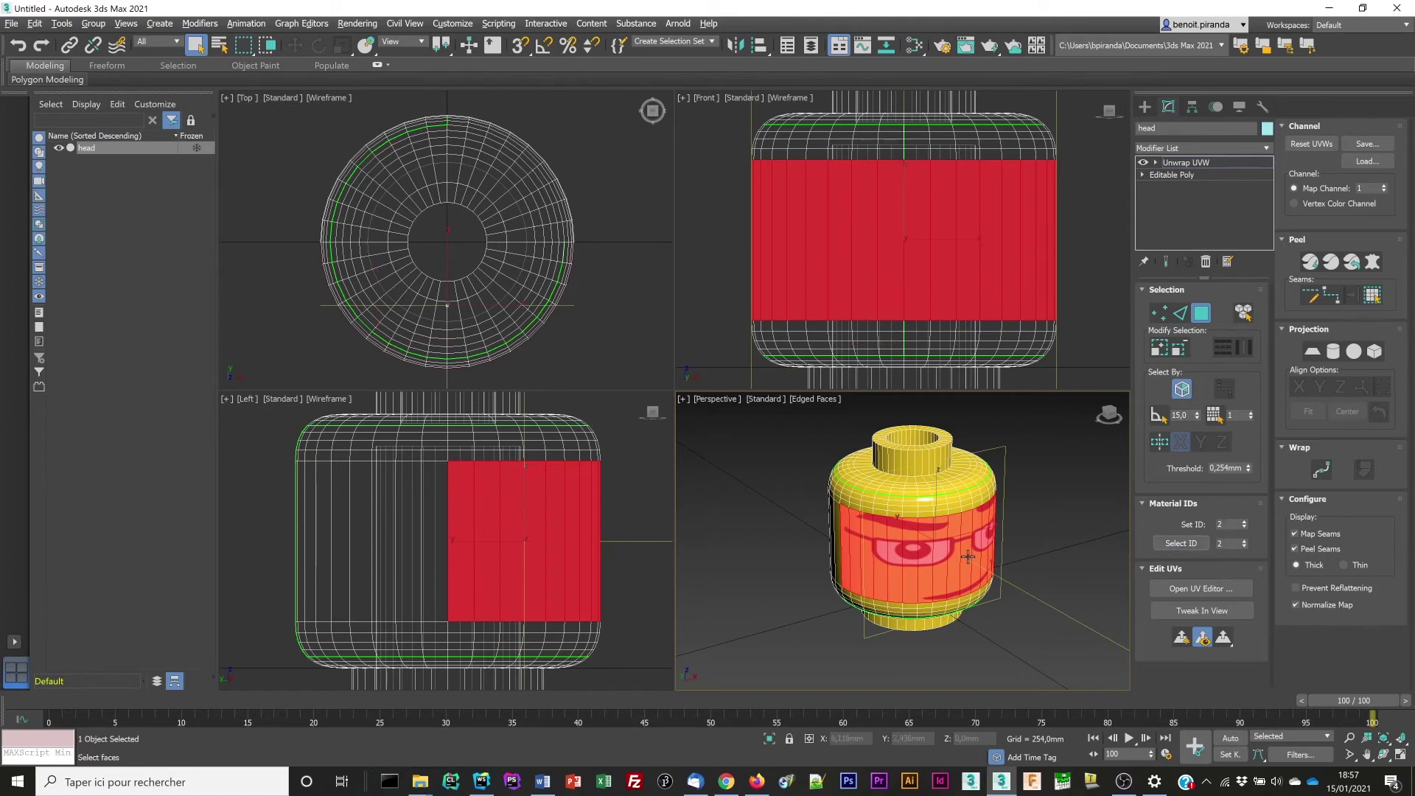
Apply a cylindrical UV projection to the selected face band
middle_click_drag(969, 564, 977, 582)
key("alt+w")
middle_click_drag(857, 532, 857, 512, "alt")
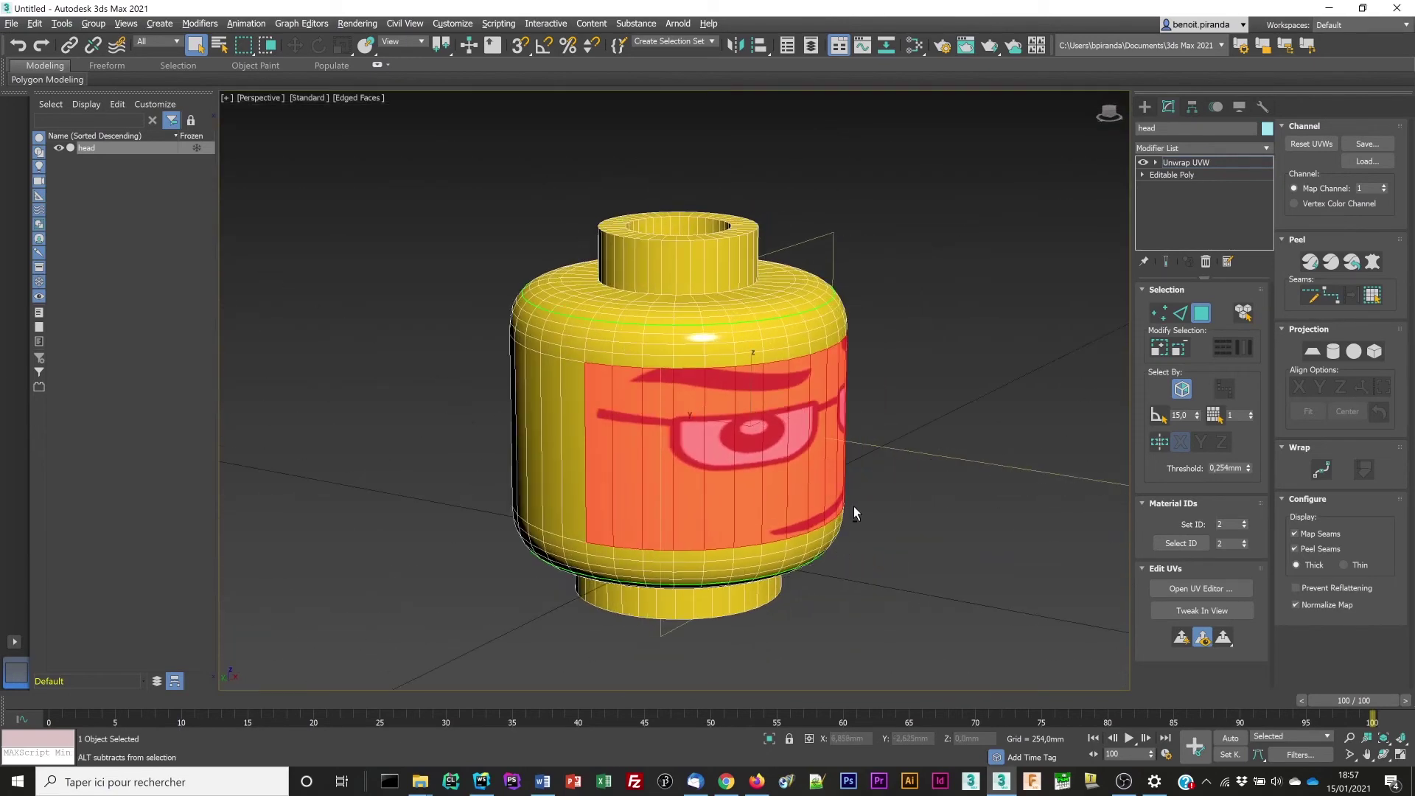
middle_click_drag(856, 506, 843, 507, "alt")
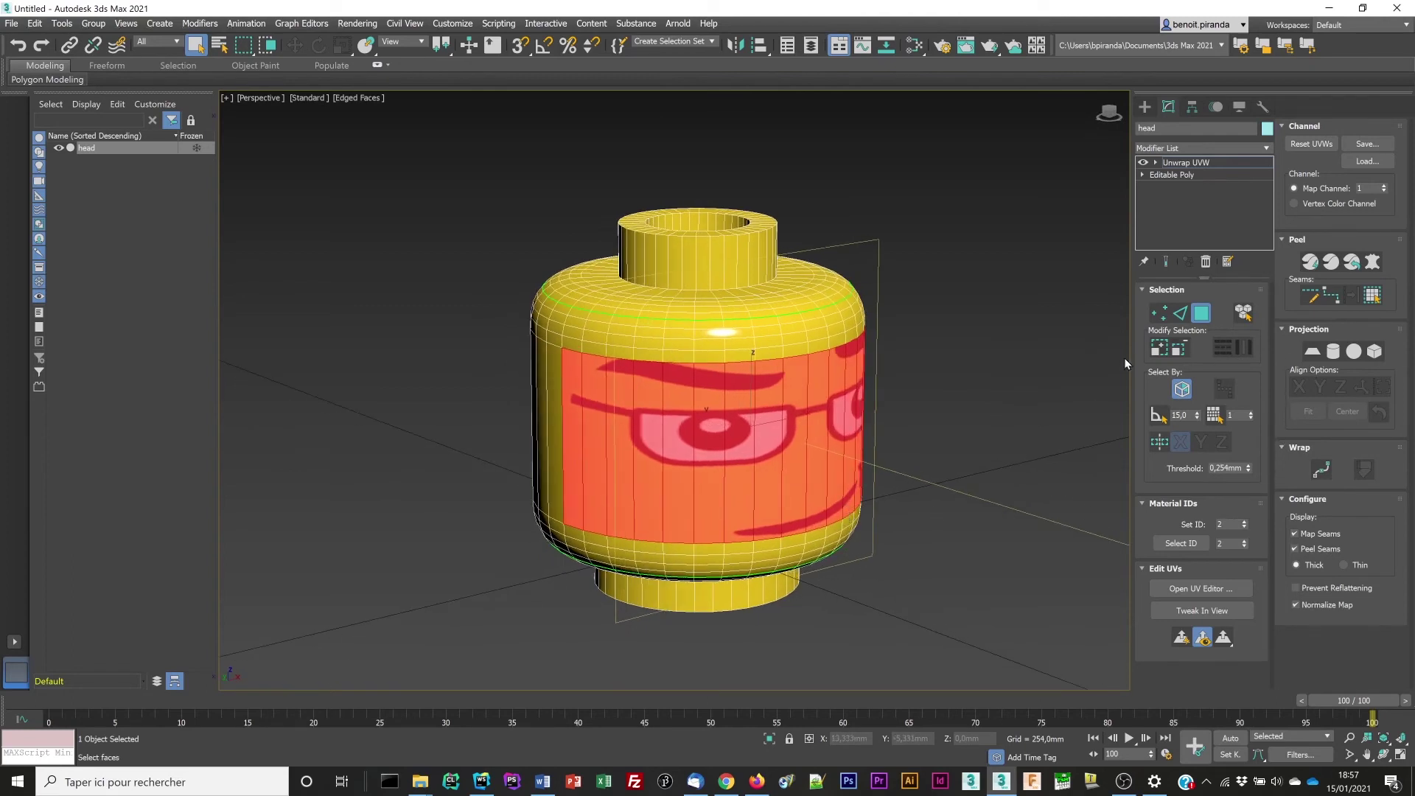
left_click(1333, 351)
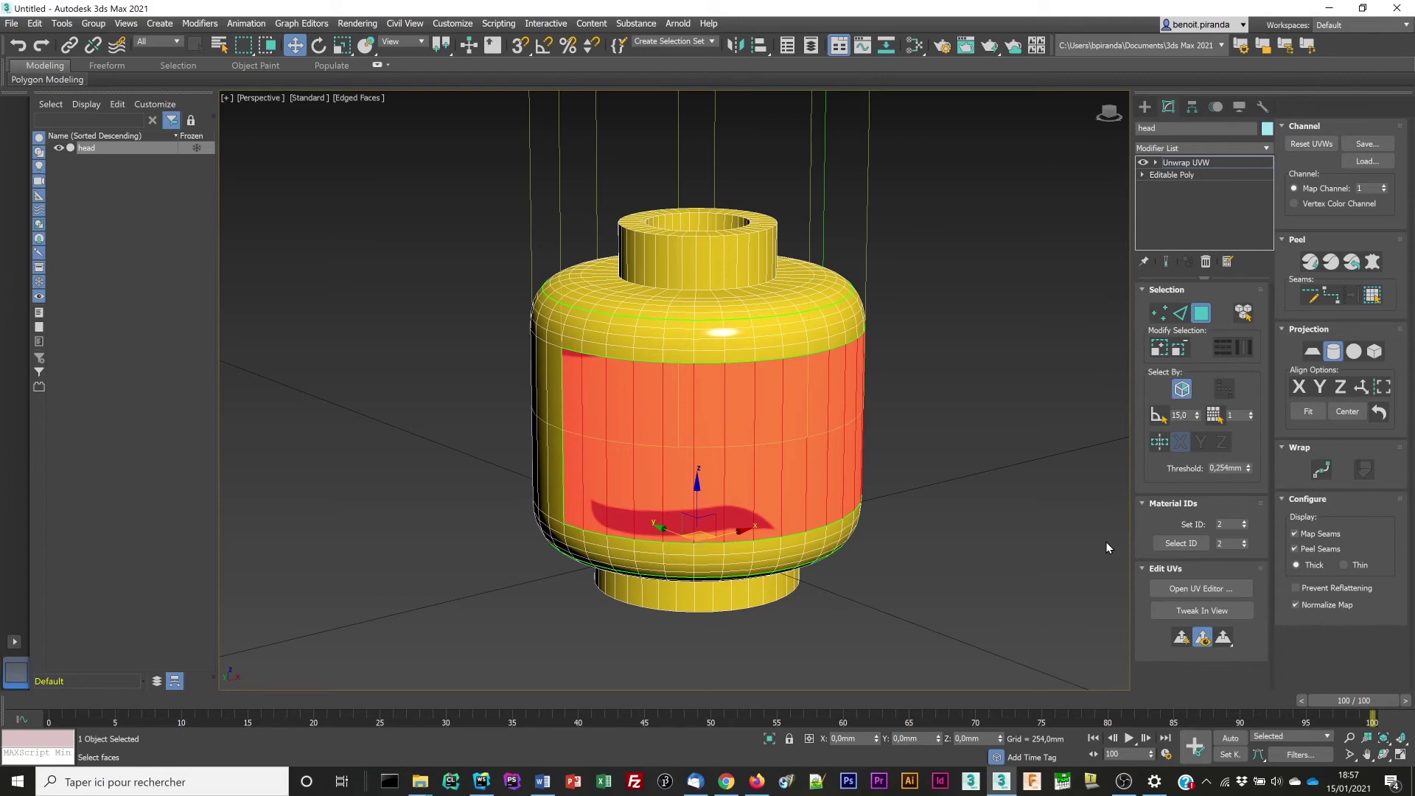
Move the cylindrical projection gizmo up so its base lines up with the lower edge of the selected face band
key("alt+w")
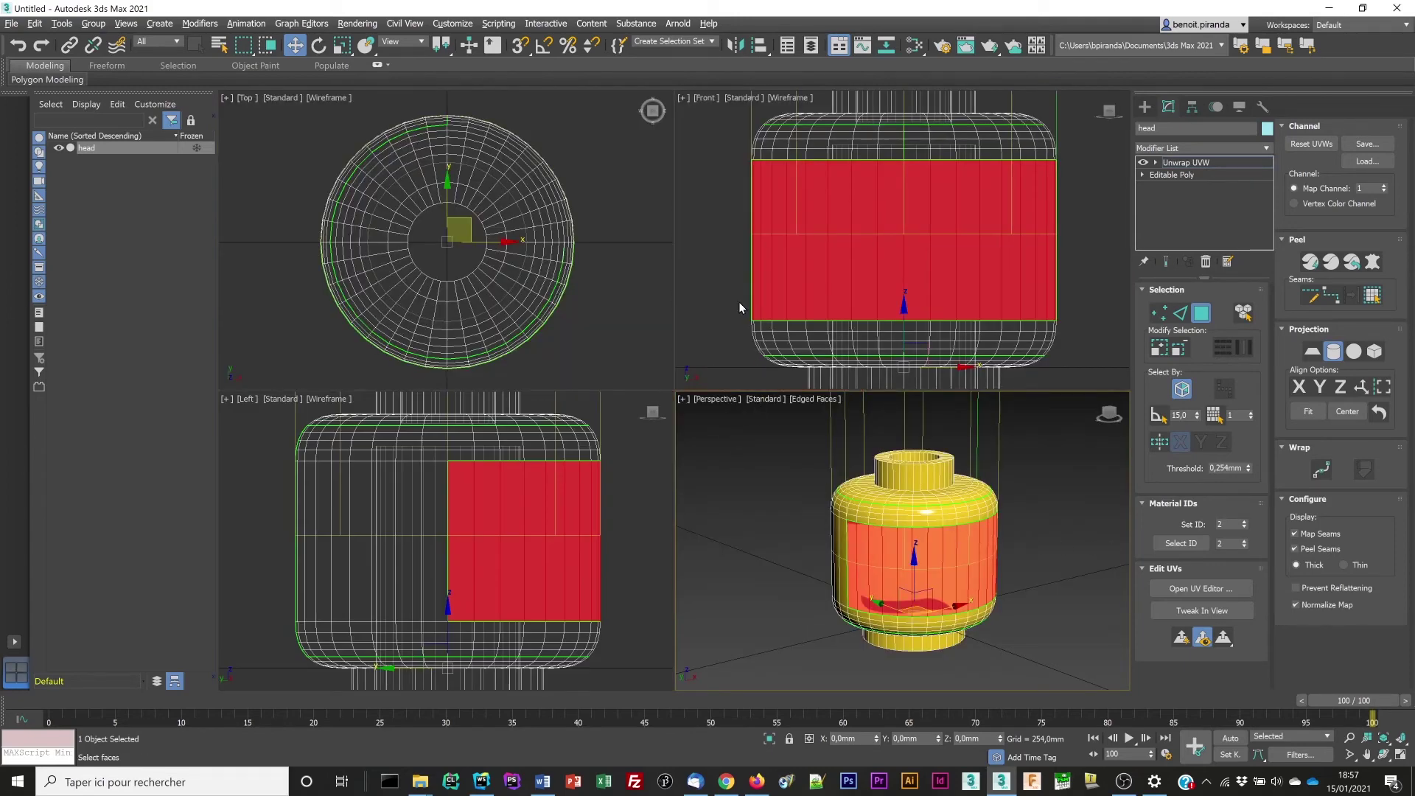
scroll(739, 302, "down", 3)
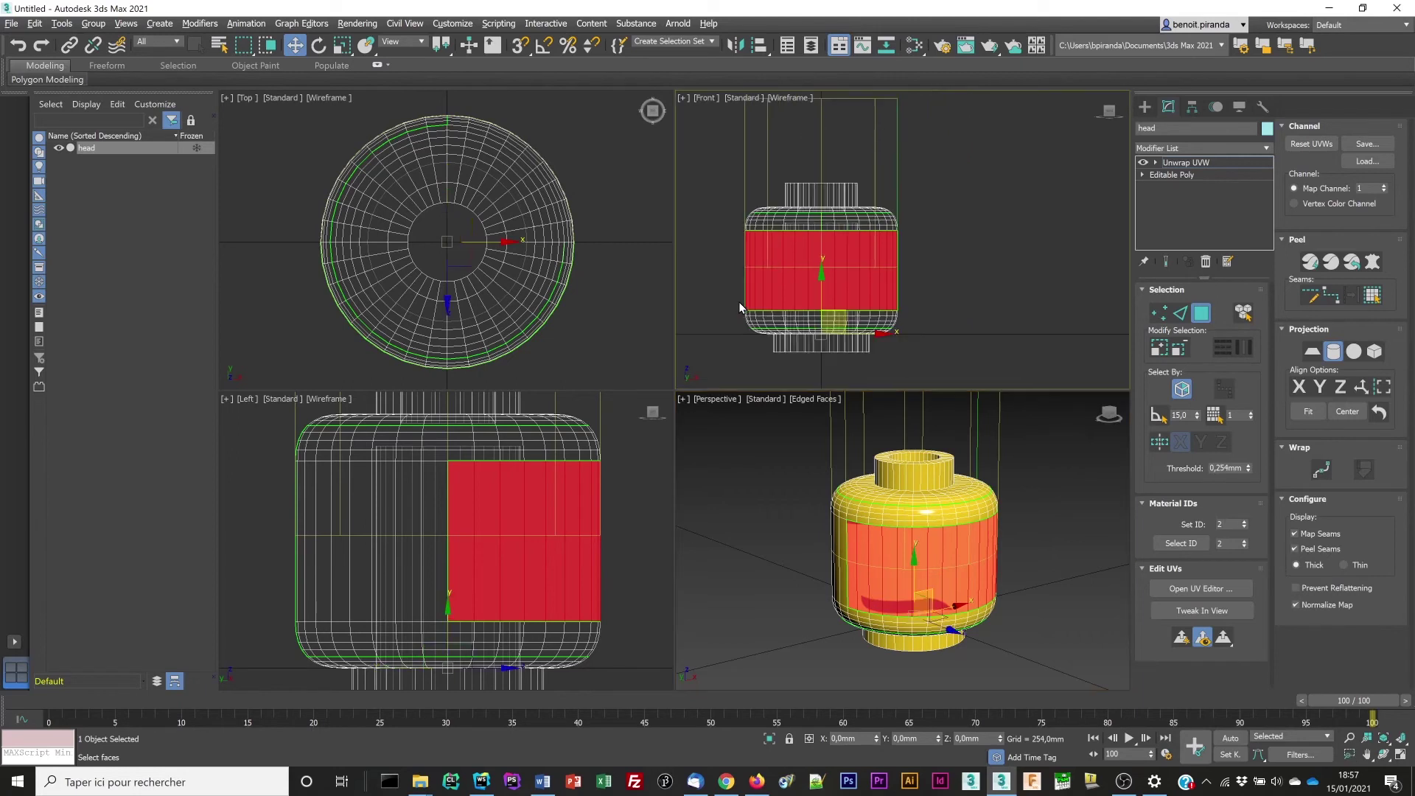
middle_click_drag(738, 303, 814, 331)
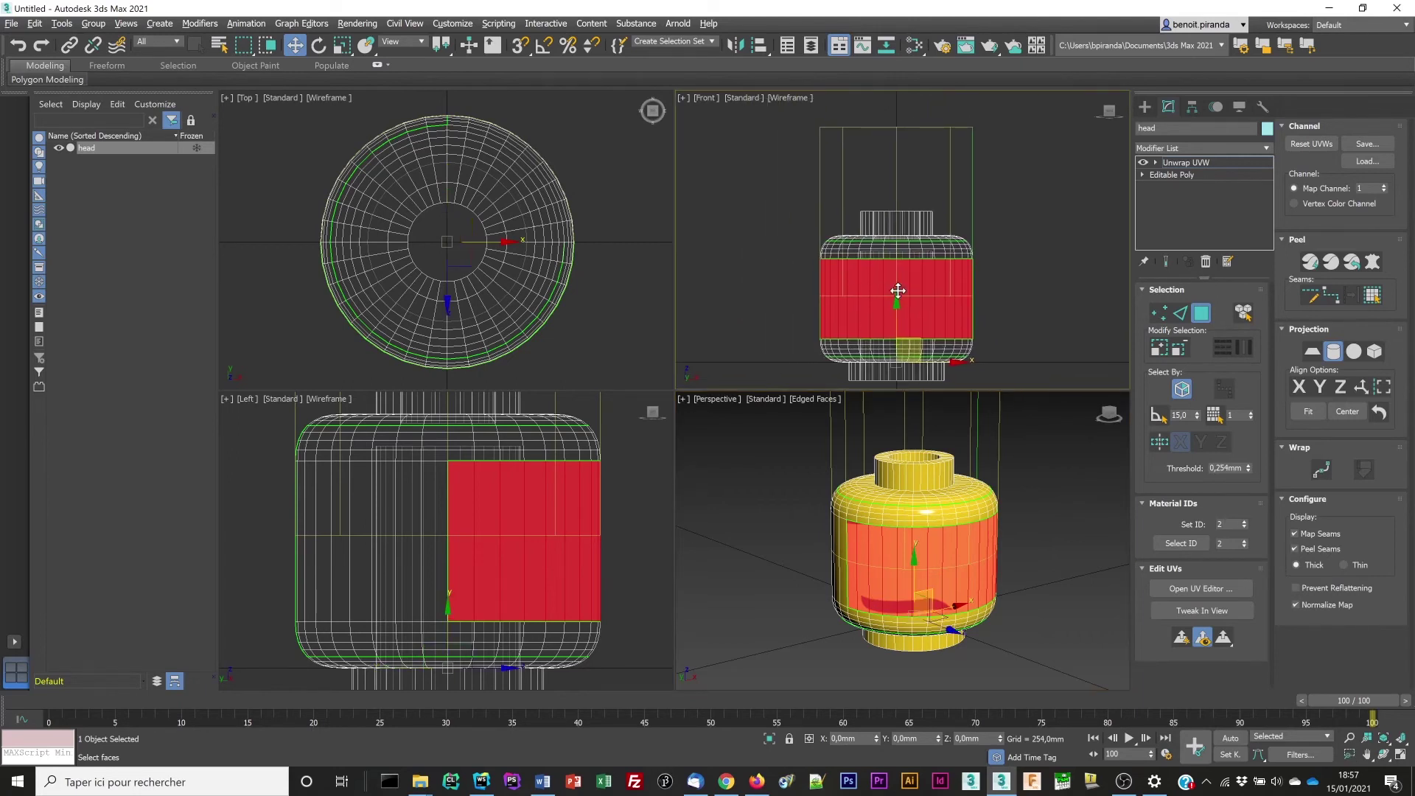
scroll(550, 309, "down", 3)
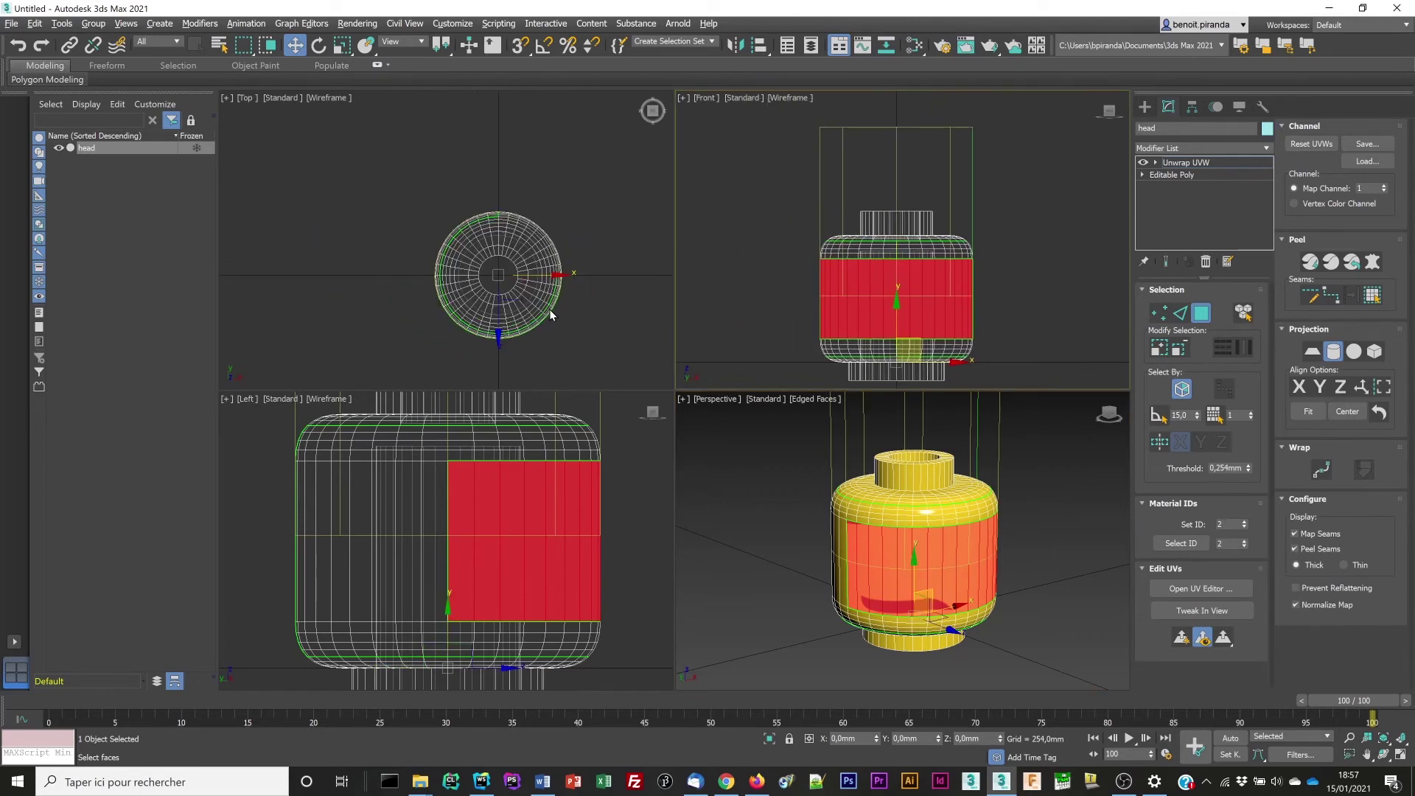
middle_click_drag(550, 308, 524, 284)
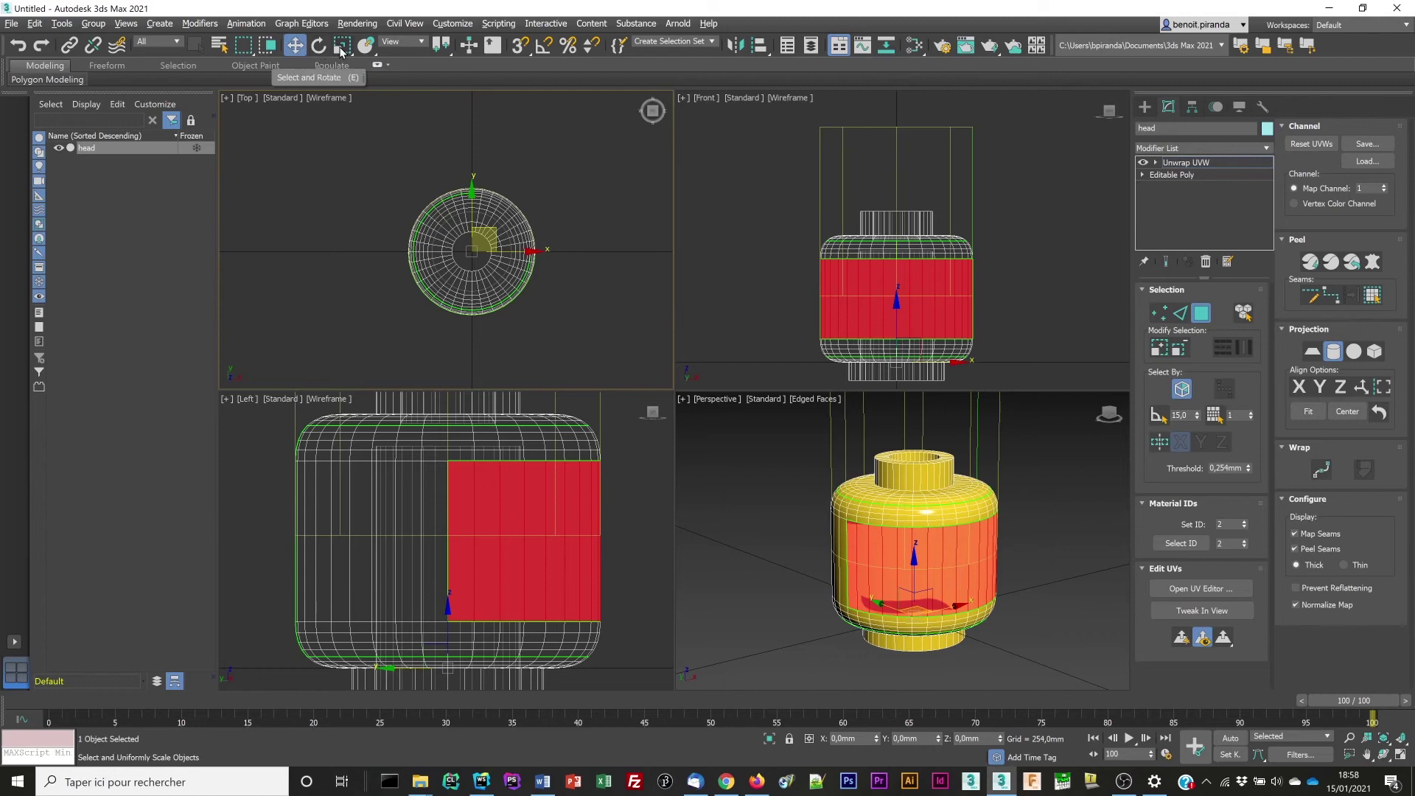
left_click_drag(896, 308, 896, 357)
scroll(894, 335, "up", 6)
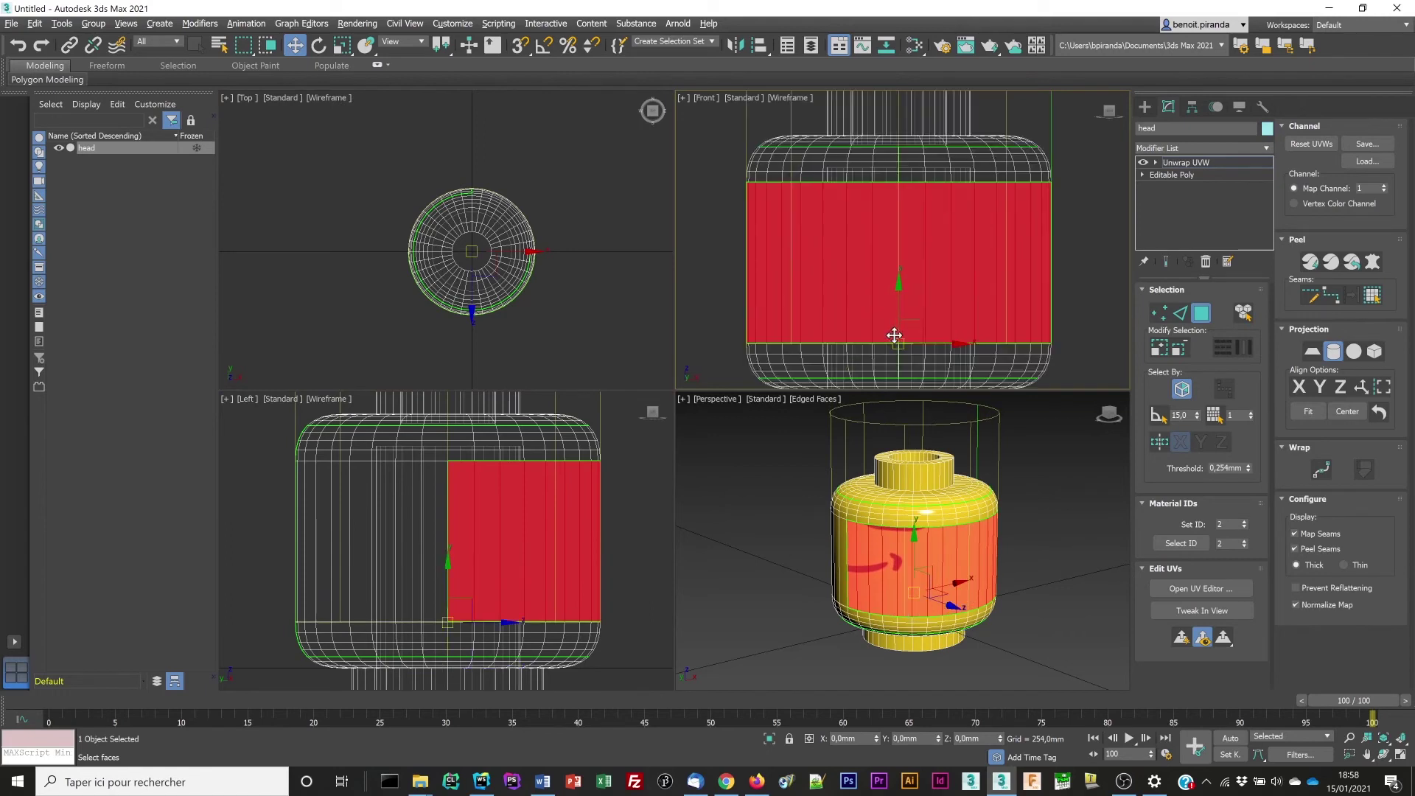
middle_click_drag(894, 335, 892, 303)
scroll(893, 303, "up", 4)
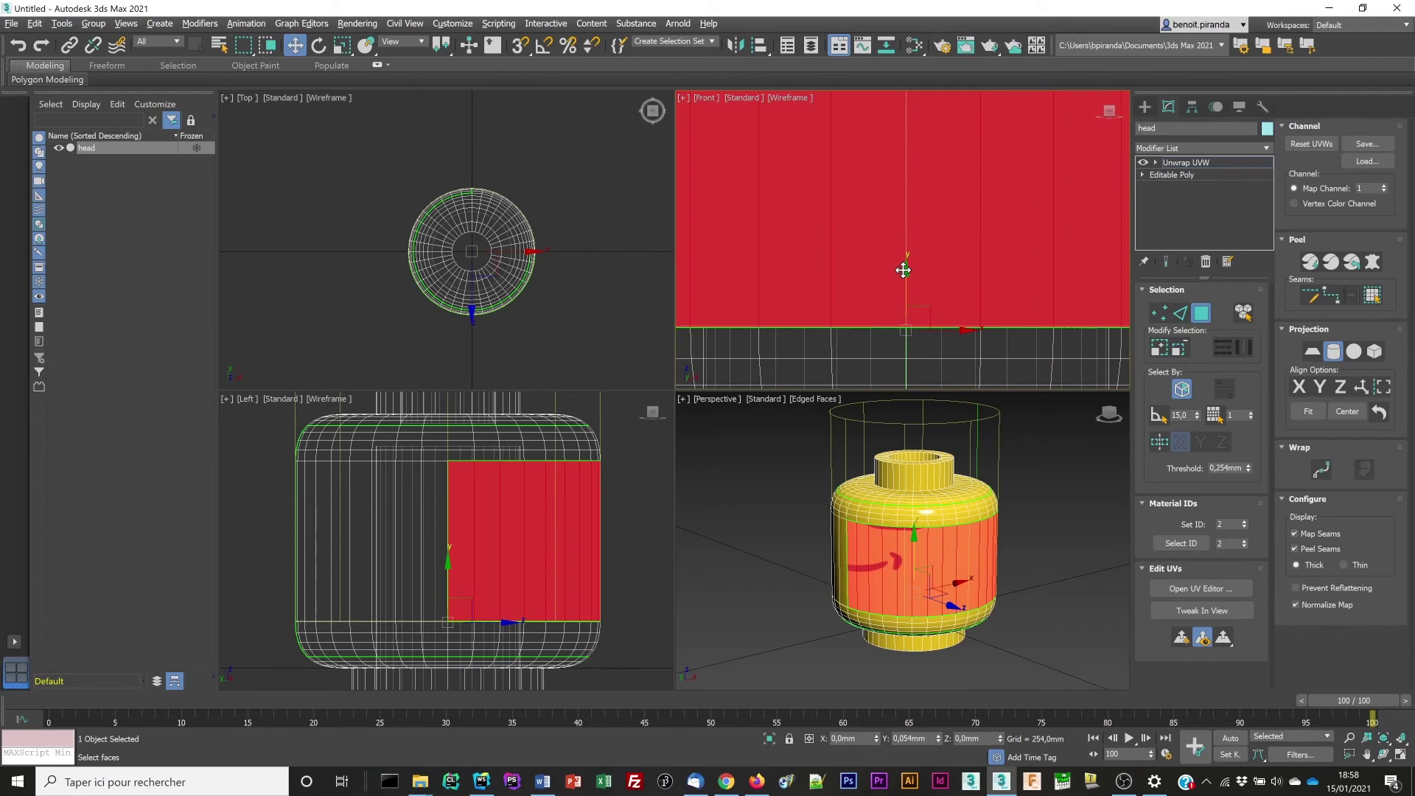
Scale the projection cylinder down in height so its upper edge matches the top of the selected face band
key("z")
scroll(917, 319, "down", 4)
scroll(918, 318, "up", 1)
left_click(342, 45)
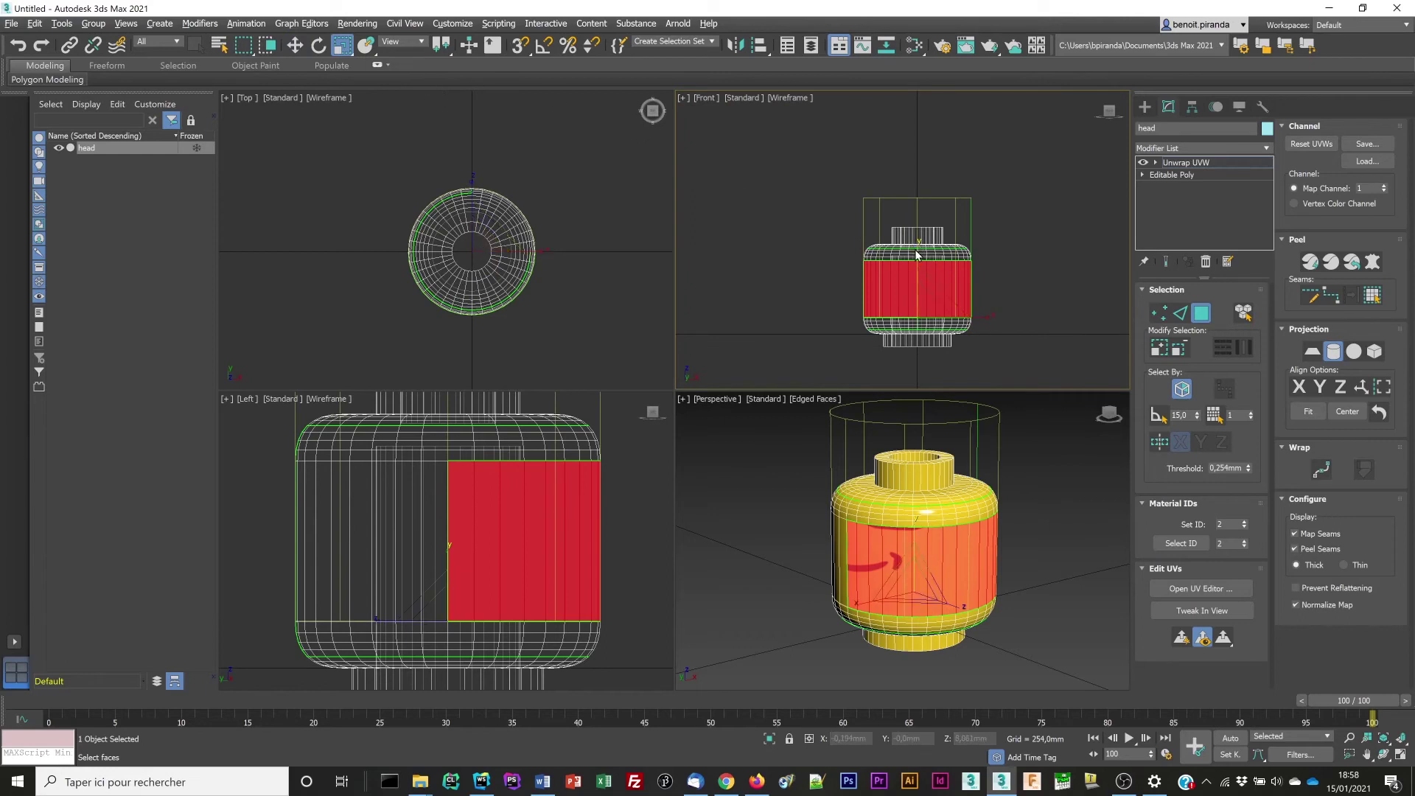
left_click_drag(924, 267, 917, 288)
scroll(916, 288, "up", 6)
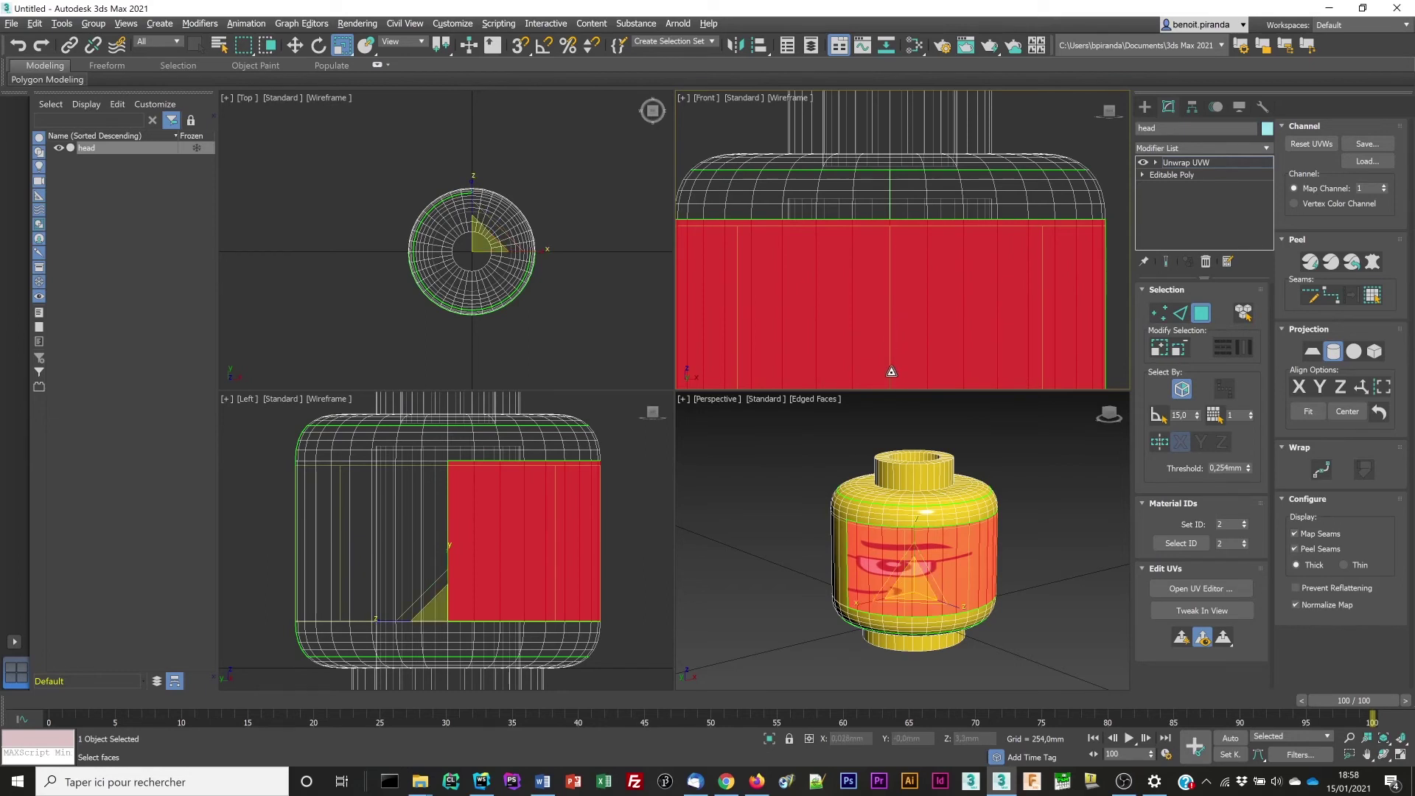
left_click_drag(891, 370, 888, 370)
scroll(870, 344, "down", 4)
middle_click_drag(870, 344, 853, 241)
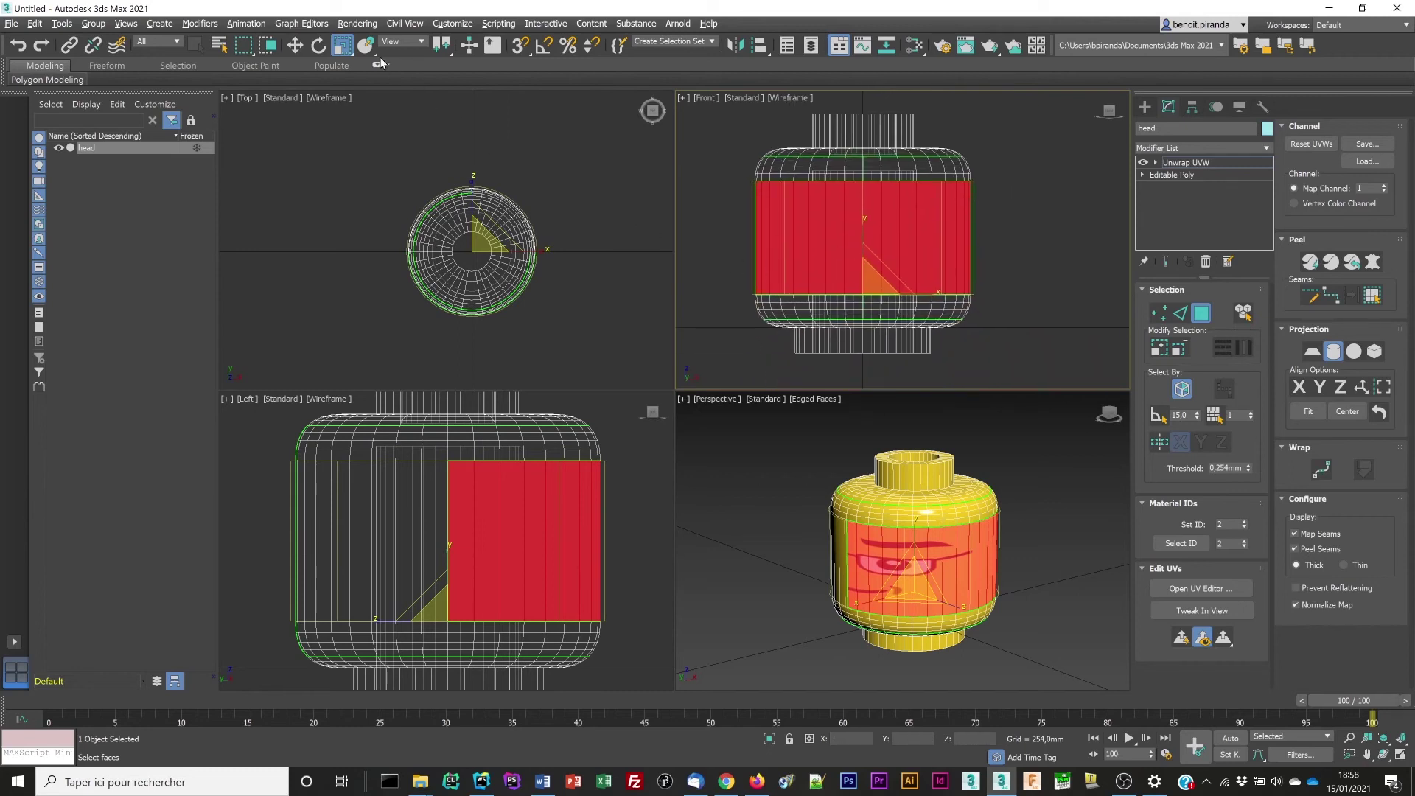
Rotate the projection cylinder about the vertical axis to centre the face on the shaded front view, and finish the cylindrical projection
left_click(319, 45)
left_click_drag(528, 298, 573, 265)
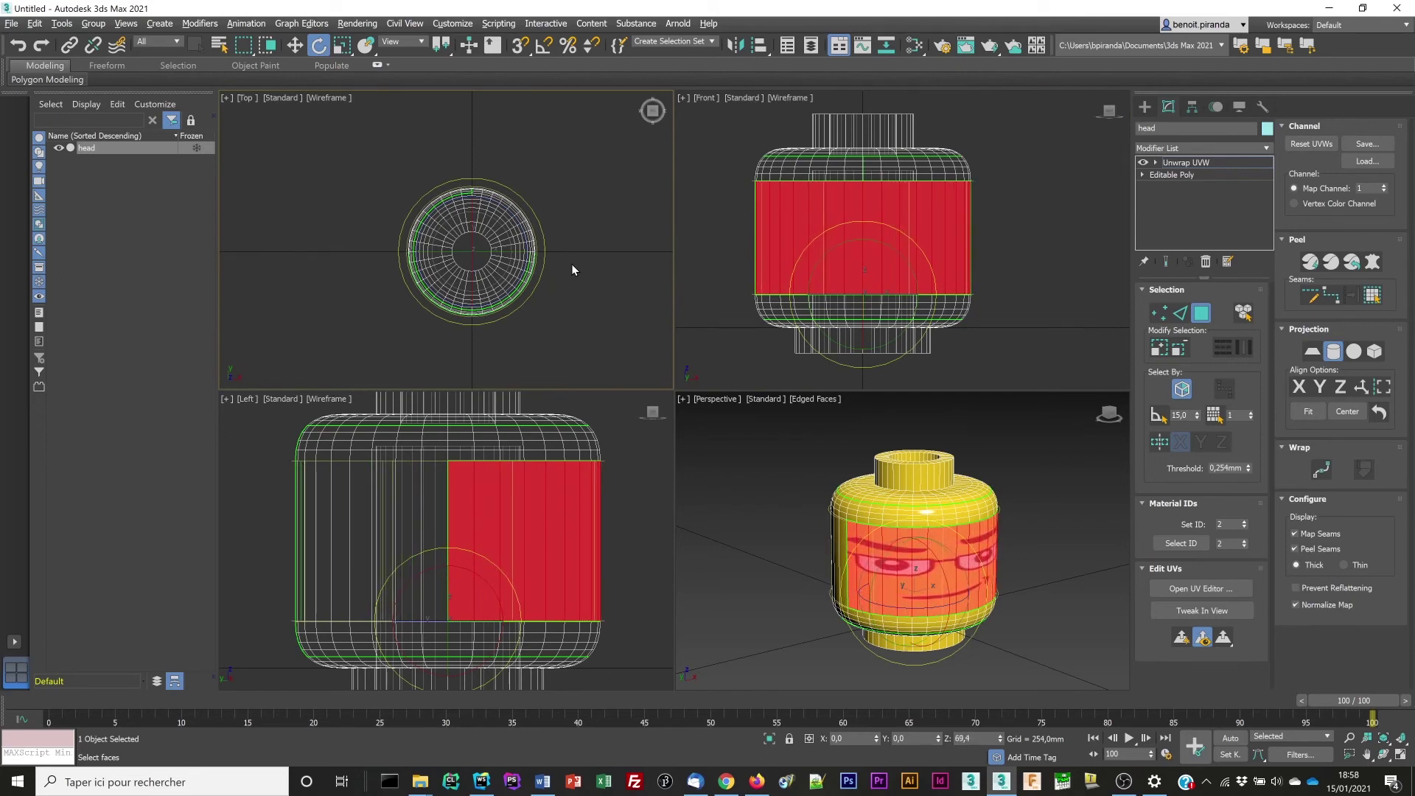
right_click(841, 245)
key("F3")
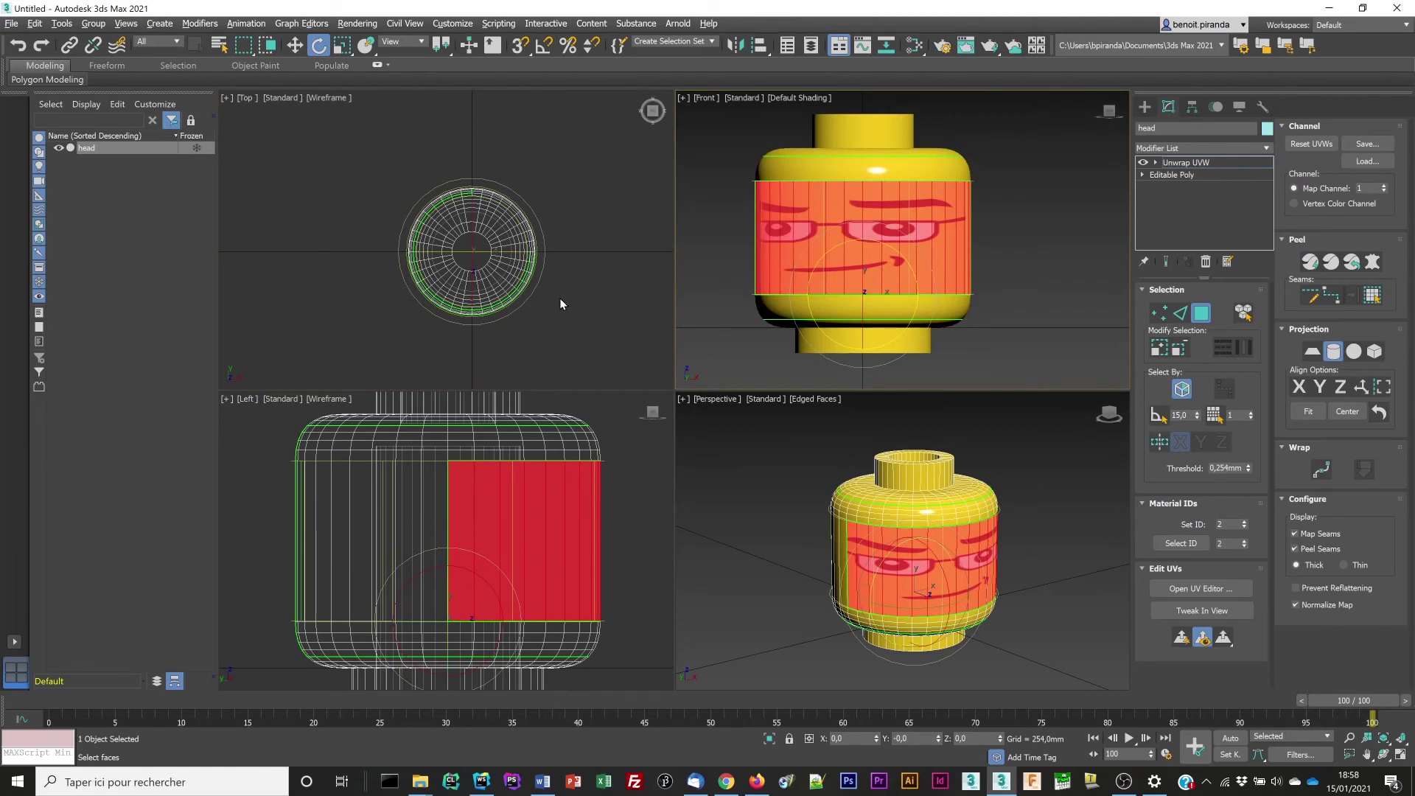
left_click_drag(532, 298, 550, 286)
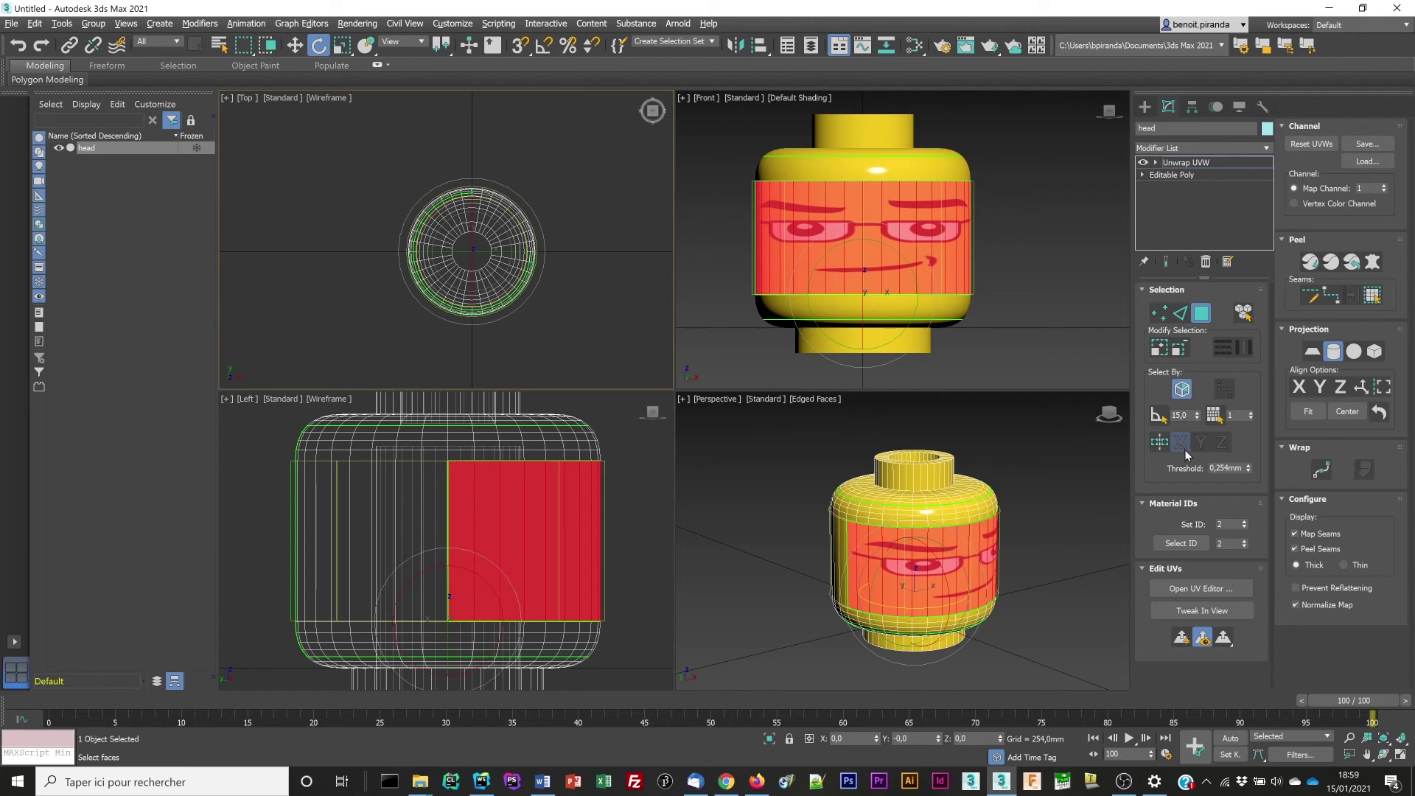
left_click(1333, 353)
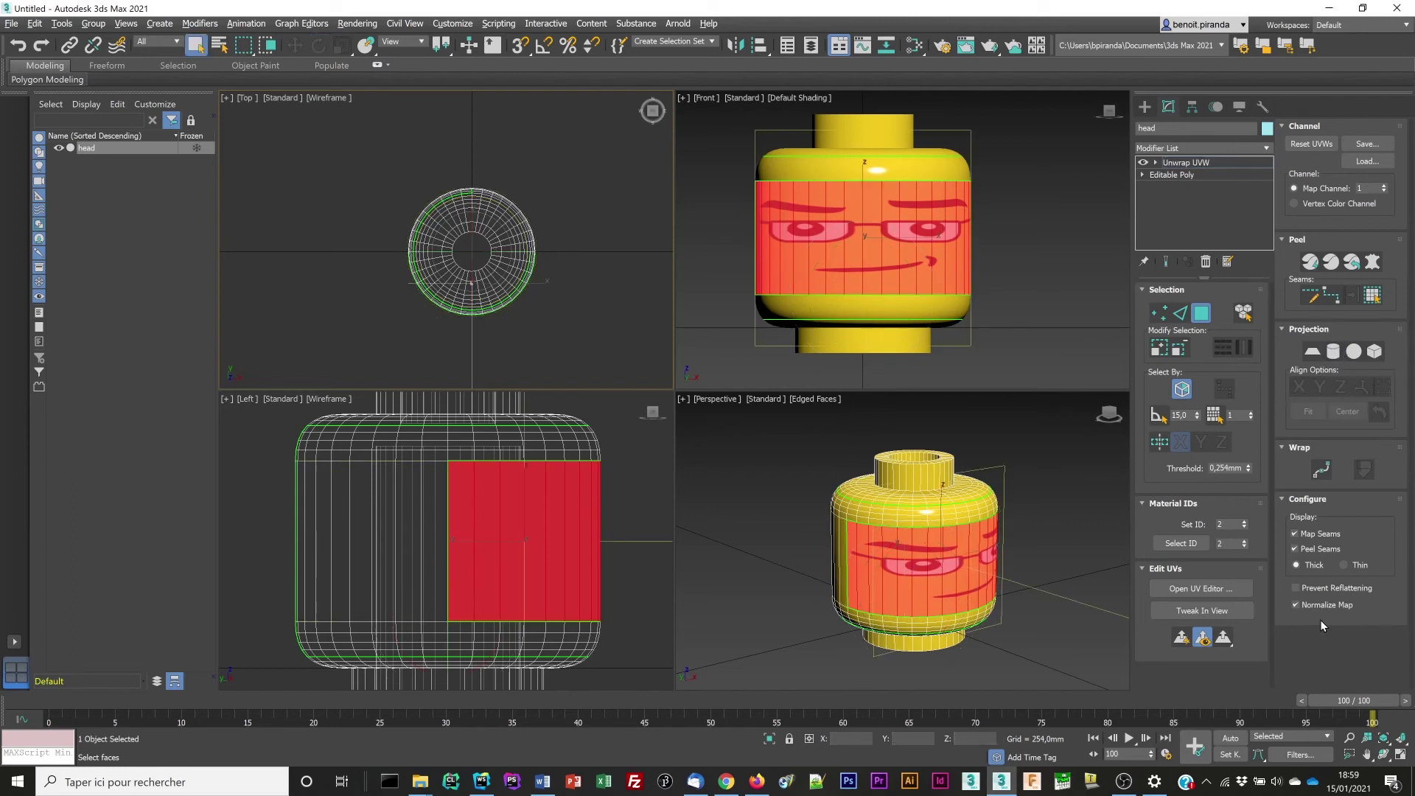
Open the UV editor, enlarge its window and display the face4.png map as its background
left_click(1215, 588)
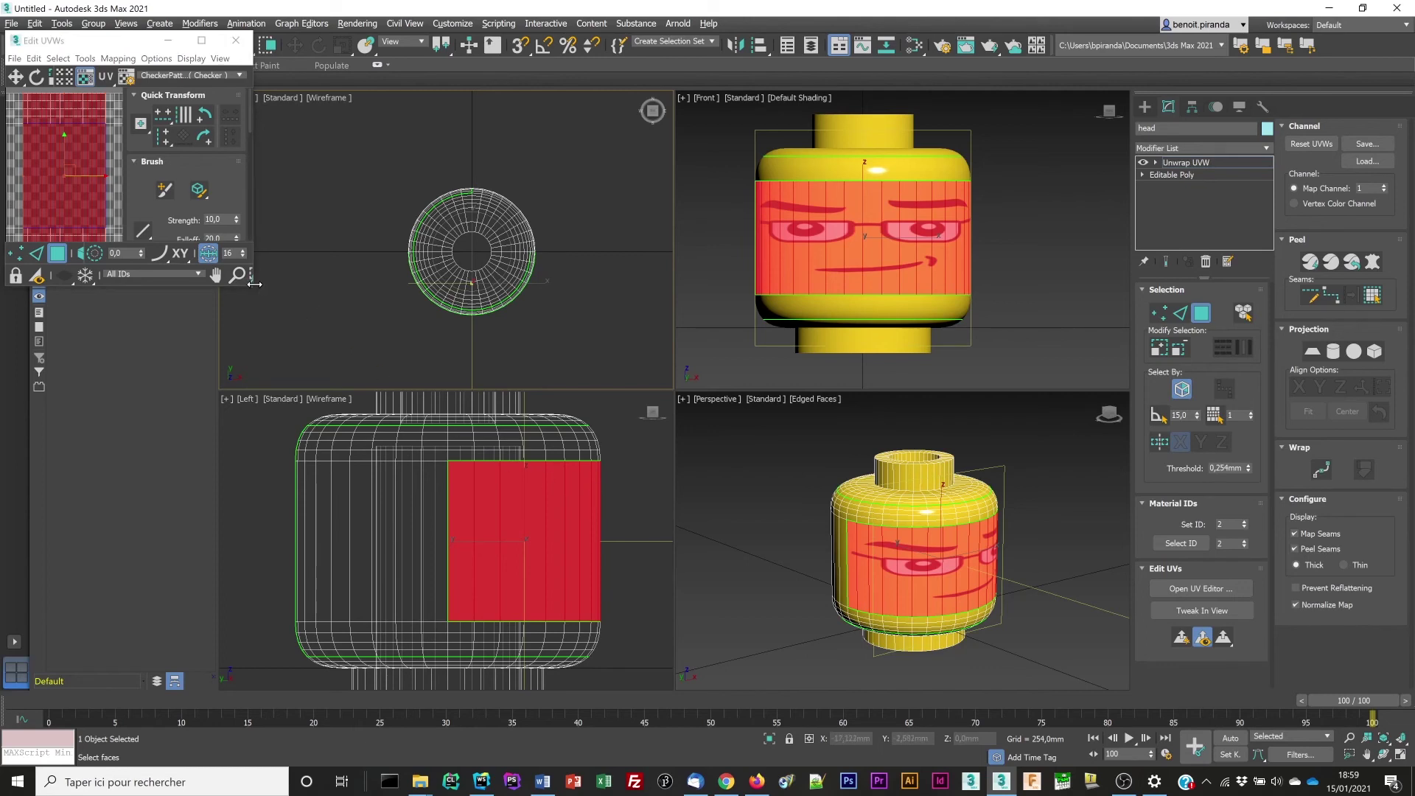
left_click_drag(255, 283, 901, 518)
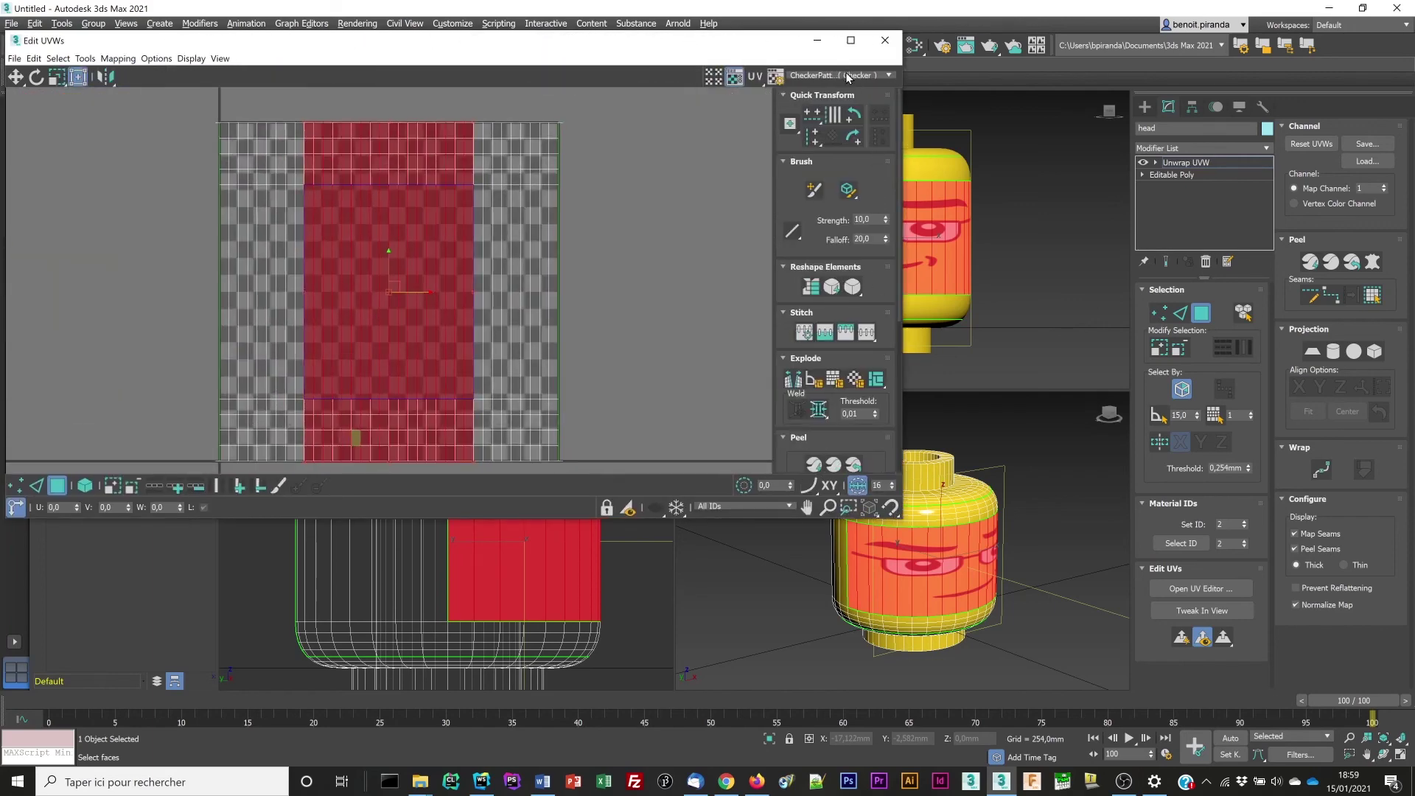
left_click(847, 76)
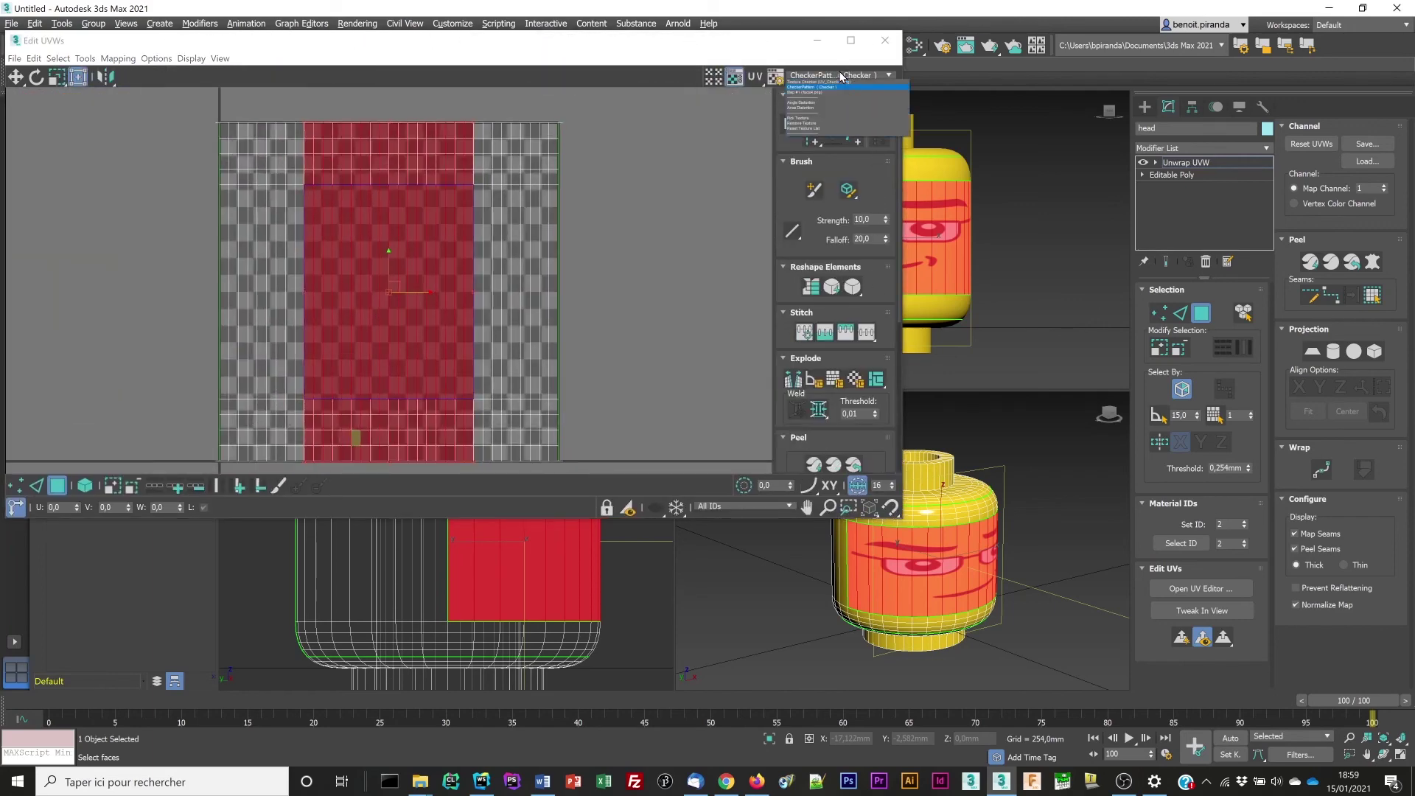
left_click(825, 91)
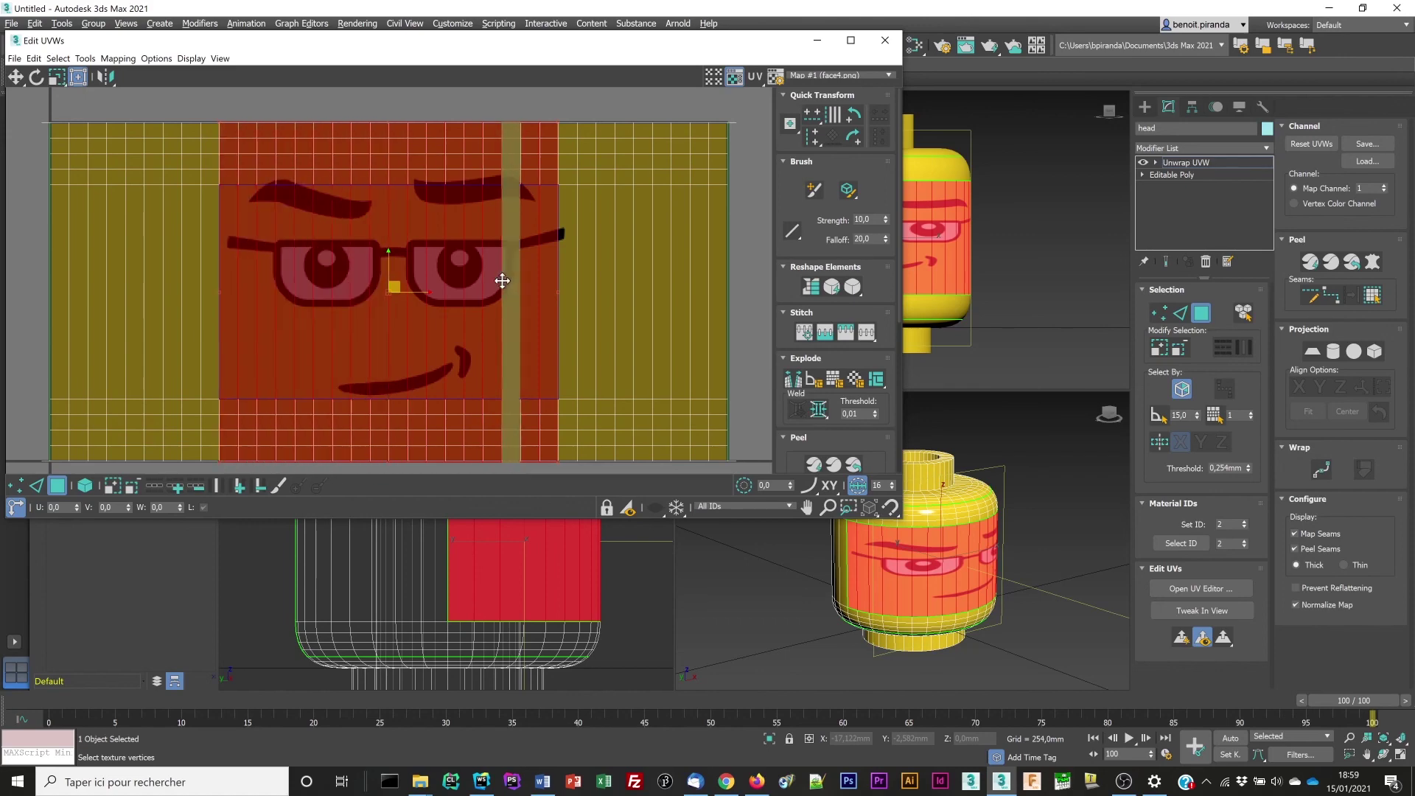
Resize the selected UVs over the face bitmap from their corners so the face appears smaller and centred on the head
left_click_drag(221, 121, 131, 155)
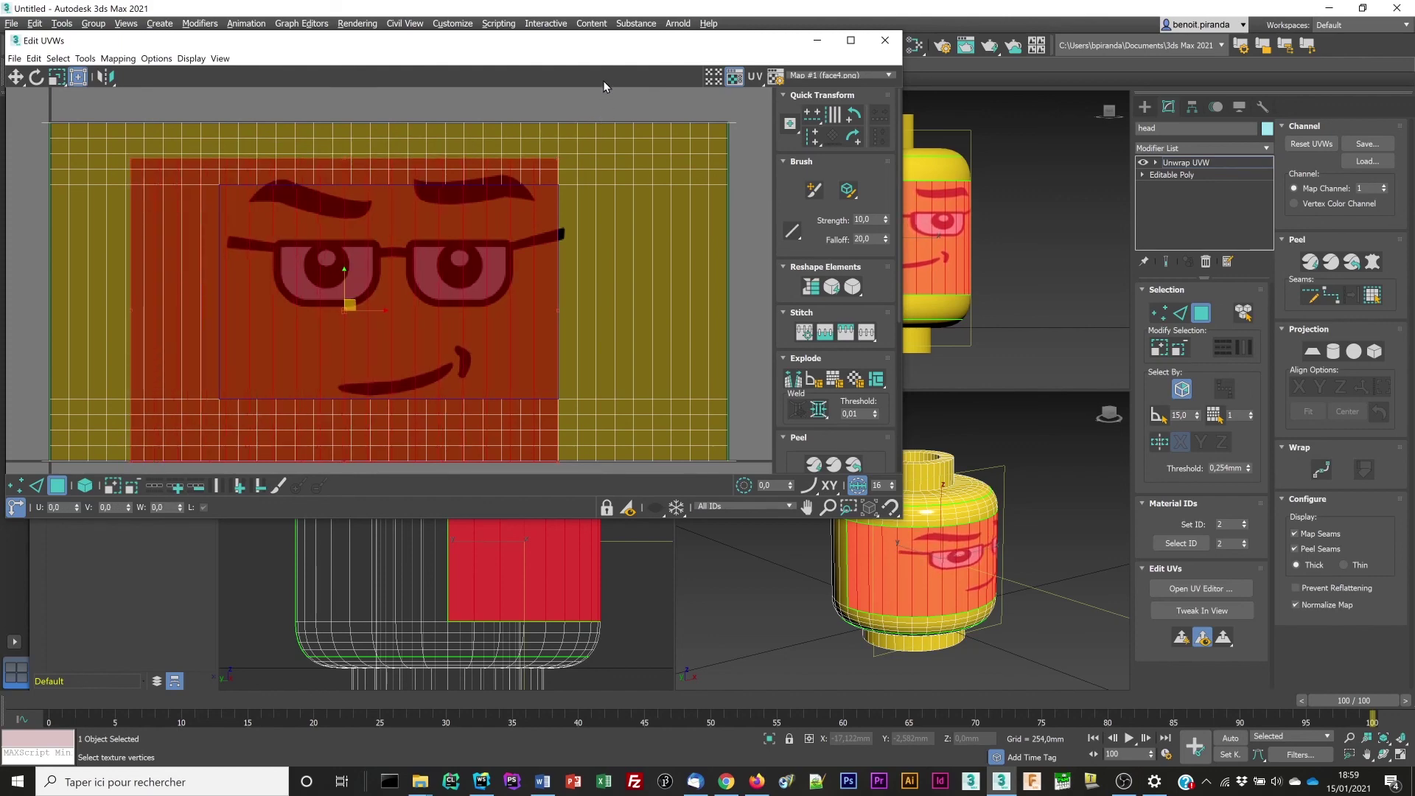
left_click_drag(606, 40, 602, 41)
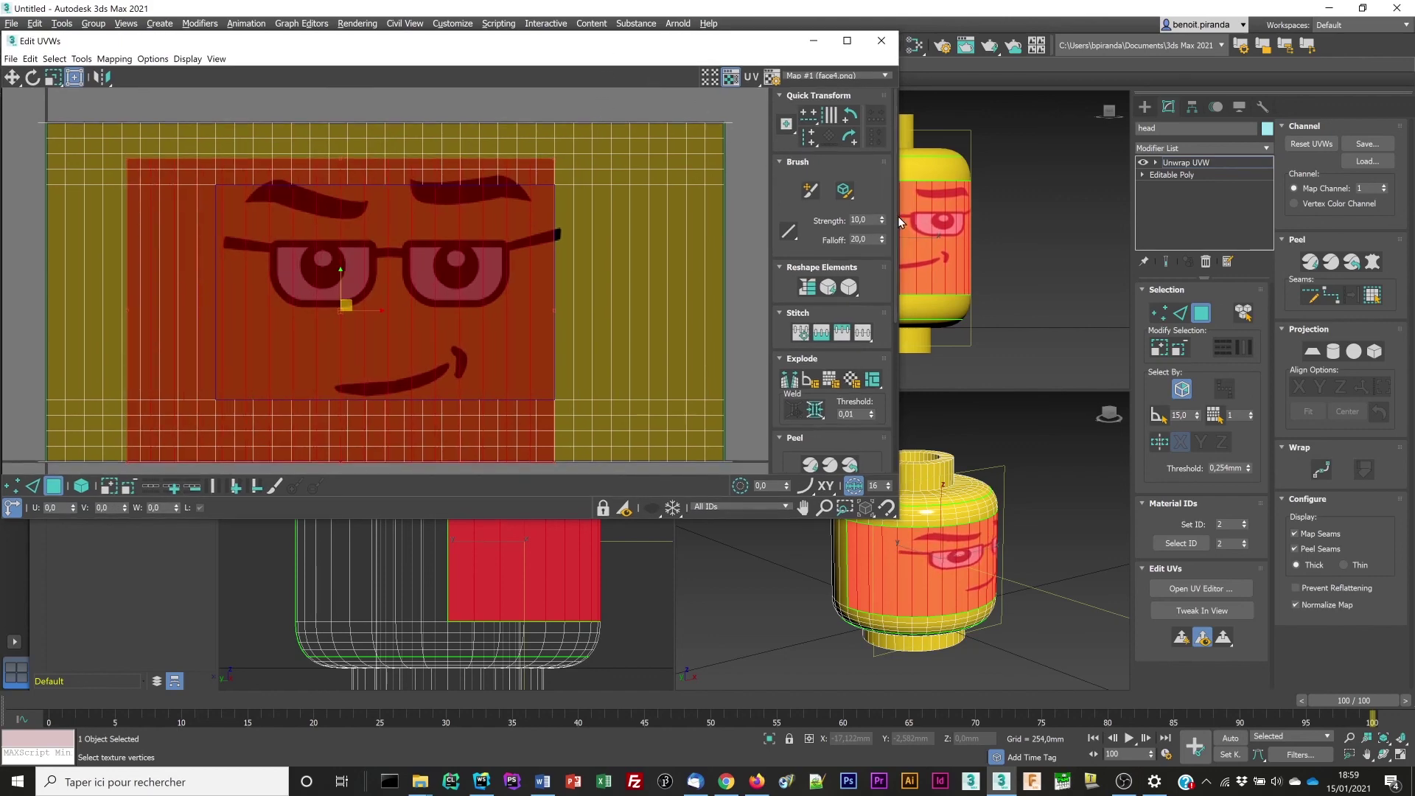
left_click_drag(898, 215, 721, 230)
left_click_drag(473, 159, 570, 170)
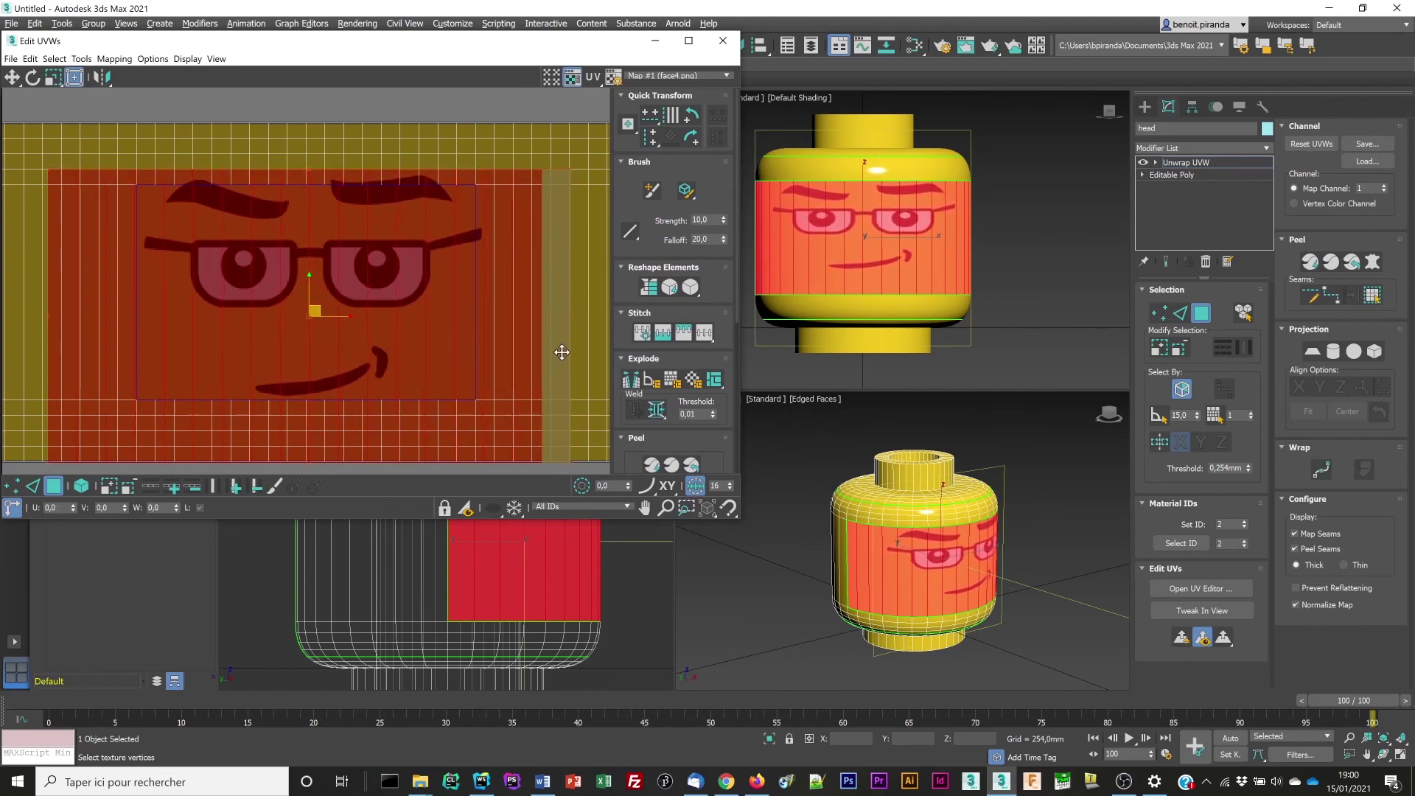
left_click_drag(571, 464, 563, 413)
left_click_drag(560, 413, 574, 411)
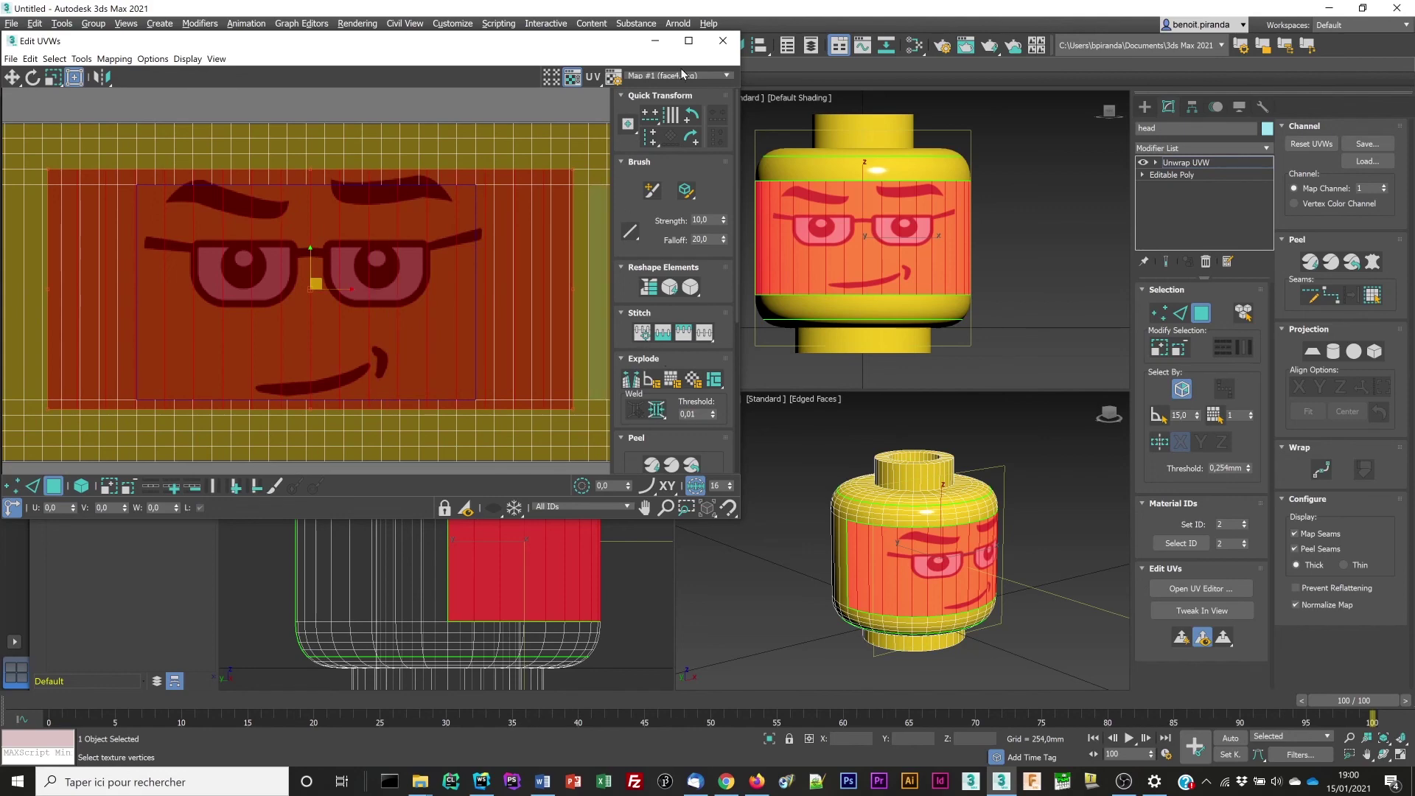
Close the UV editor, leave polygon sub-object mode and inspect the textured head from several angles
left_click(723, 41)
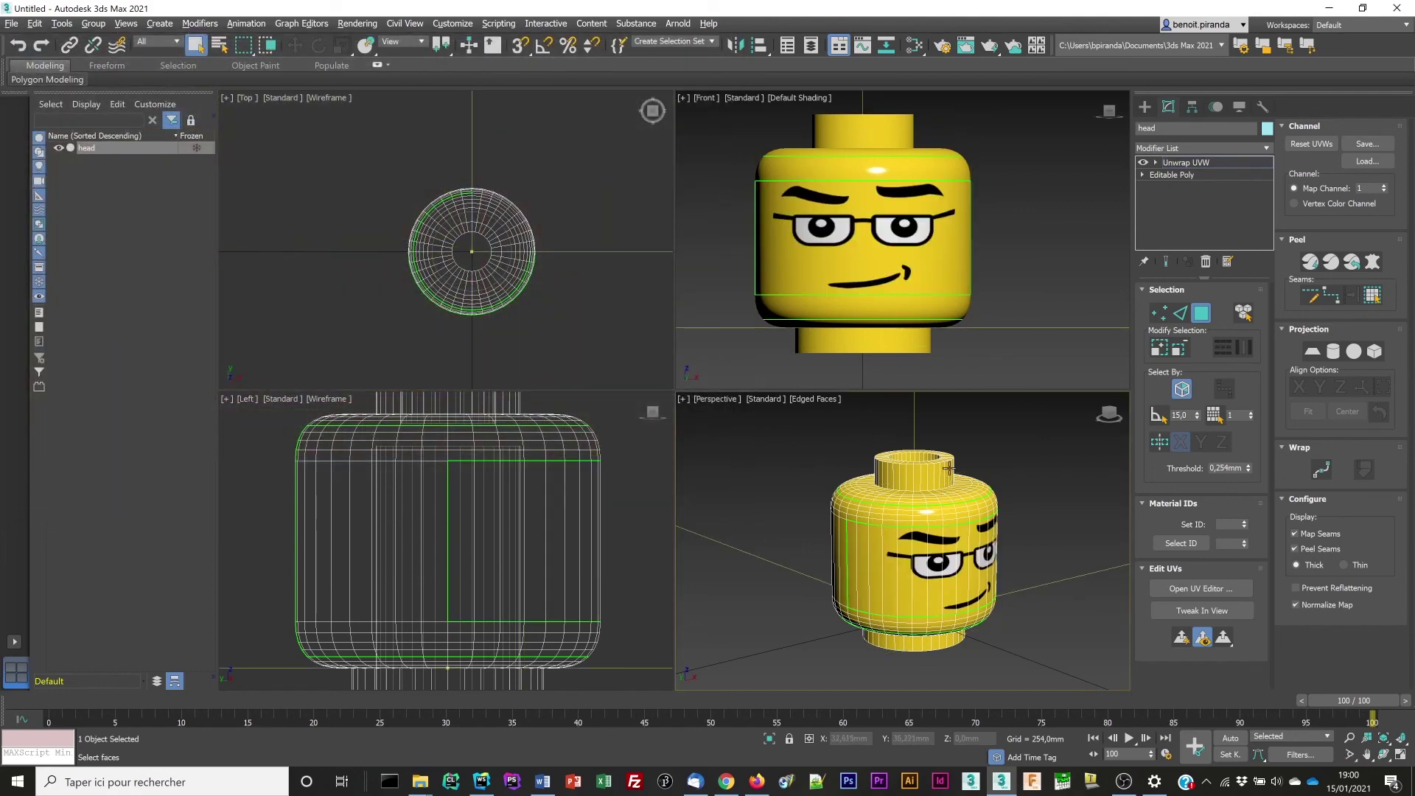
left_click_drag(1113, 420, 1192, 383)
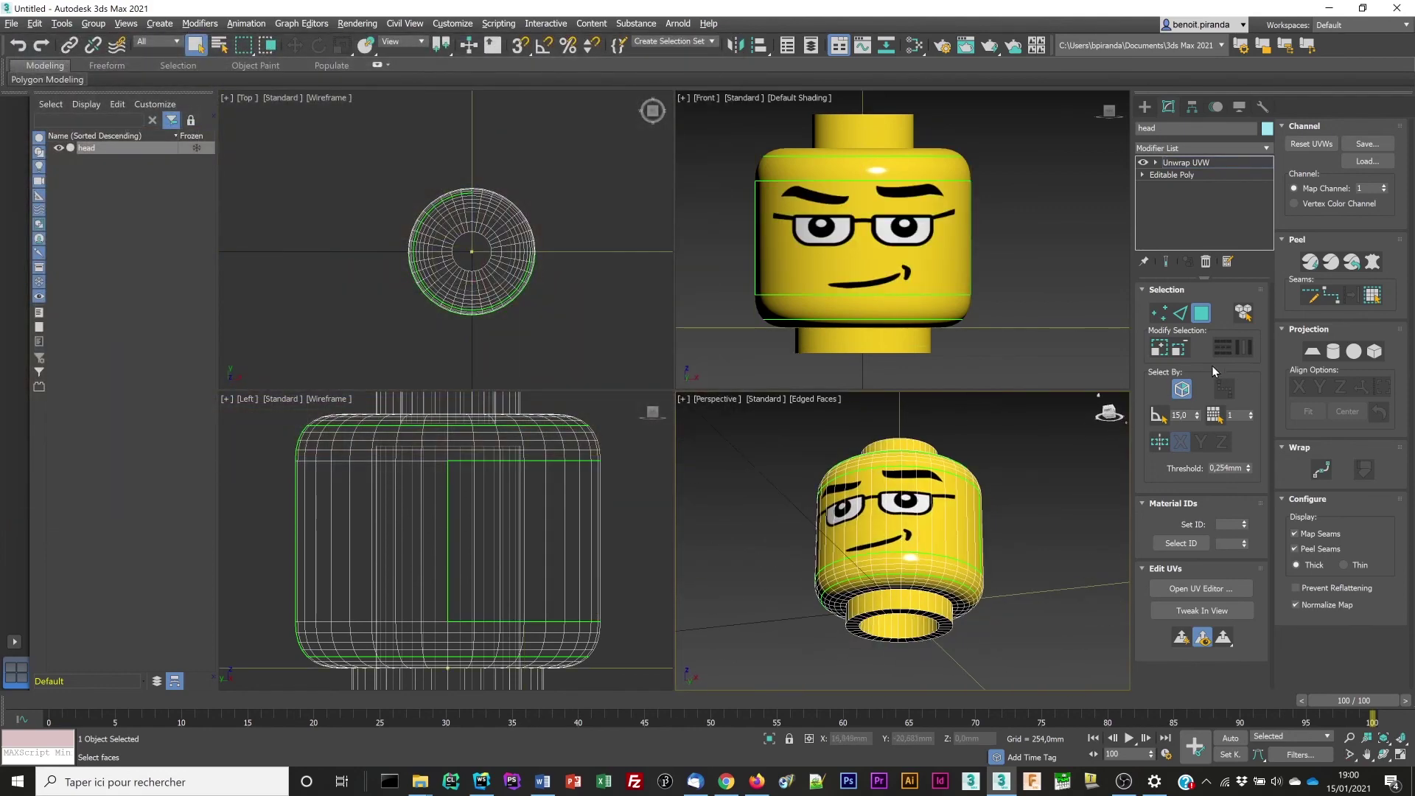
left_click(1201, 313)
left_click_drag(1106, 414, 1173, 465)
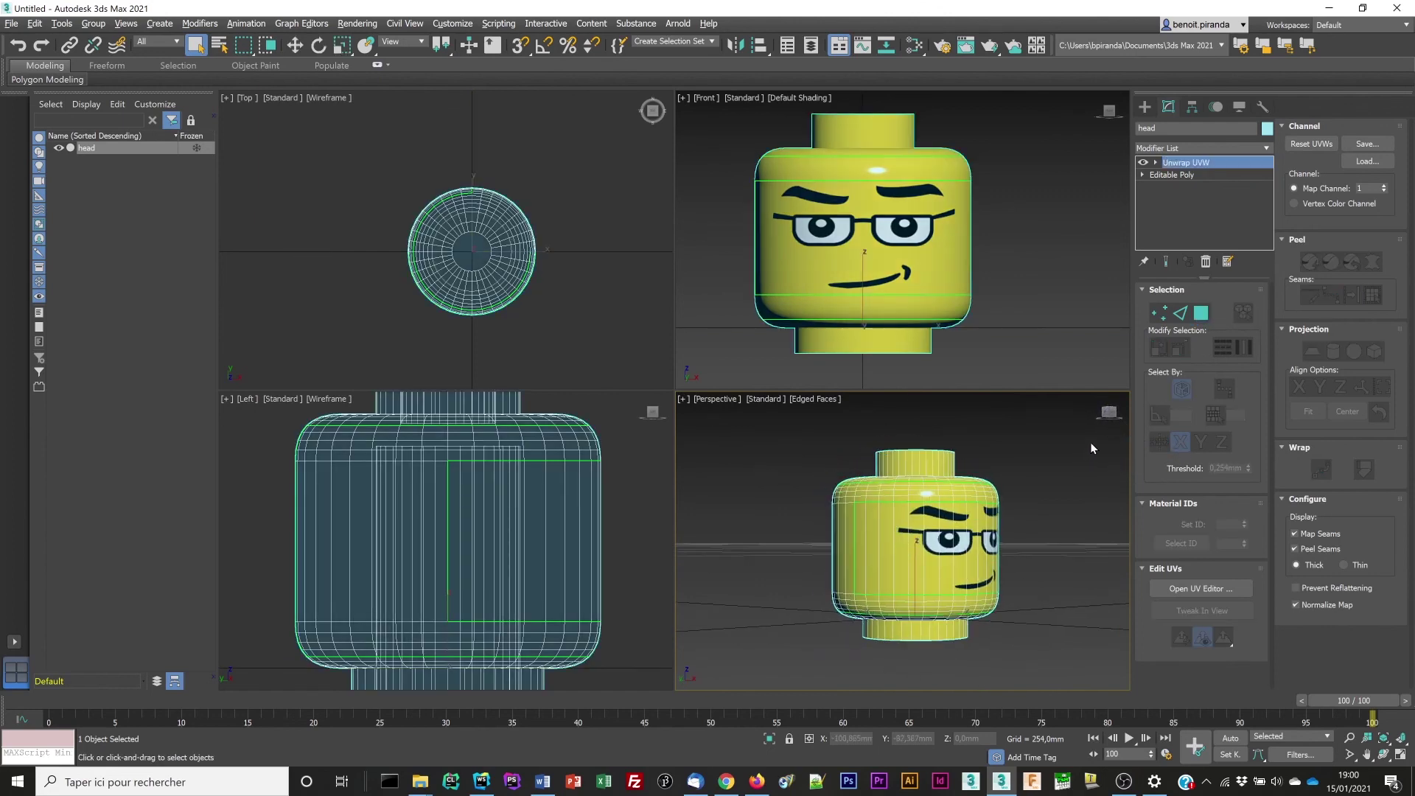
left_click_drag(1113, 418, 1112, 474)
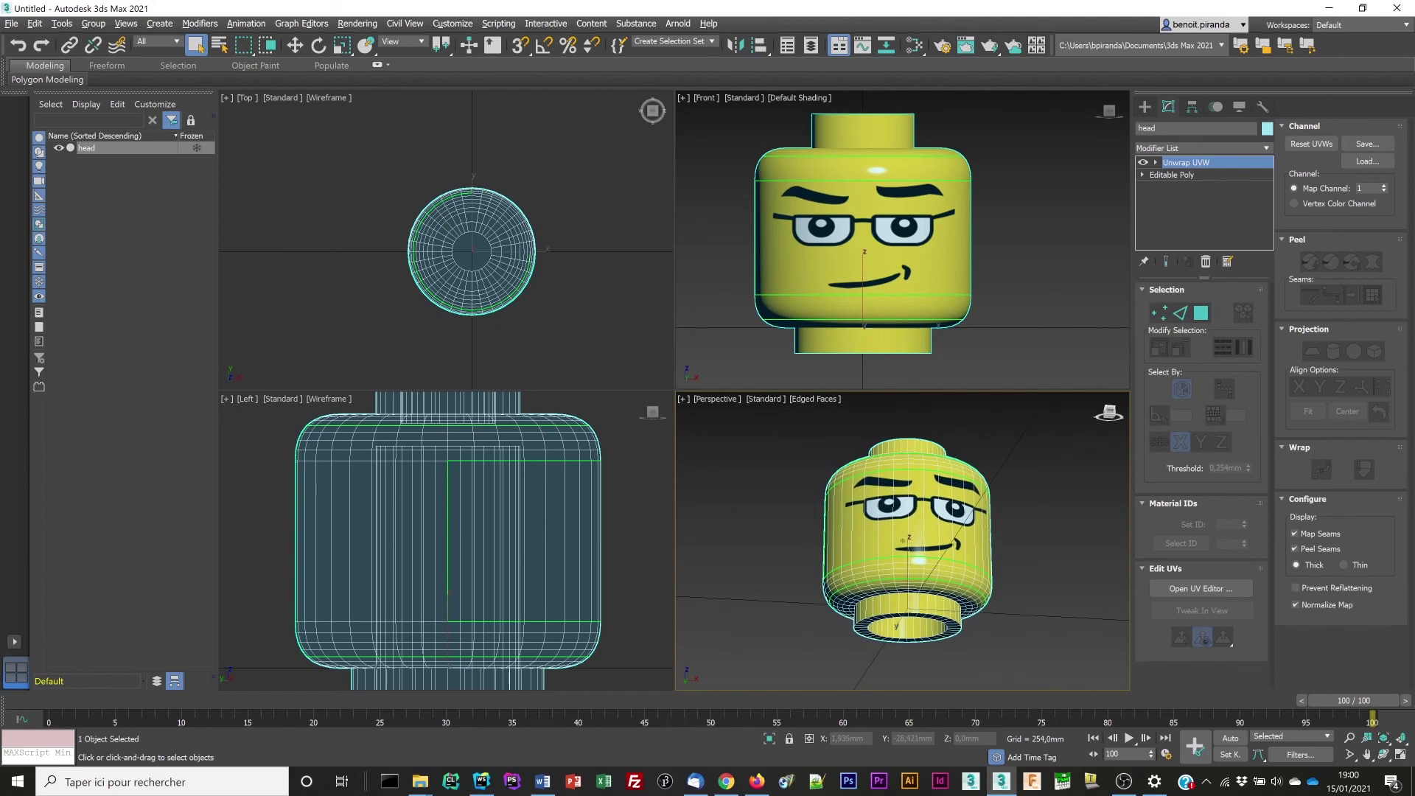